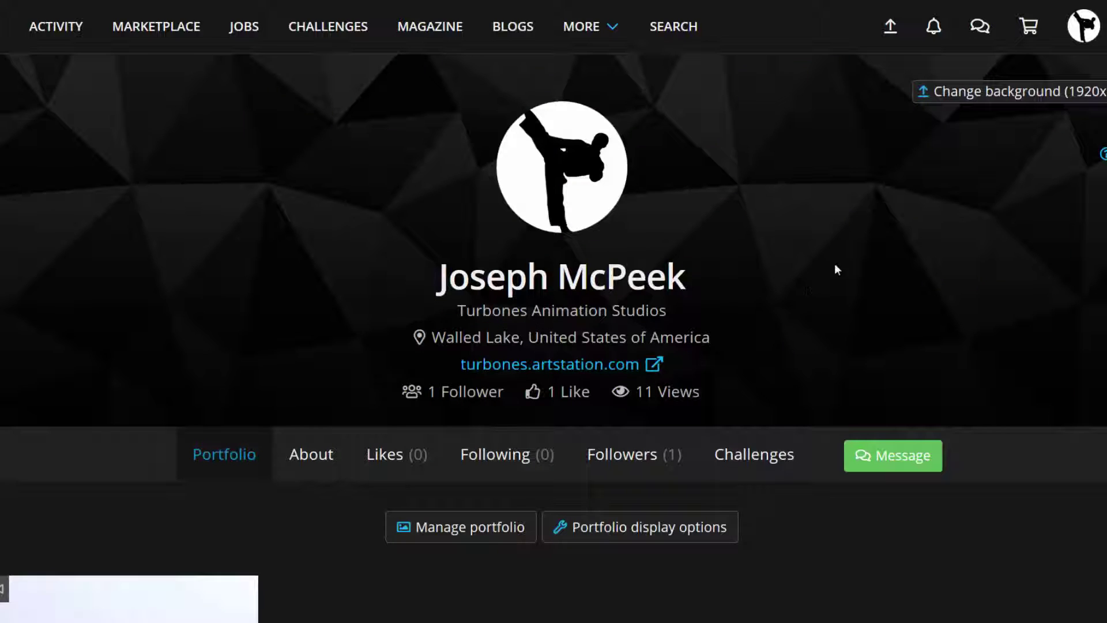
Open the dancing figure artwork from the portfolio and browse its previews down to the Storm Poopers Adventure Animation viewer.
scroll(265, 435, "down", 5)
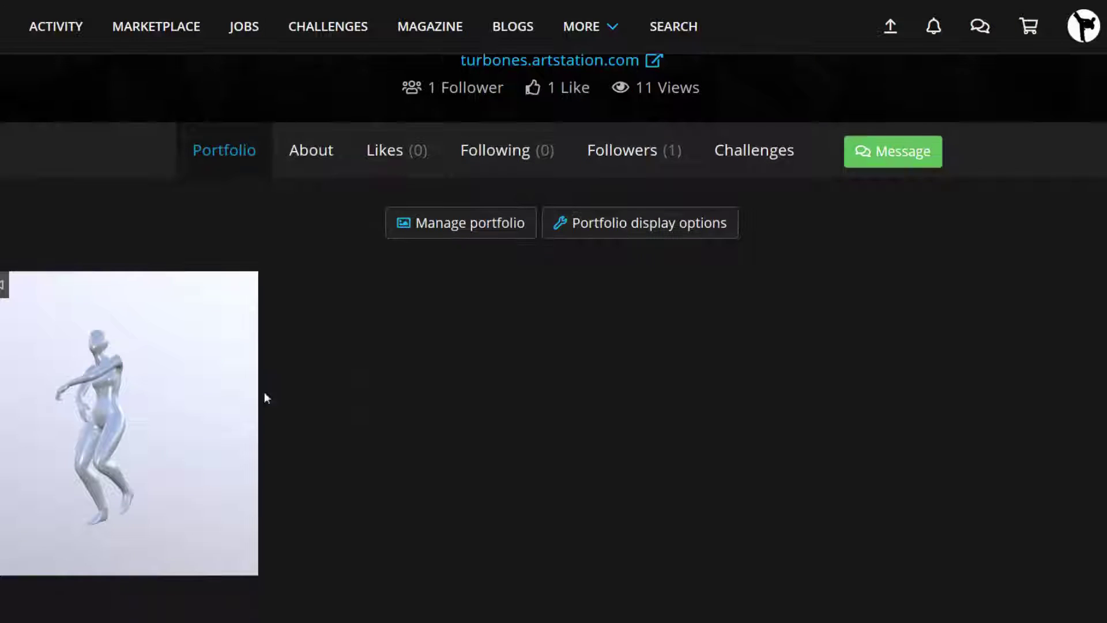
left_click(204, 379)
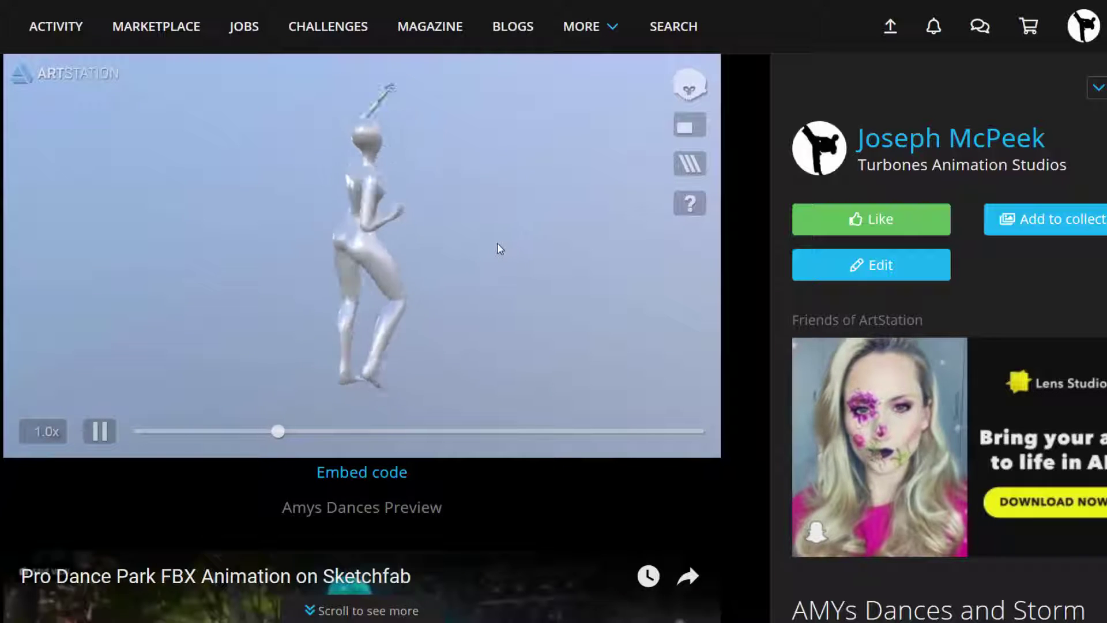
scroll(580, 474, "down", 8)
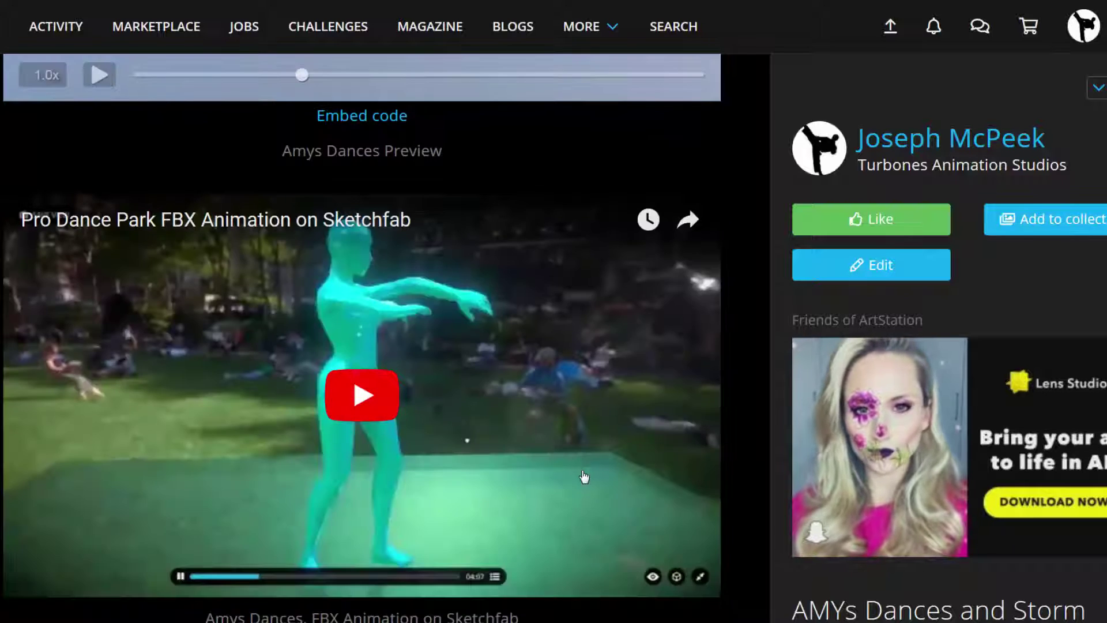
scroll(580, 471, "down", 8)
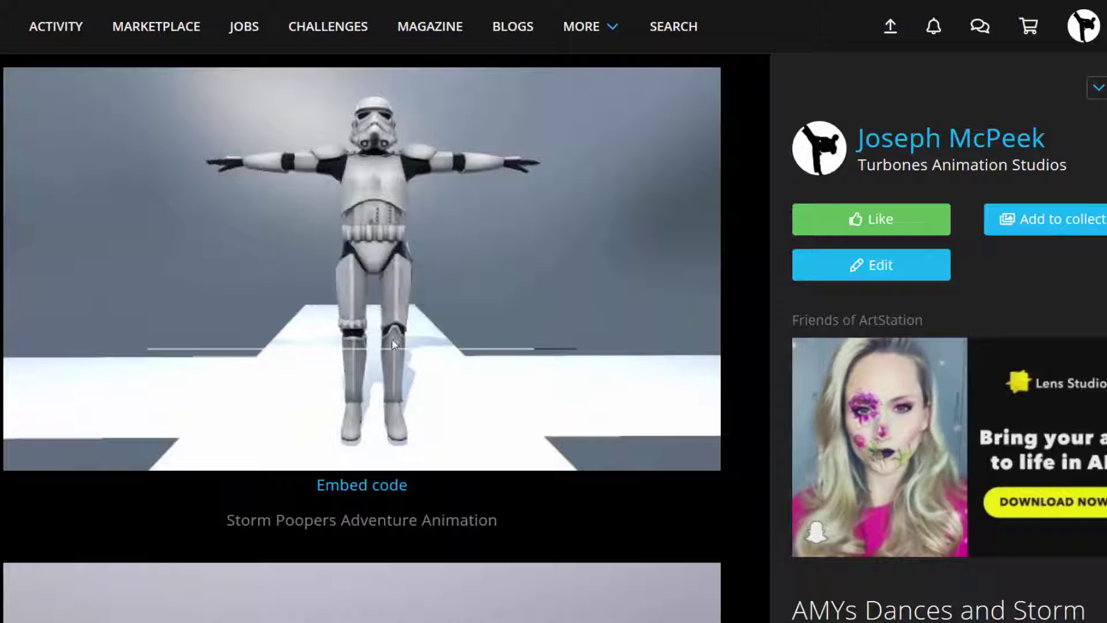
Preview the flying_knee_punch_combo and front_twist_flip animations of the stormtrooper in the full-screen viewer.
left_click(482, 444)
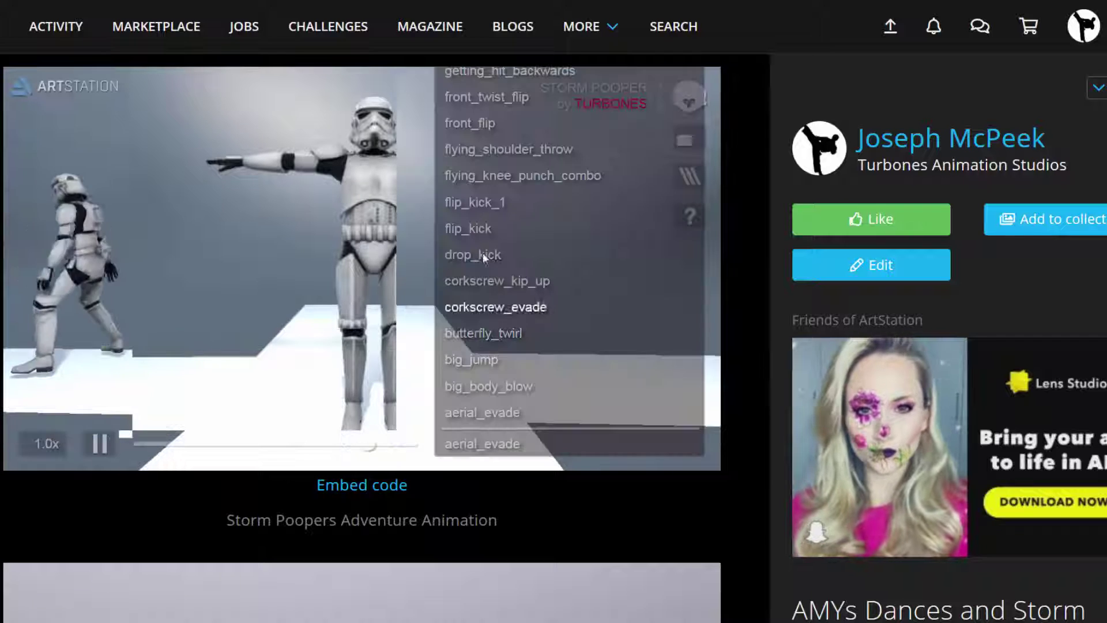
left_click(477, 176)
left_click(684, 141)
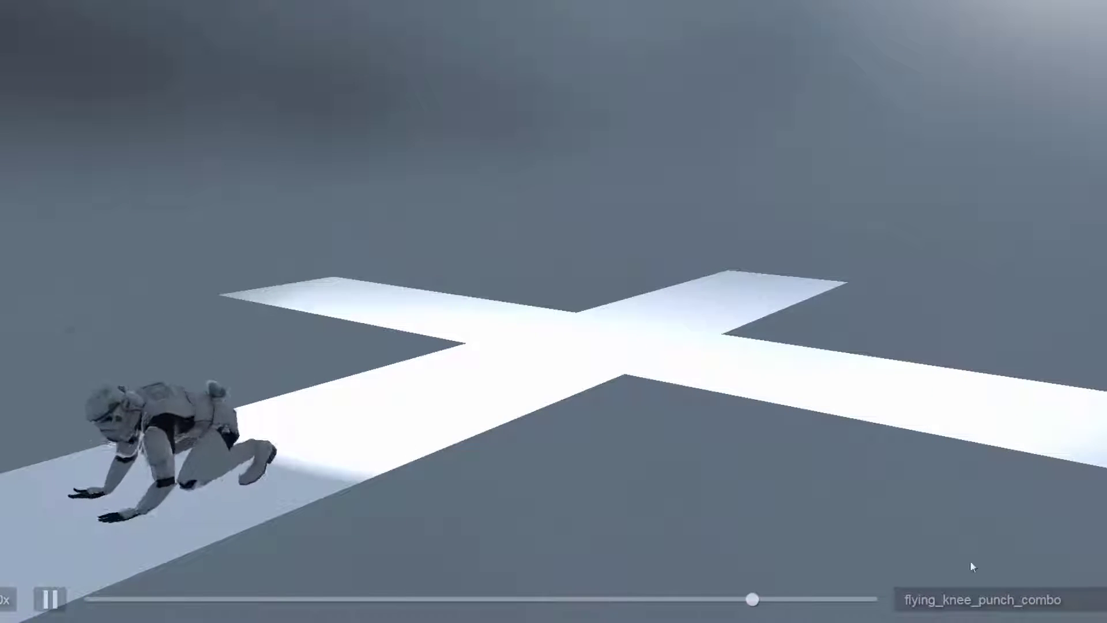
left_click(975, 603)
left_click(925, 255)
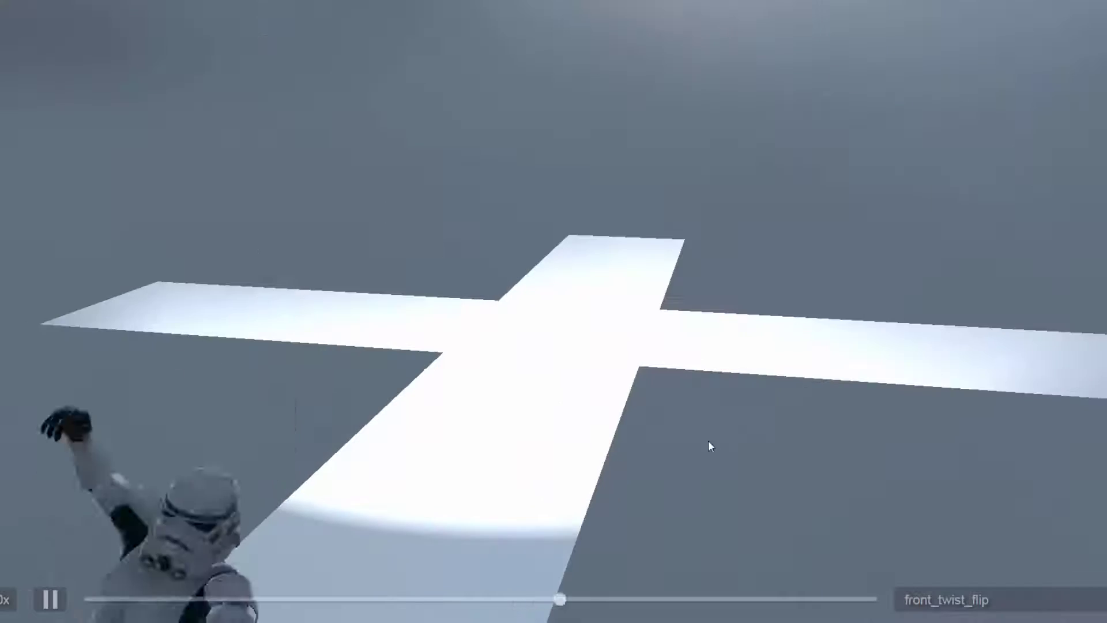
Preview the stormtrooper's jumping and corkscrew_kip_up animations, and leave full screen with playback paused.
left_click(980, 600)
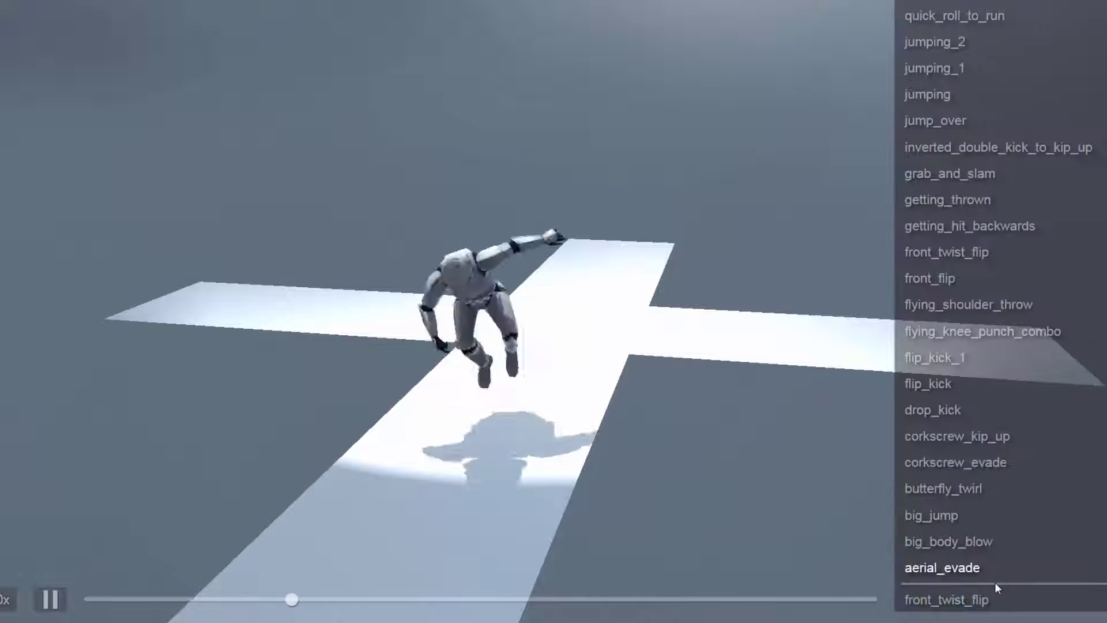
left_click(969, 95)
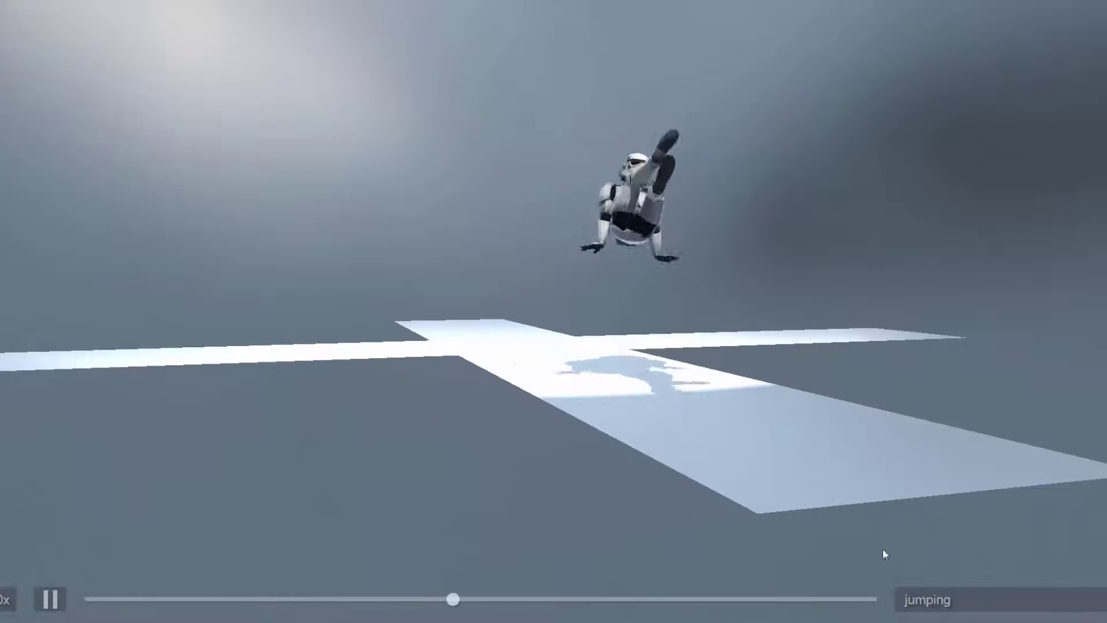
left_click(1010, 598)
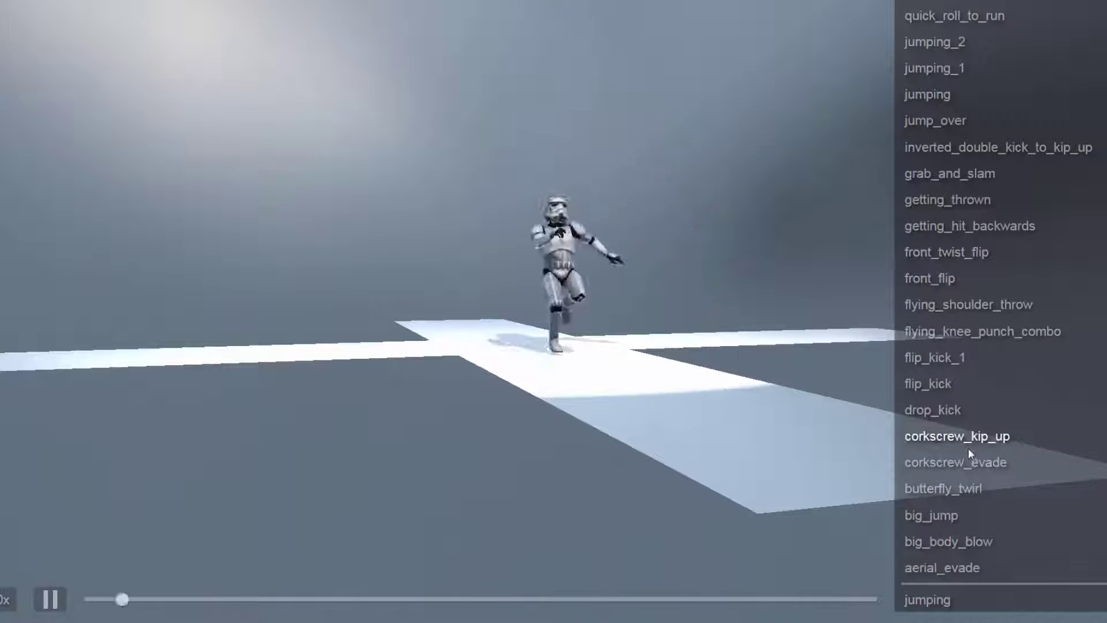
left_click(959, 436)
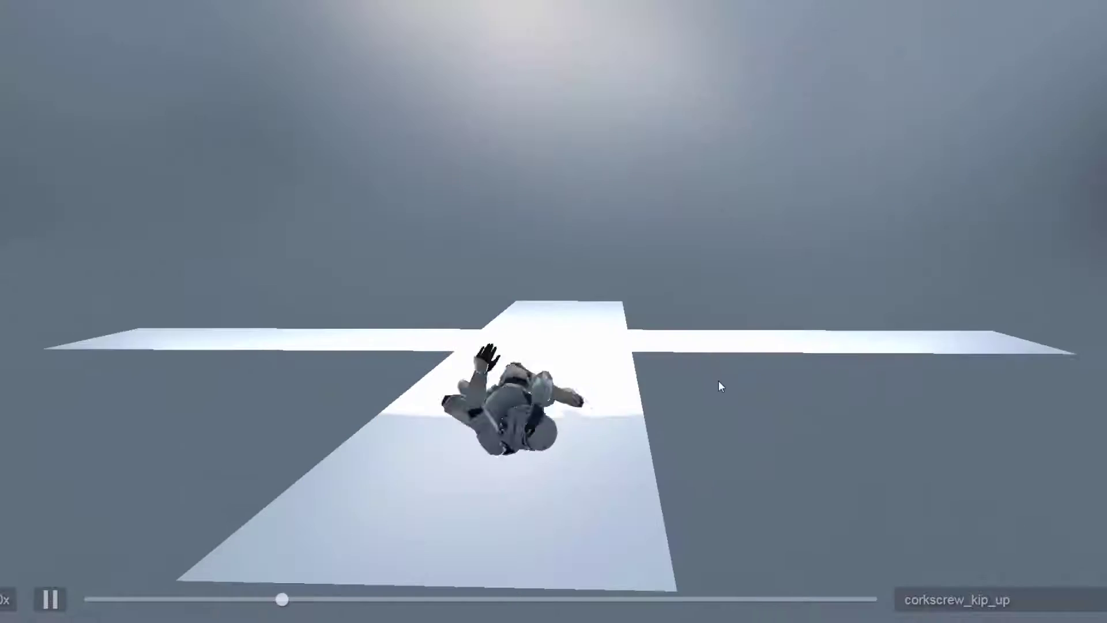
key("Escape")
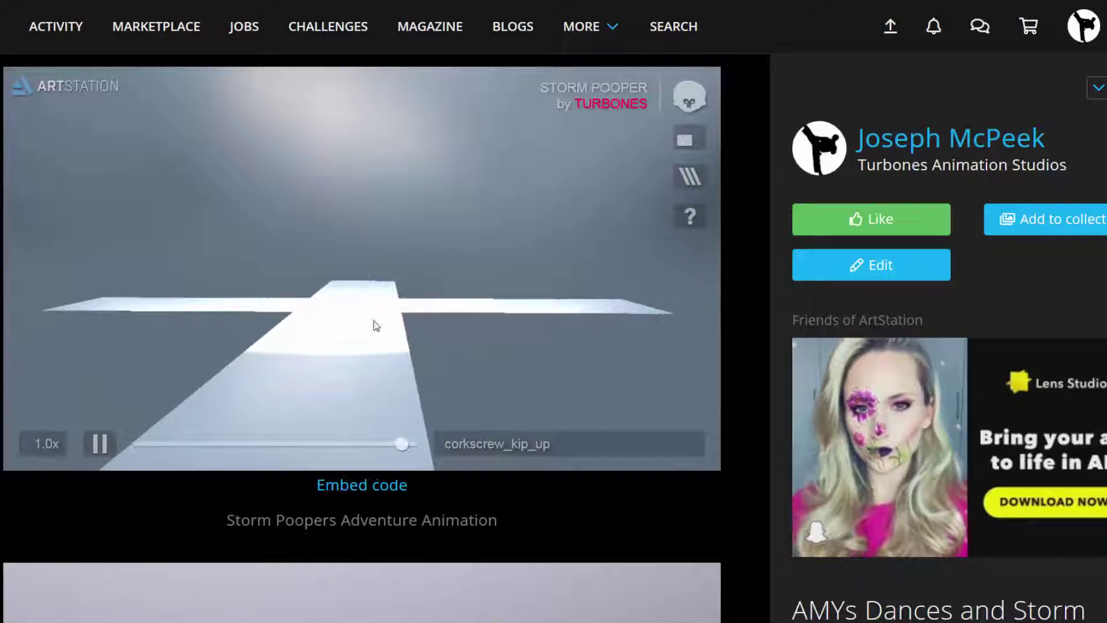
left_click(100, 444)
Play the Catwoman animation in full screen and examine the moving character from several angles.
scroll(208, 452, "down", 5)
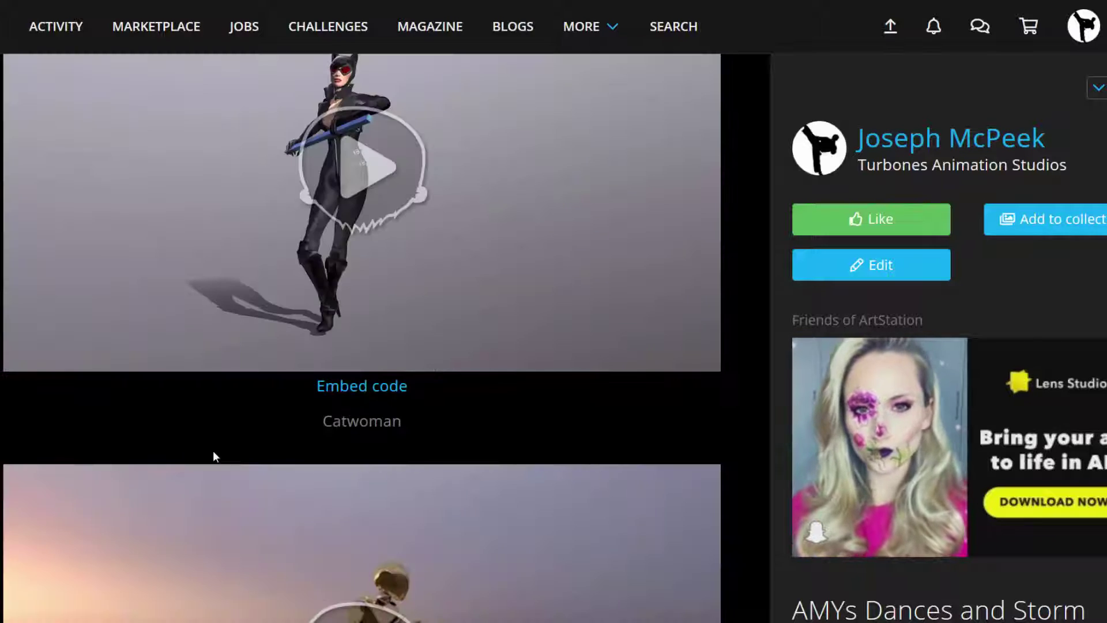
scroll(215, 450, "up", 2)
left_click(387, 422)
scroll(387, 422, "down", 4)
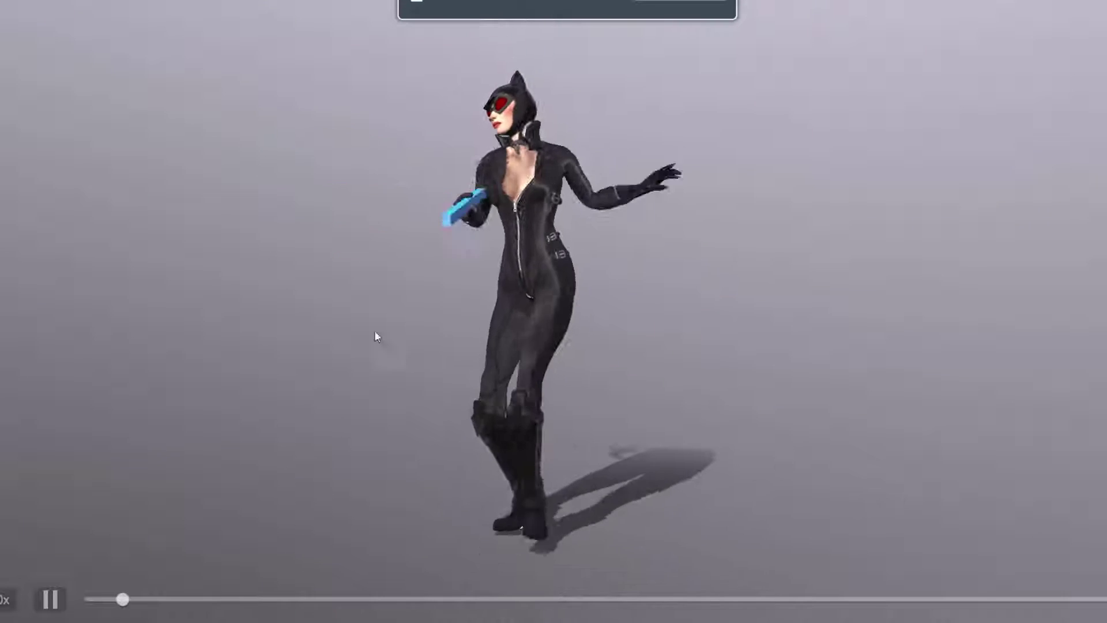
left_click_drag(374, 335, 295, 299)
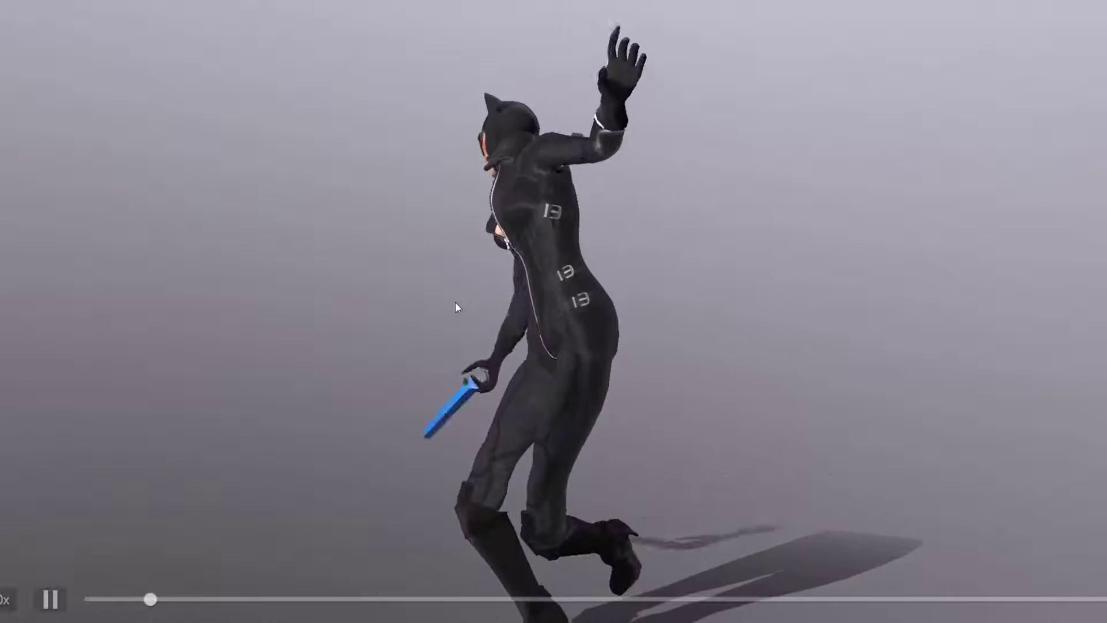
left_click_drag(438, 306, 721, 323)
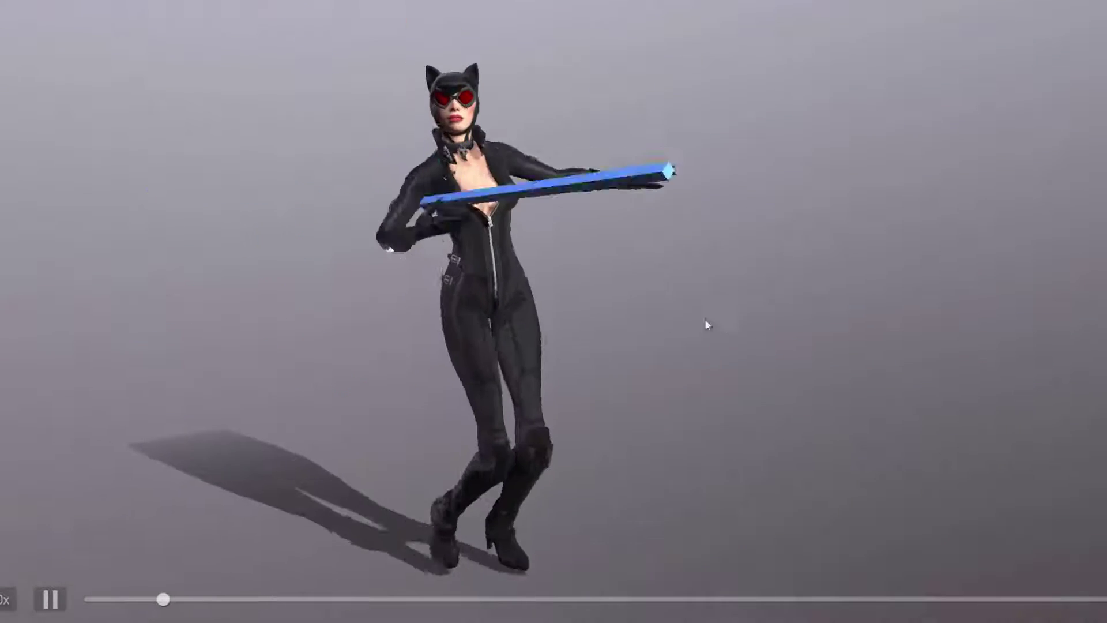
left_click_drag(653, 324, 421, 298)
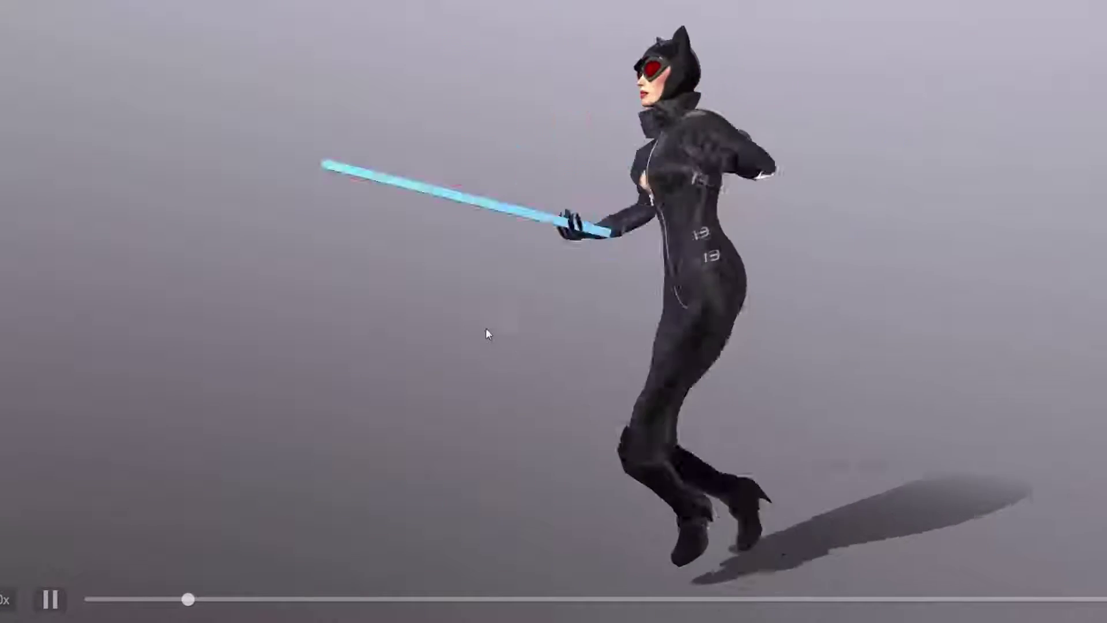
left_click_drag(483, 340, 784, 340)
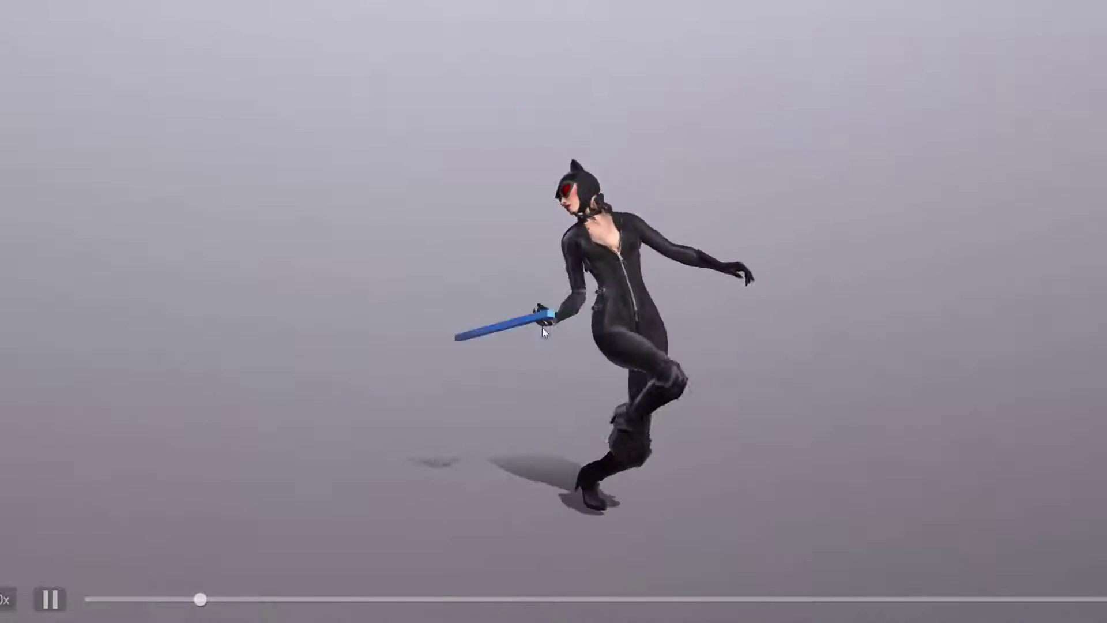
key("Escape")
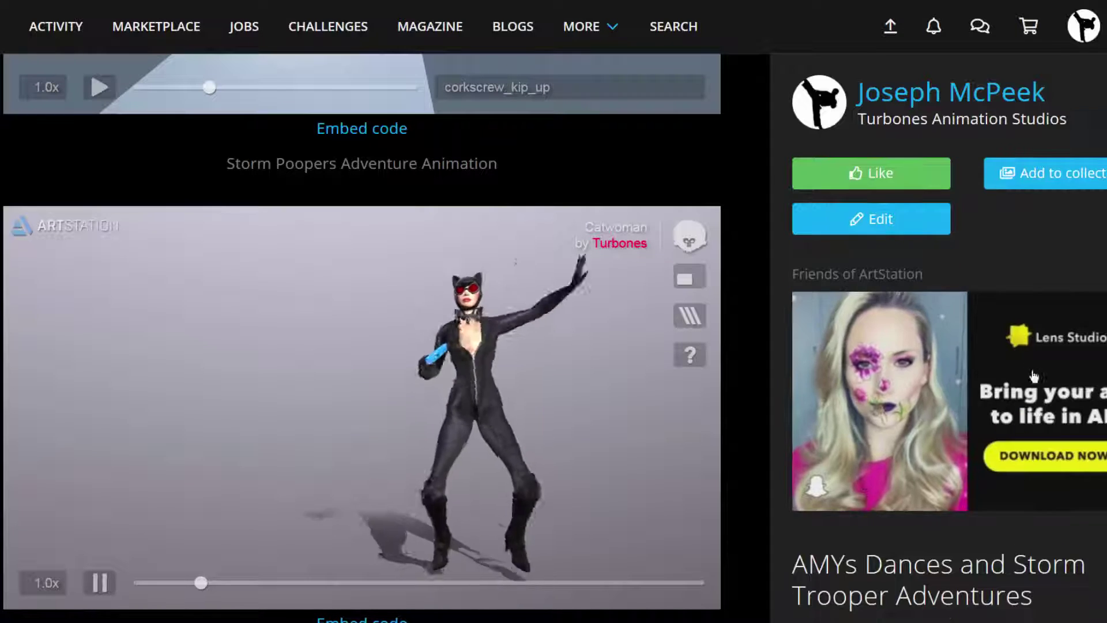
Load the Pro-Rifle GOLD viewer and preview the run_right animation in full screen from a different angle.
scroll(558, 376, "down", 10)
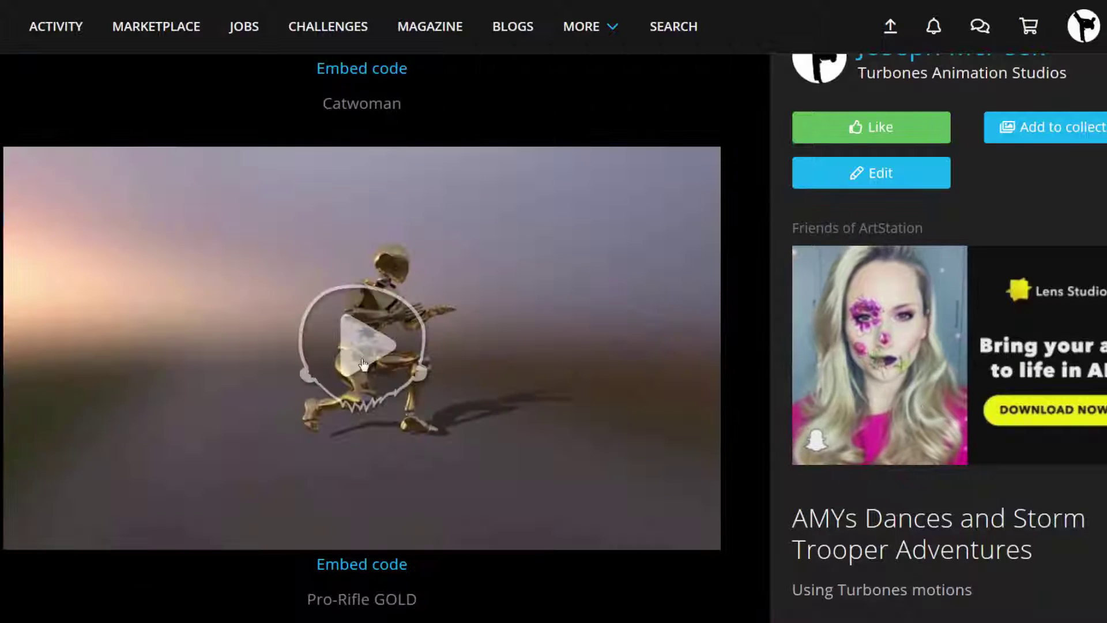
left_click(356, 355)
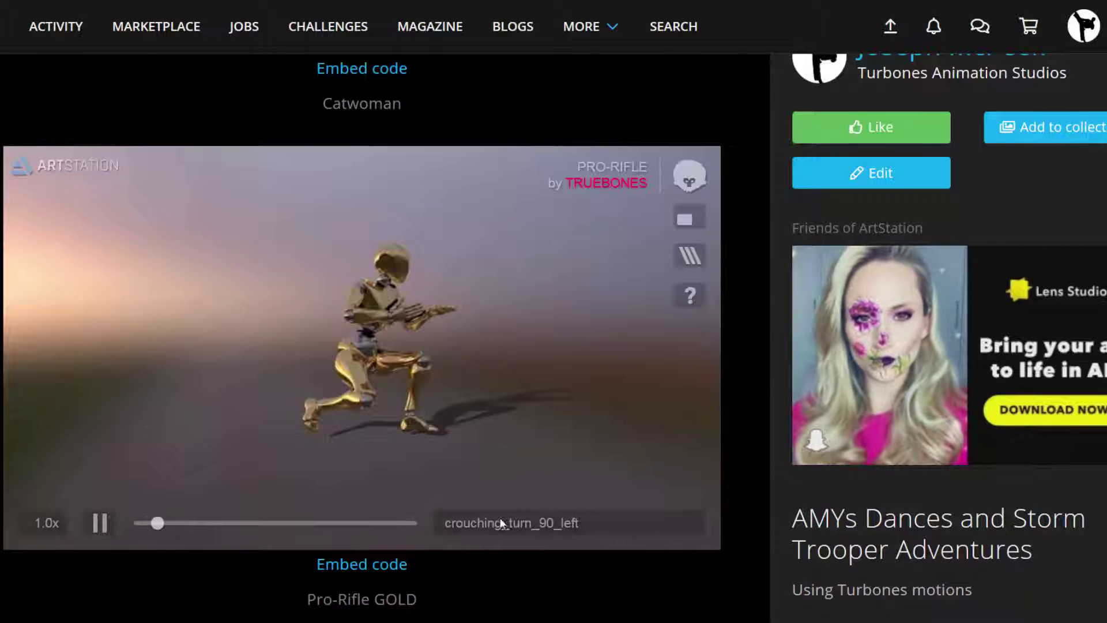
left_click(500, 523)
left_click(265, 356)
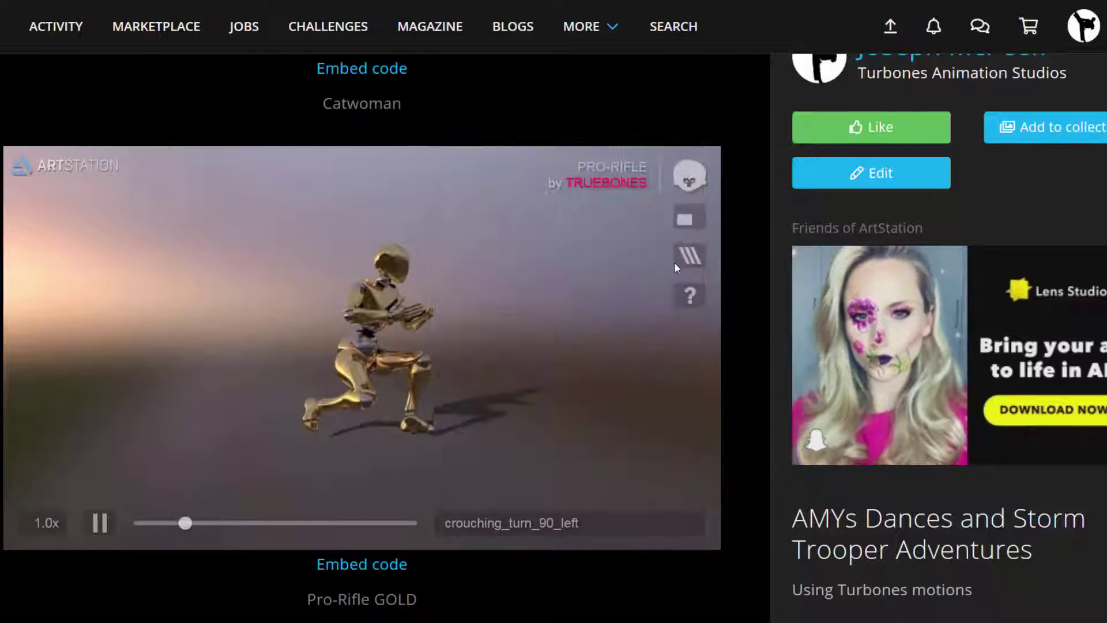
left_click(687, 223)
left_click(964, 592)
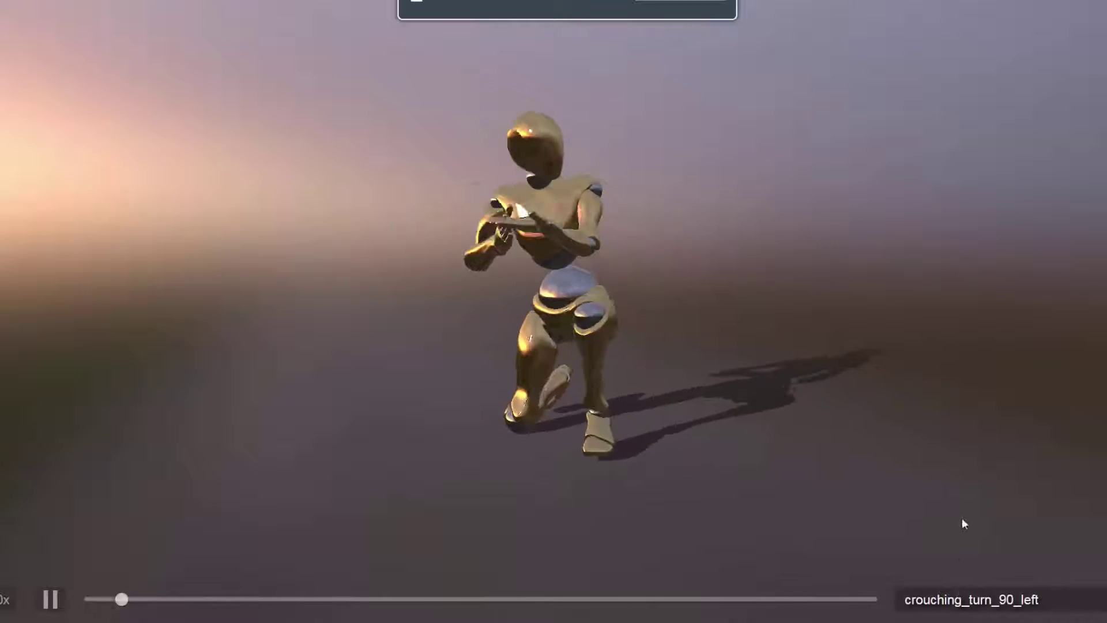
left_click(930, 1)
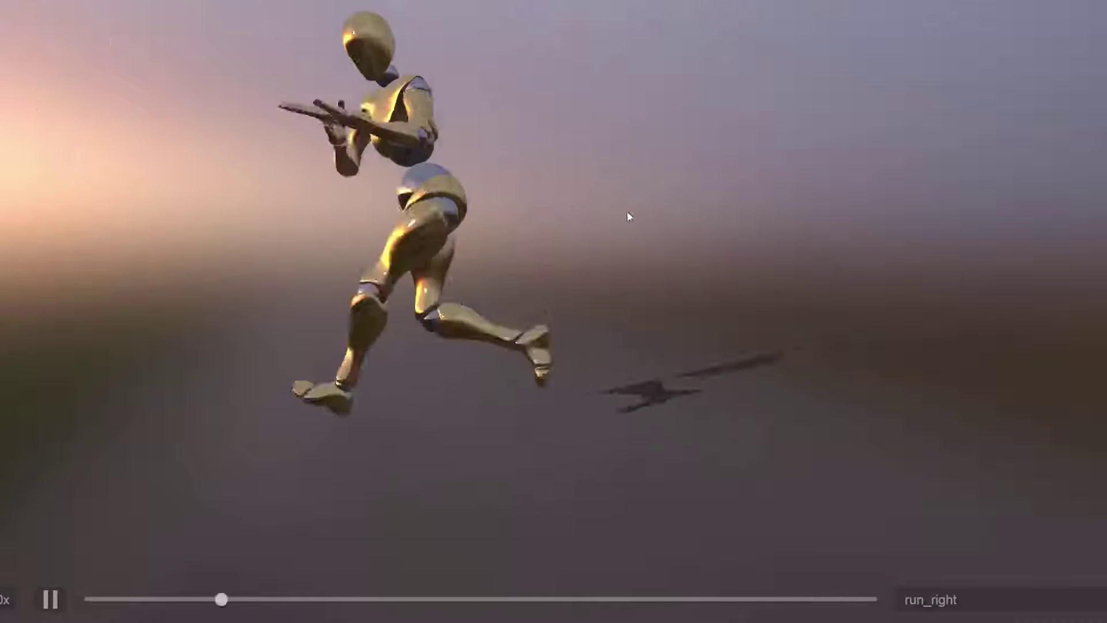
left_click_drag(627, 211, 794, 307)
Preview the gold figure's death_from_the_front and death_crouching_headshot_front animations, orbiting around it, and leave full screen.
left_click(978, 601)
left_click(938, 384)
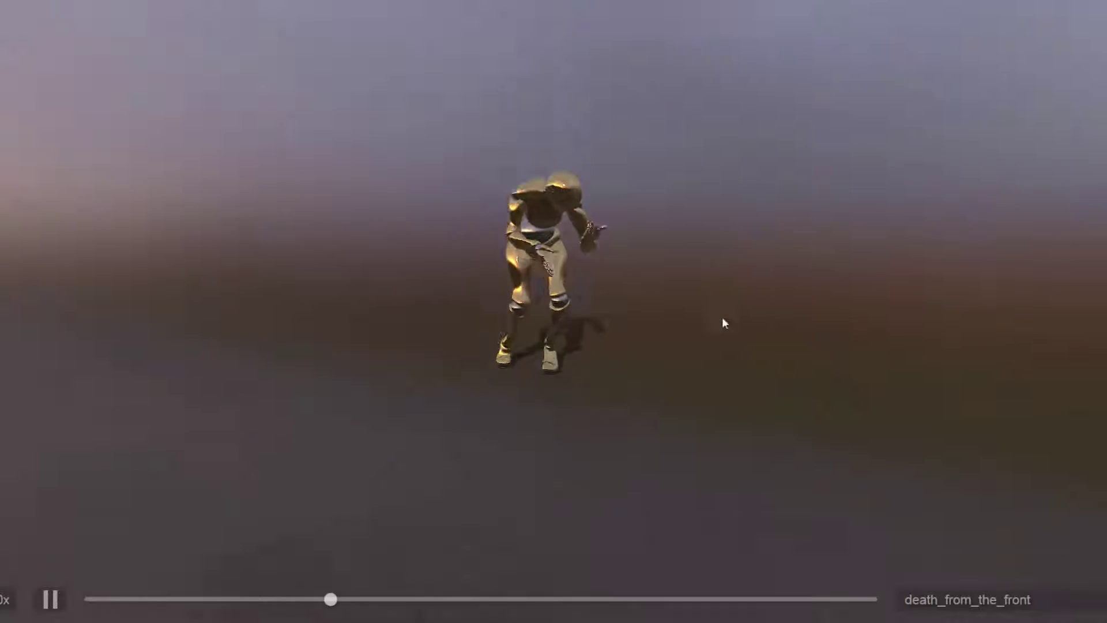
left_click_drag(722, 319, 531, 325)
left_click_drag(633, 415, 1075, 532)
left_click(934, 600)
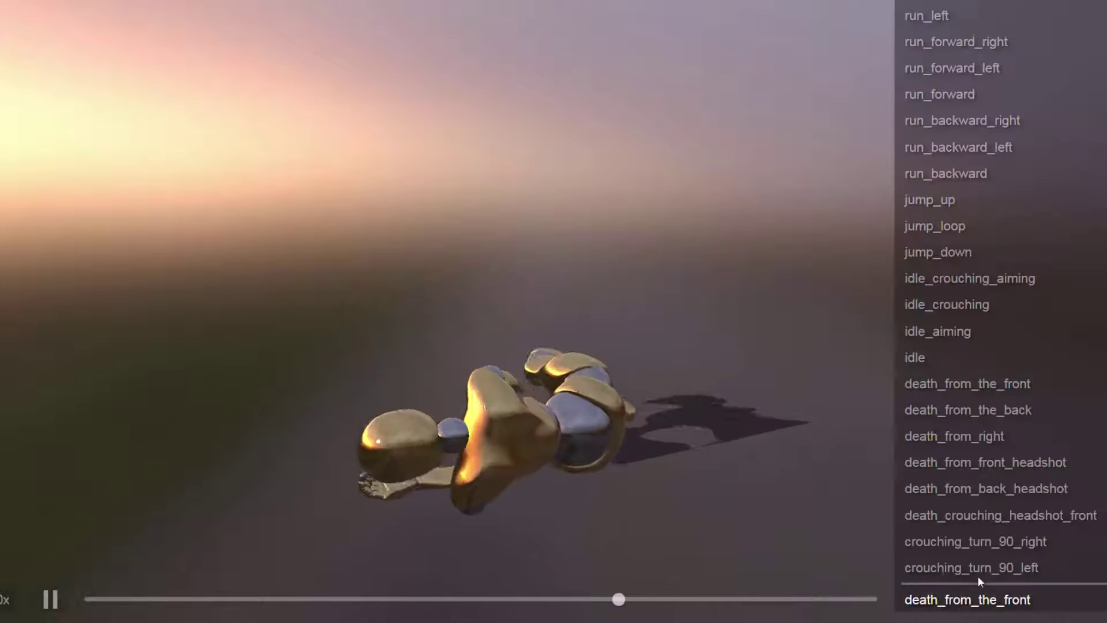
left_click(970, 513)
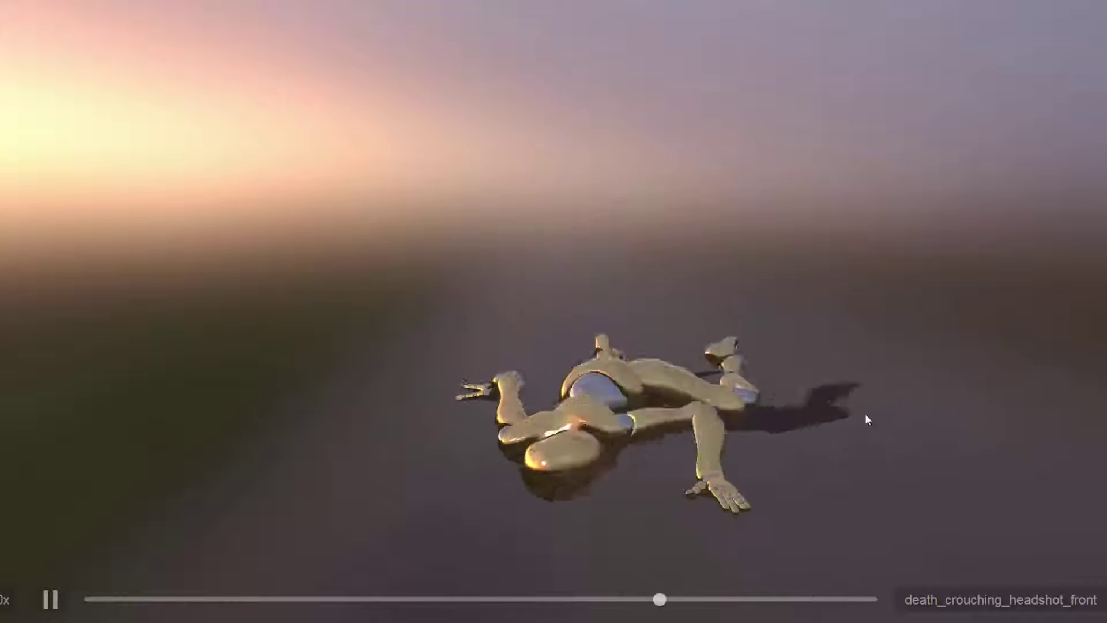
key("Escape")
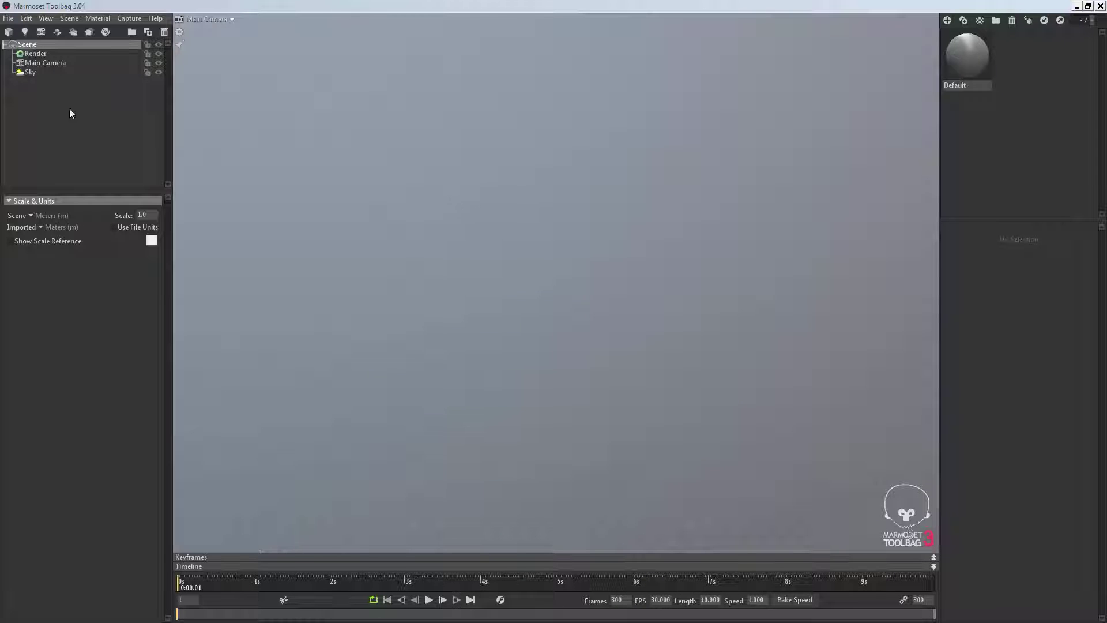
In Marmoset Toolbag, set the scene's sky light to the Uffizi Gallery preset.
left_click(29, 72)
left_click(139, 214)
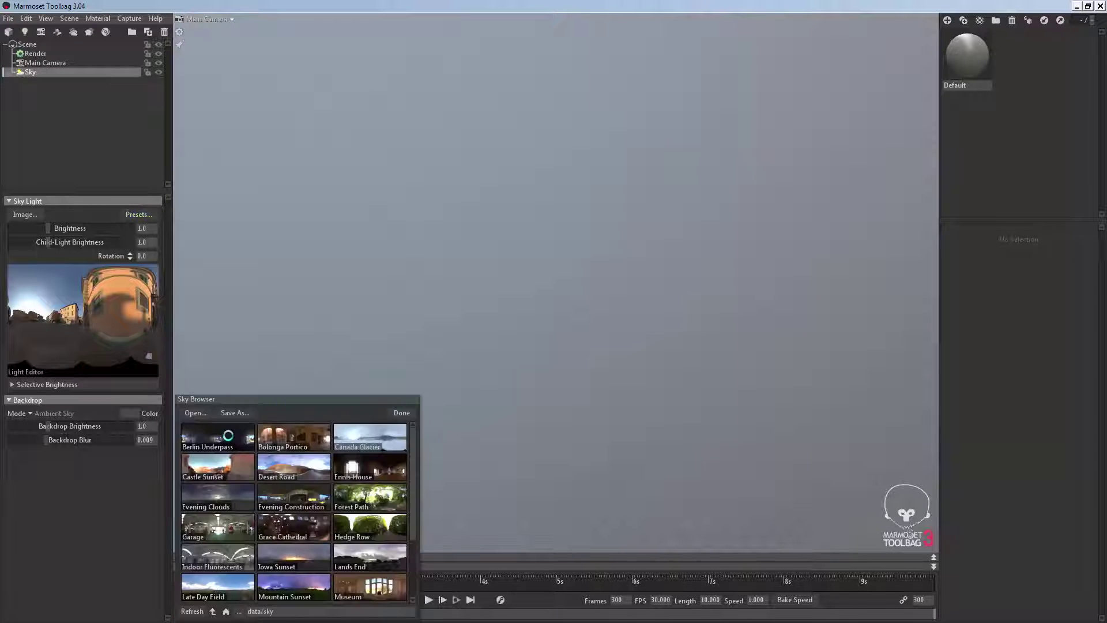
scroll(407, 514, "down", 5)
scroll(415, 511, "down", 1)
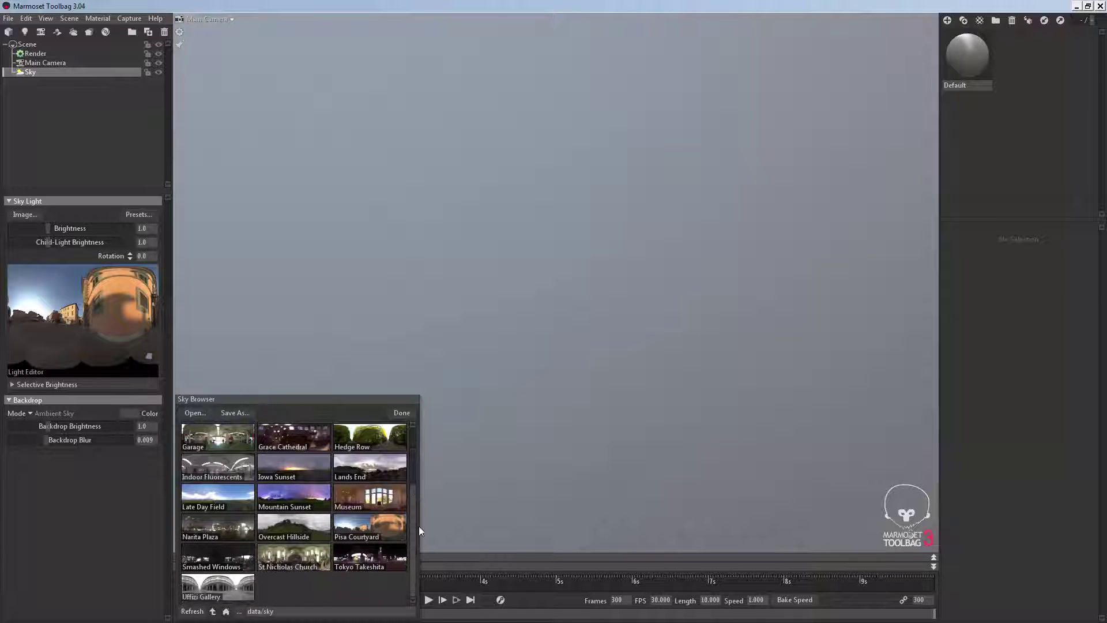
left_click(234, 586)
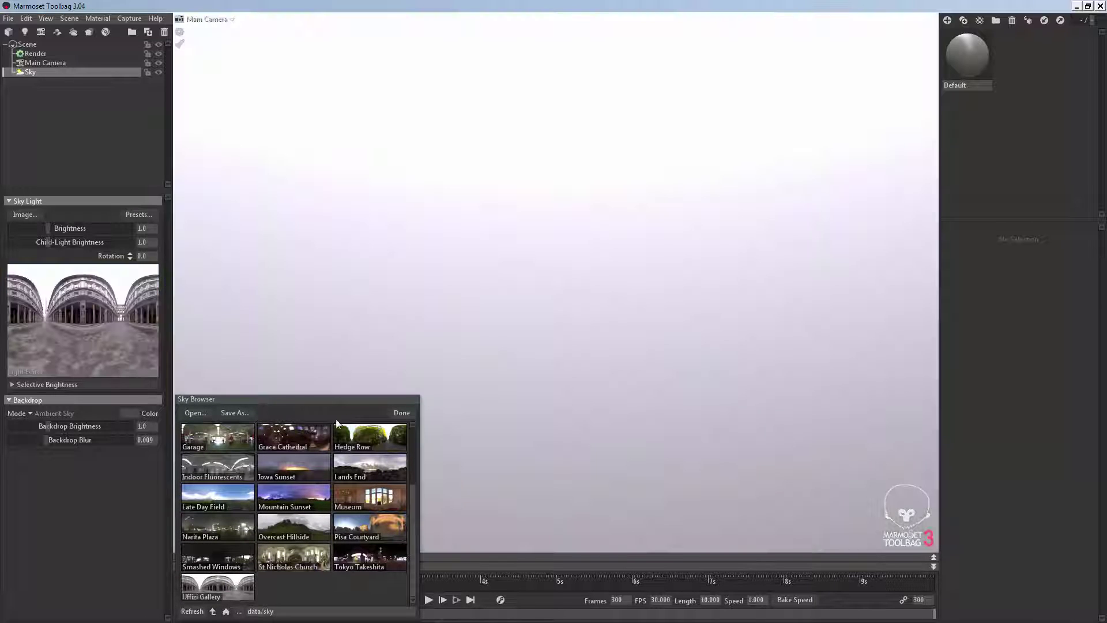
left_click(400, 412)
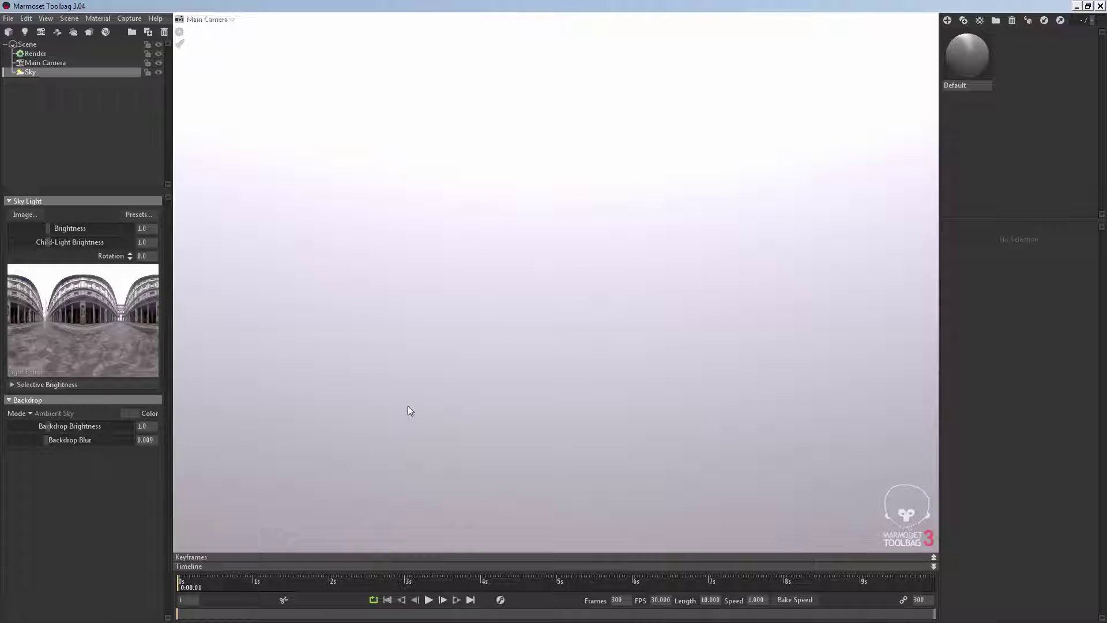
Switch the sky's backdrop to a solid colour and make it bright green, RGB 0, 255, 135.
left_click(30, 413)
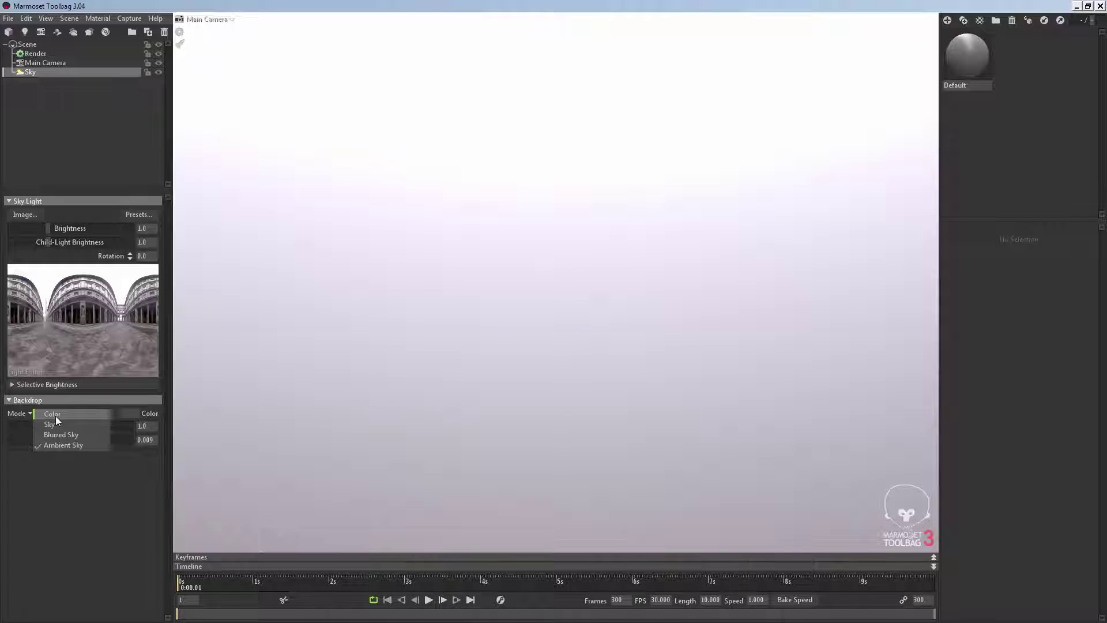
left_click(55, 416)
left_click(134, 415)
mouse_move(233, 504)
left_mouse_down()
mouse_move(317, 588)
mouse_move(215, 490)
mouse_move(296, 554)
left_mouse_up()
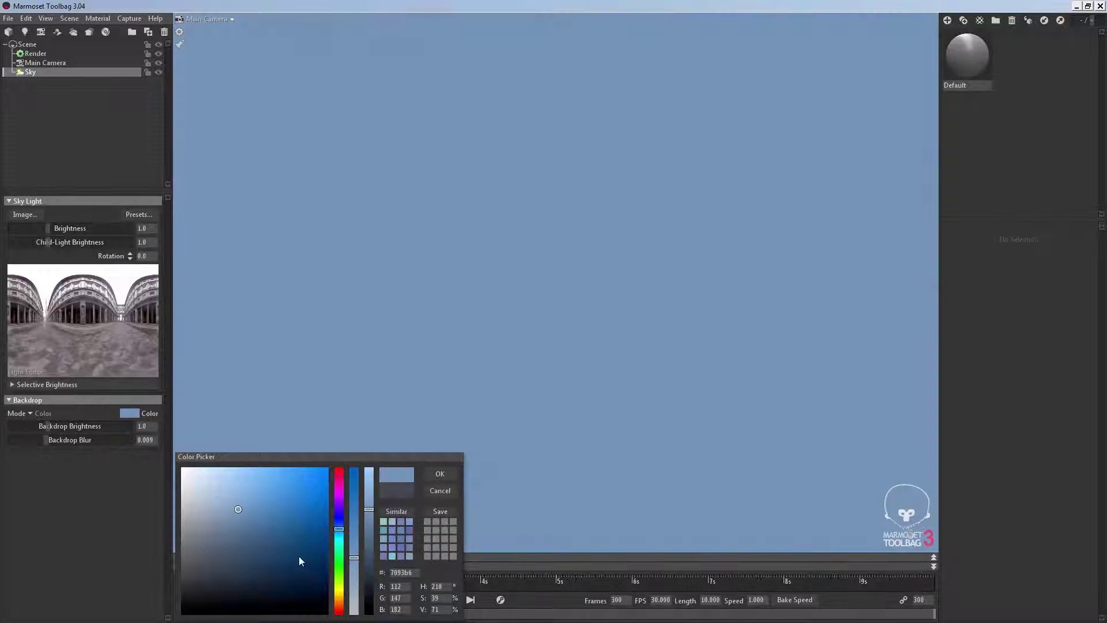
left_click(339, 552)
mouse_move(292, 511)
left_mouse_down()
mouse_move(309, 475)
mouse_move(344, 470)
left_mouse_up()
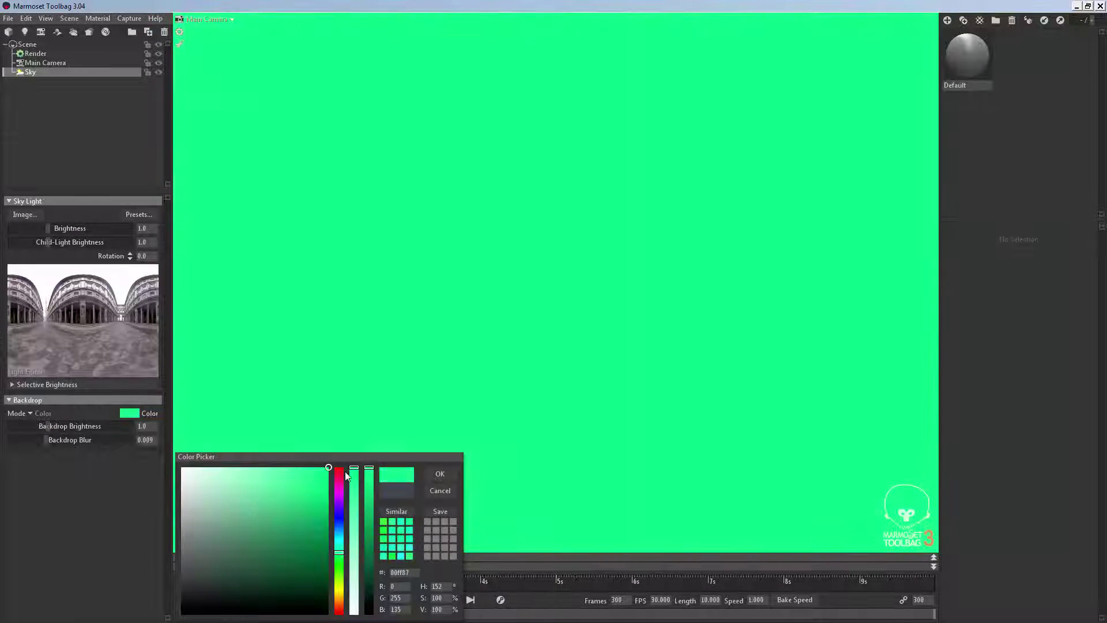
left_click(448, 478)
Use the sky image as the backdrop, with backdrop brightness set to 0.604 and backdrop blur to 0.006.
left_click(20, 412)
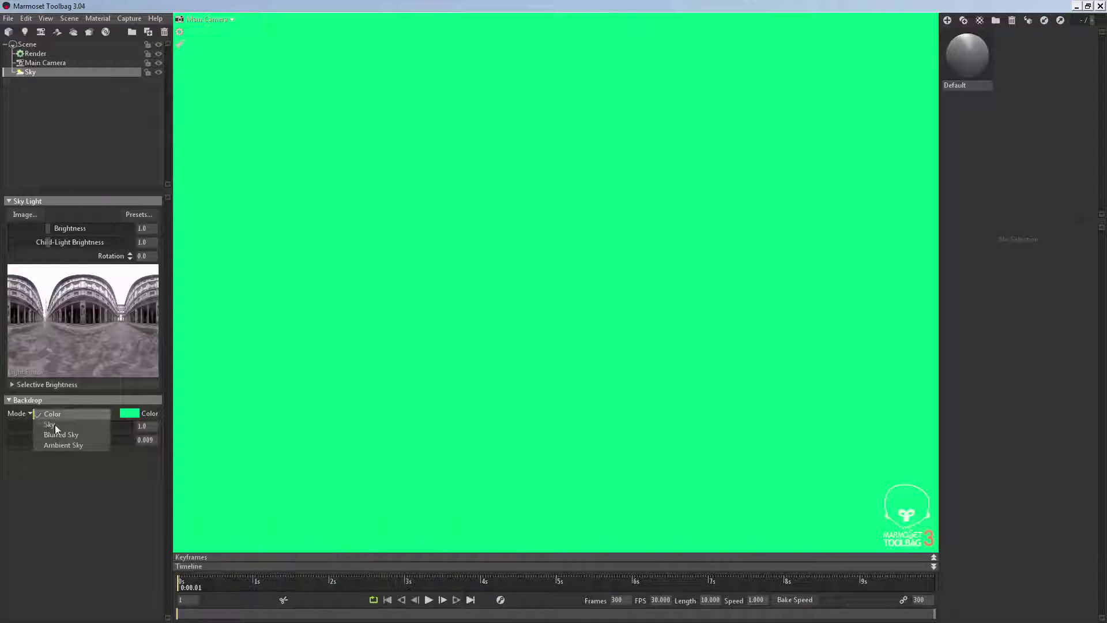
left_click(57, 424)
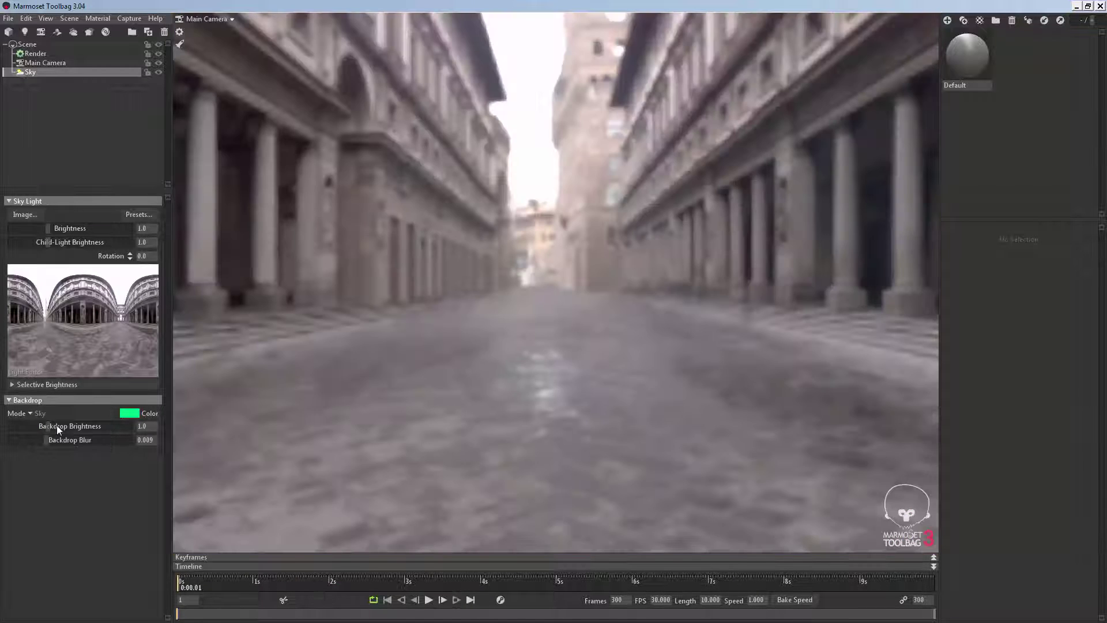
left_click(322, 396)
left_click_drag(362, 402, 594, 341)
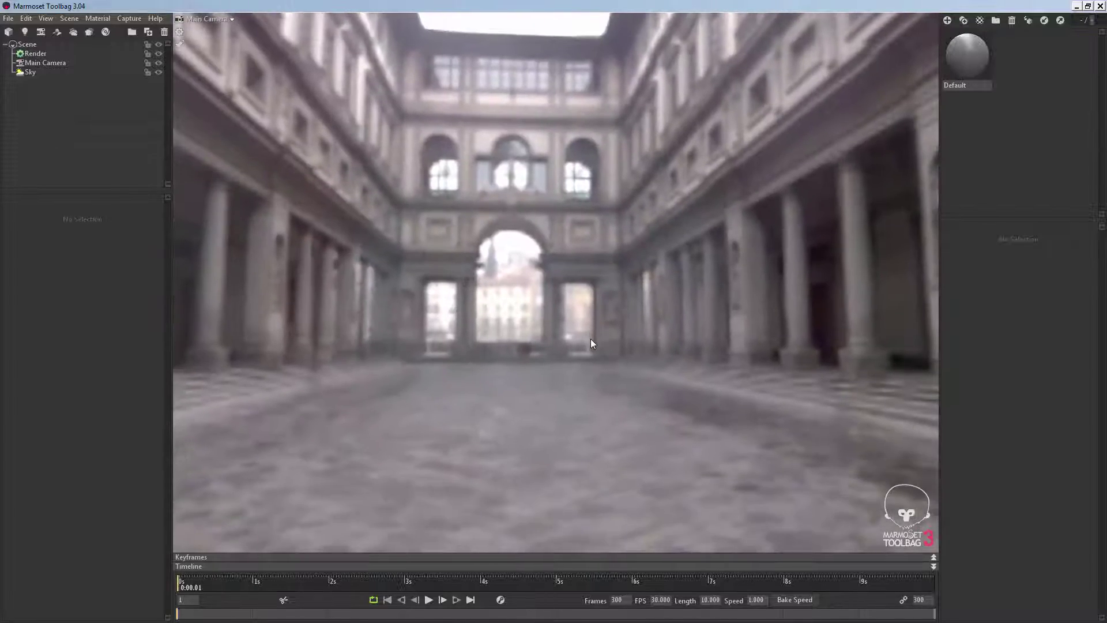
left_click(30, 72)
mouse_move(44, 425)
left_mouse_down()
mouse_move(24, 425)
mouse_move(50, 425)
mouse_move(38, 437)
left_mouse_up()
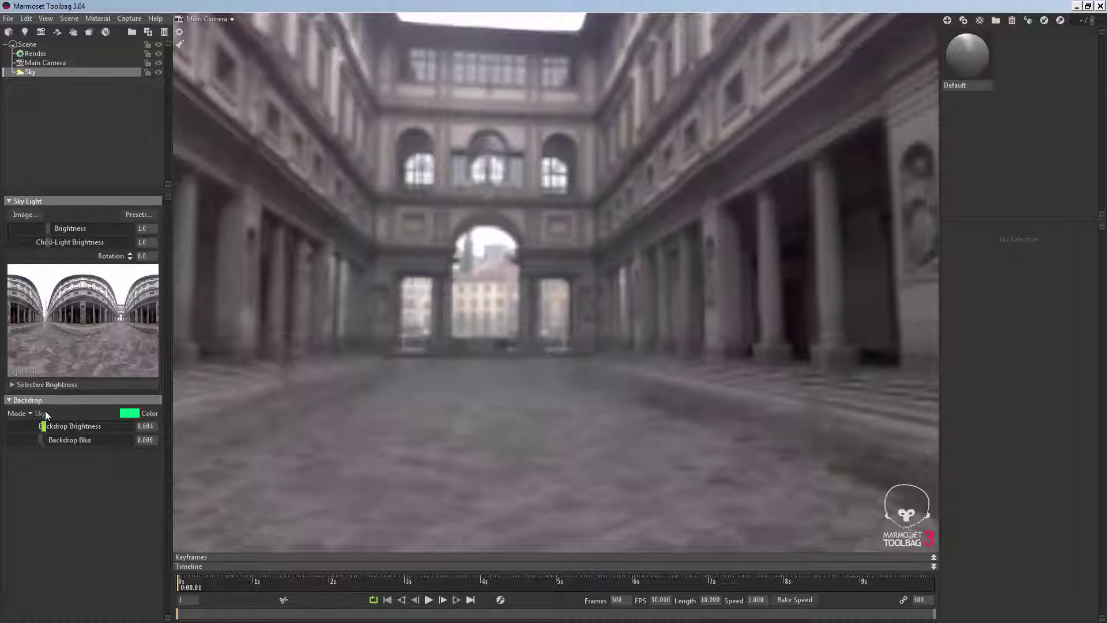
Try the Blurred Sky backdrop mode with the backdrop blur reduced to 0.002.
left_click(36, 413)
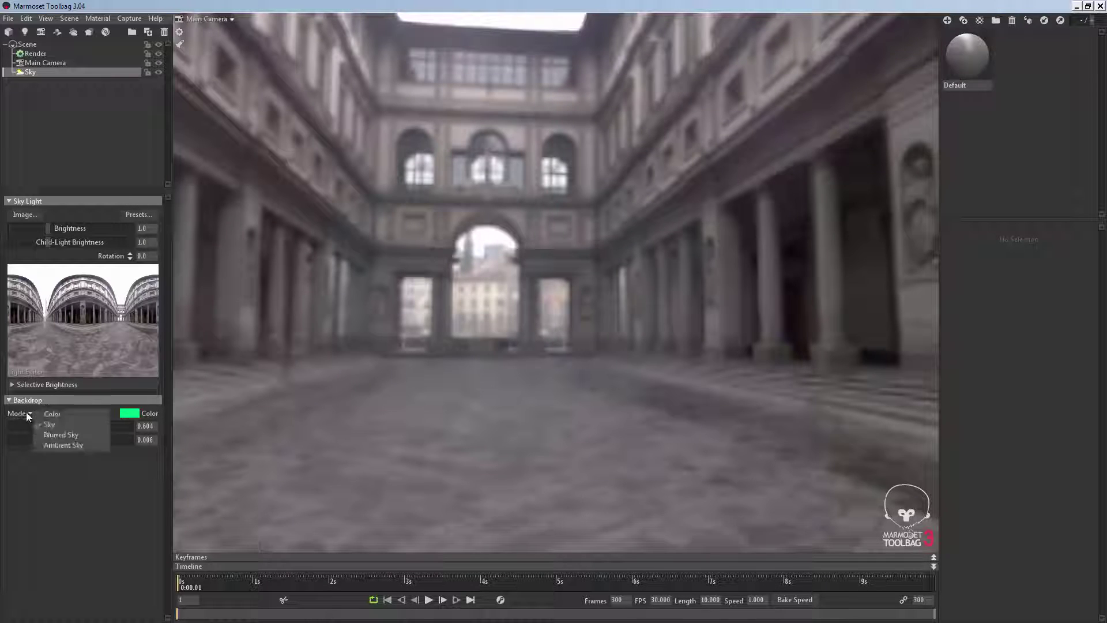
left_click(67, 436)
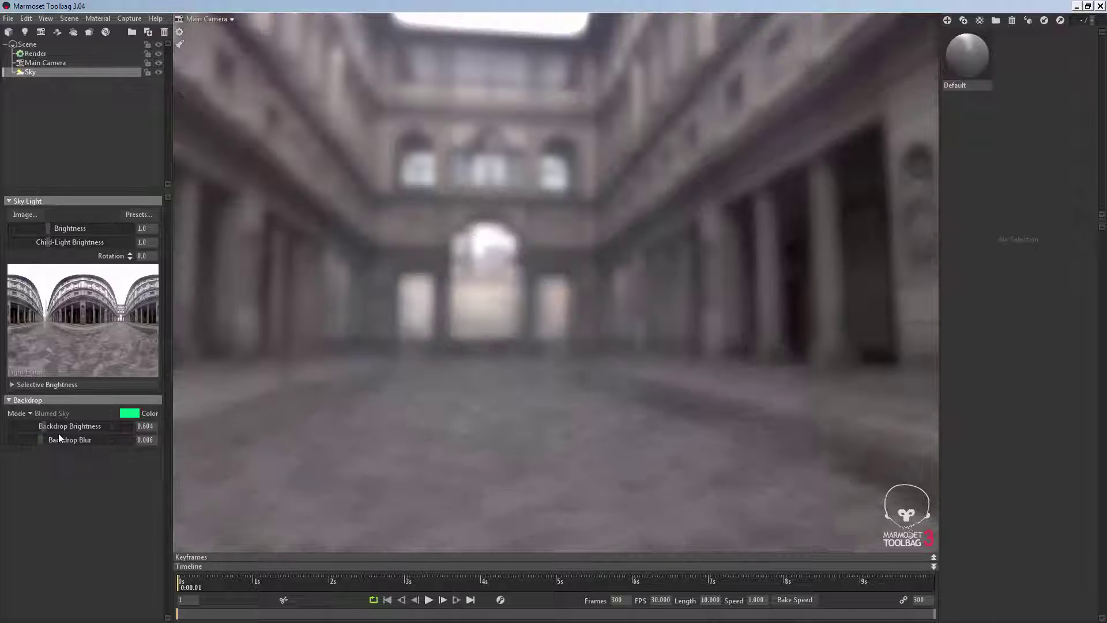
mouse_move(45, 439)
left_mouse_down()
mouse_move(12, 440)
mouse_move(69, 440)
mouse_move(28, 439)
left_mouse_up()
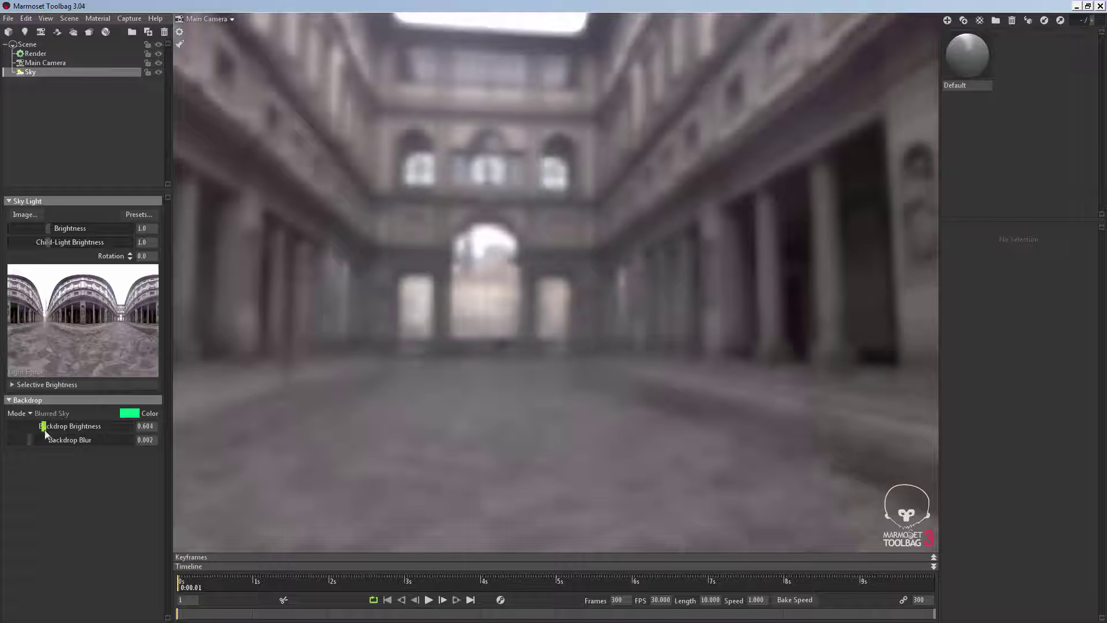
left_click_drag(41, 427, 44, 426)
Change the backdrop mode to Ambient Sky, set the backdrop blur to 0.006 and check the background from another angle.
left_click(30, 413)
left_click(55, 427)
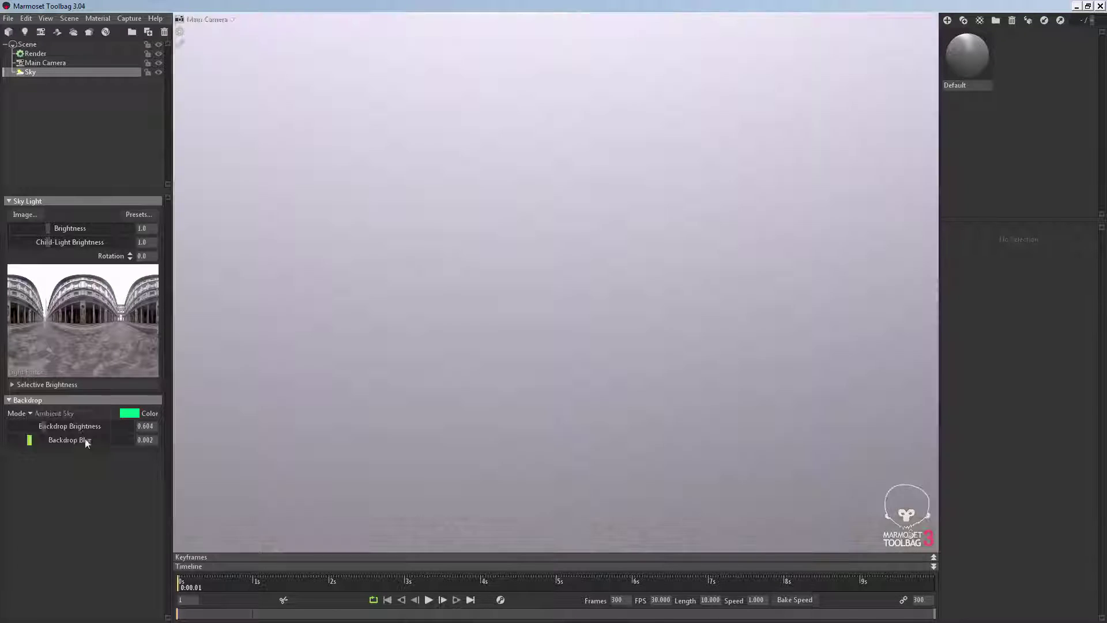
left_click_drag(30, 439, 40, 440)
left_click(464, 295)
left_click_drag(410, 301, 522, 316)
left_click(51, 72)
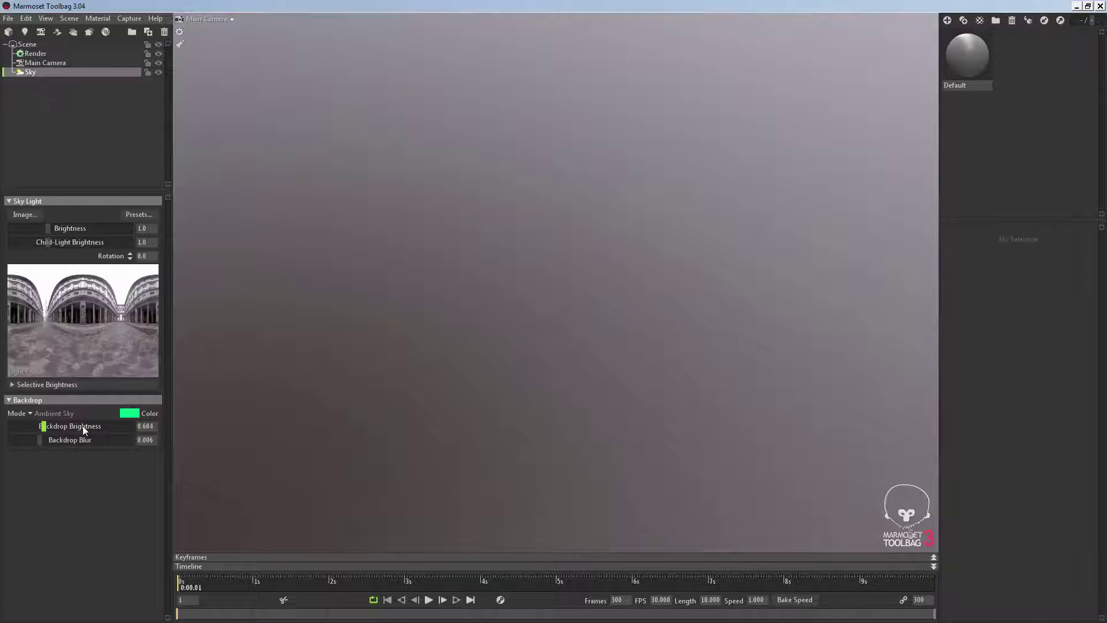
left_click(606, 344)
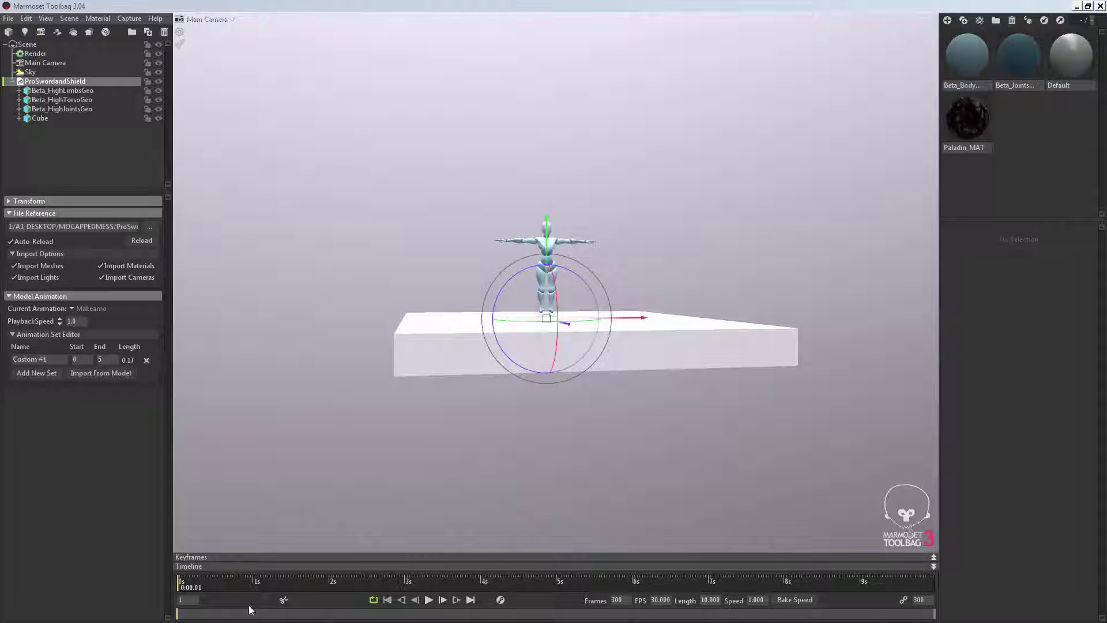
Delete the Cube platform beneath the figure from the ProSwordandShield model.
left_click(246, 494)
scroll(293, 468, "up", 3)
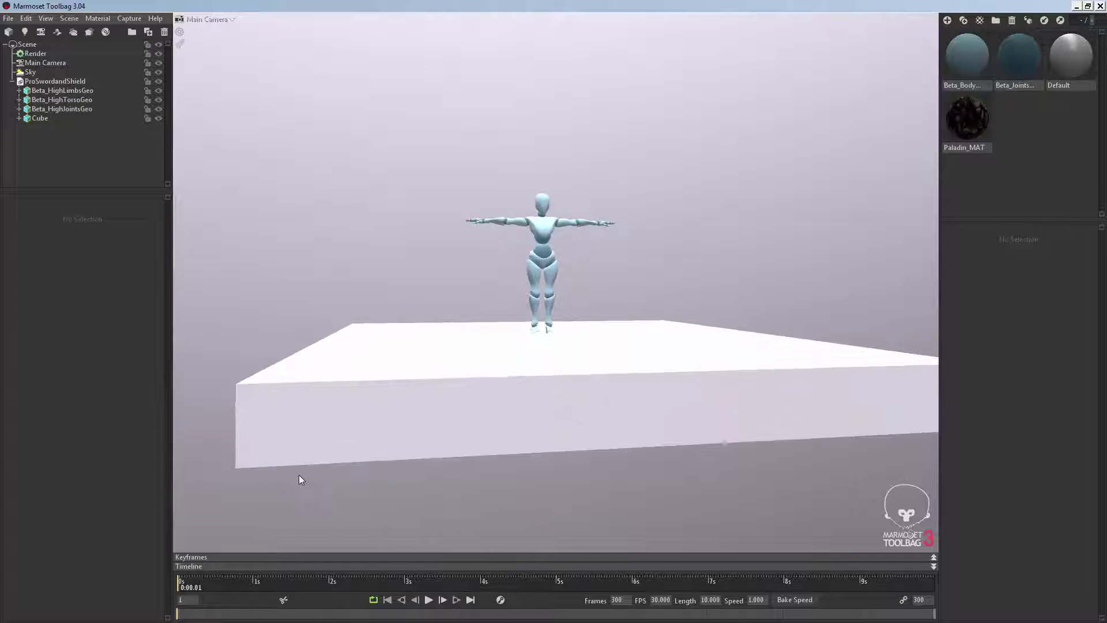
scroll(298, 475, "up", 2)
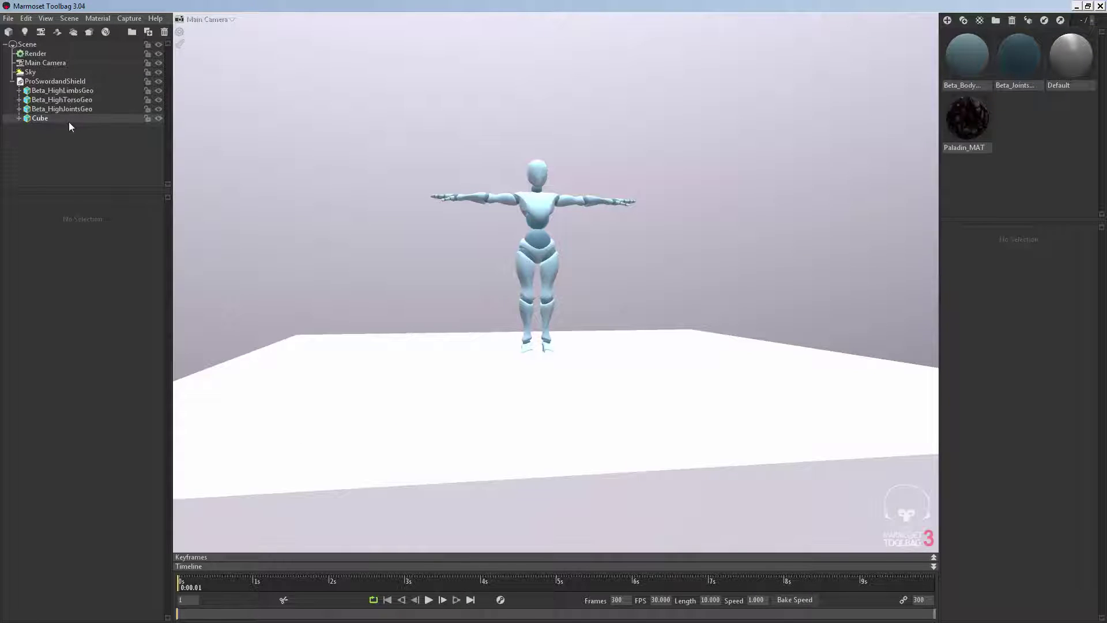
left_click(68, 122)
key("Delete")
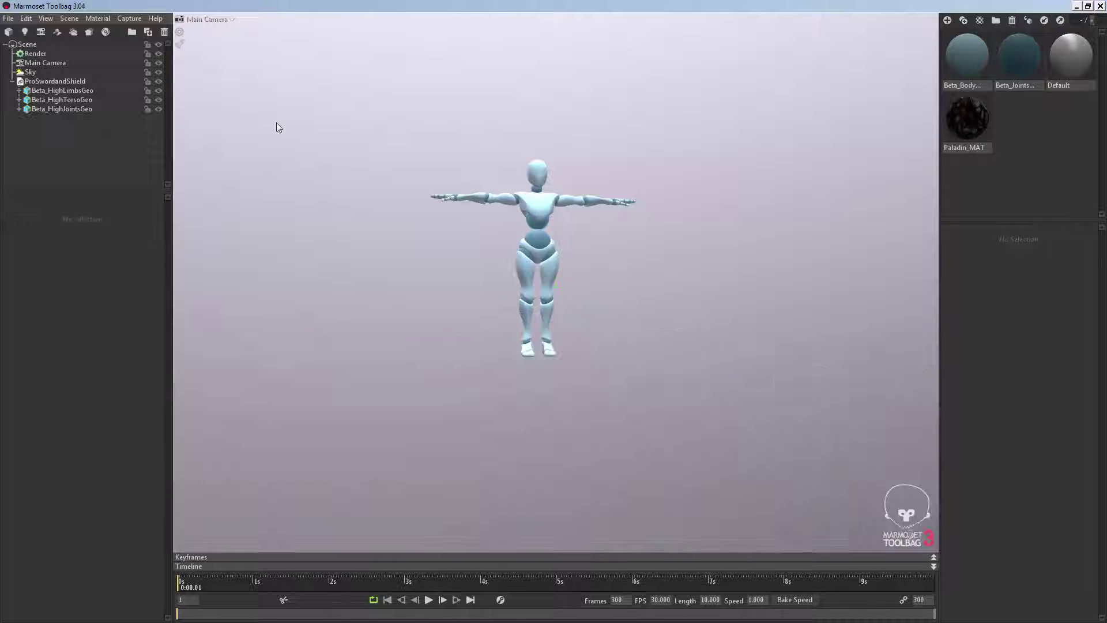
Load the built-in material presets, such as Aluminum, Copper, Gold and the Quixel set, and enlarge the material library area to browse them.
left_click(977, 20)
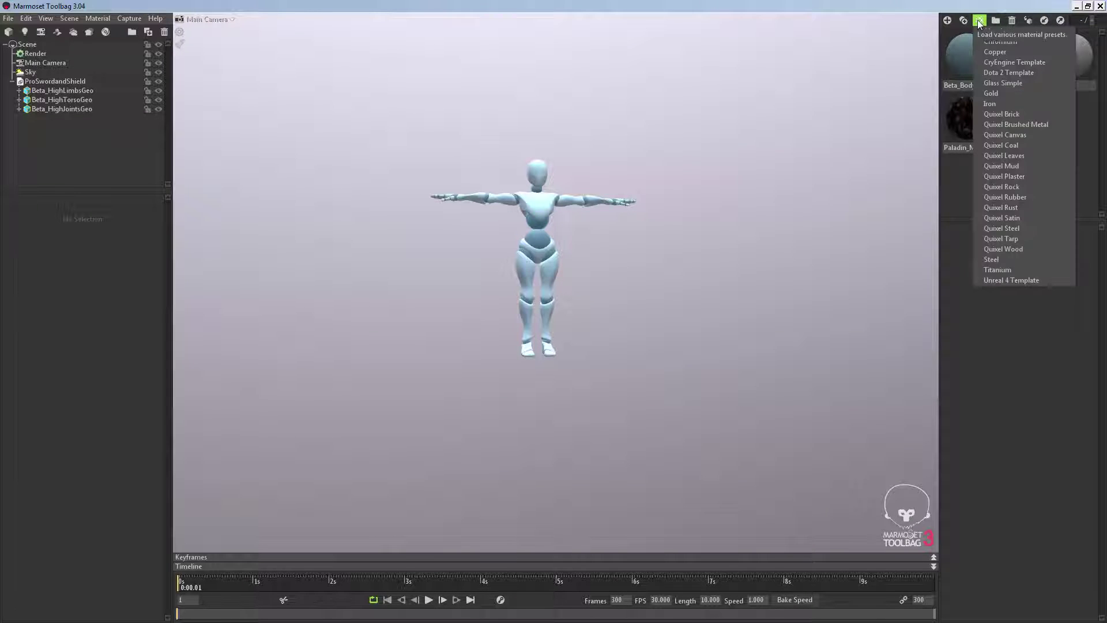
left_click(1014, 32)
left_click(1018, 260)
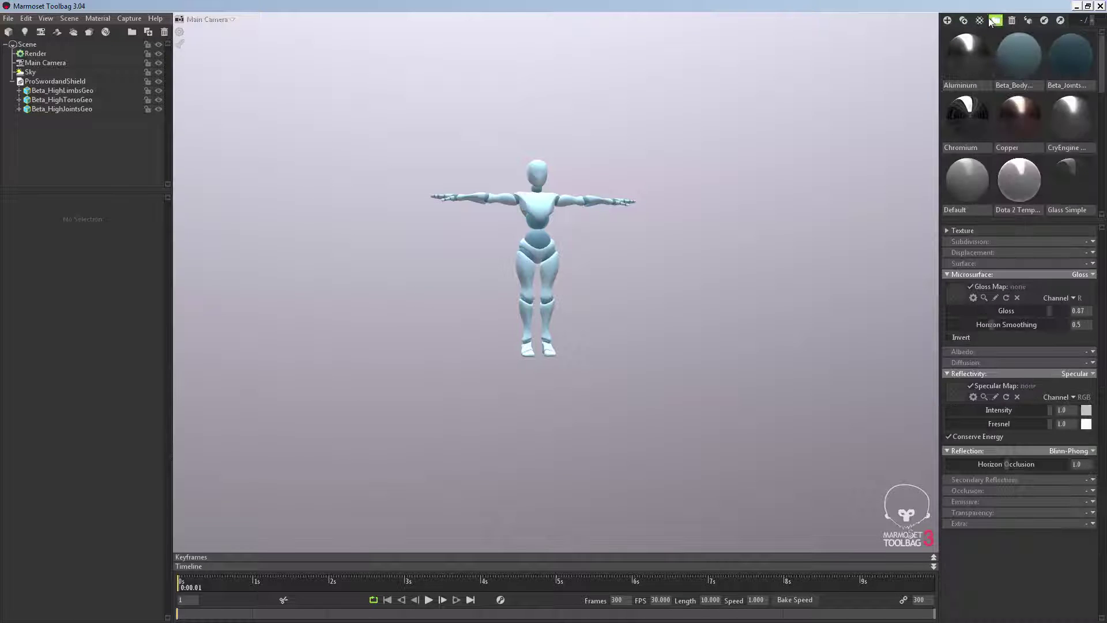
left_click(990, 20)
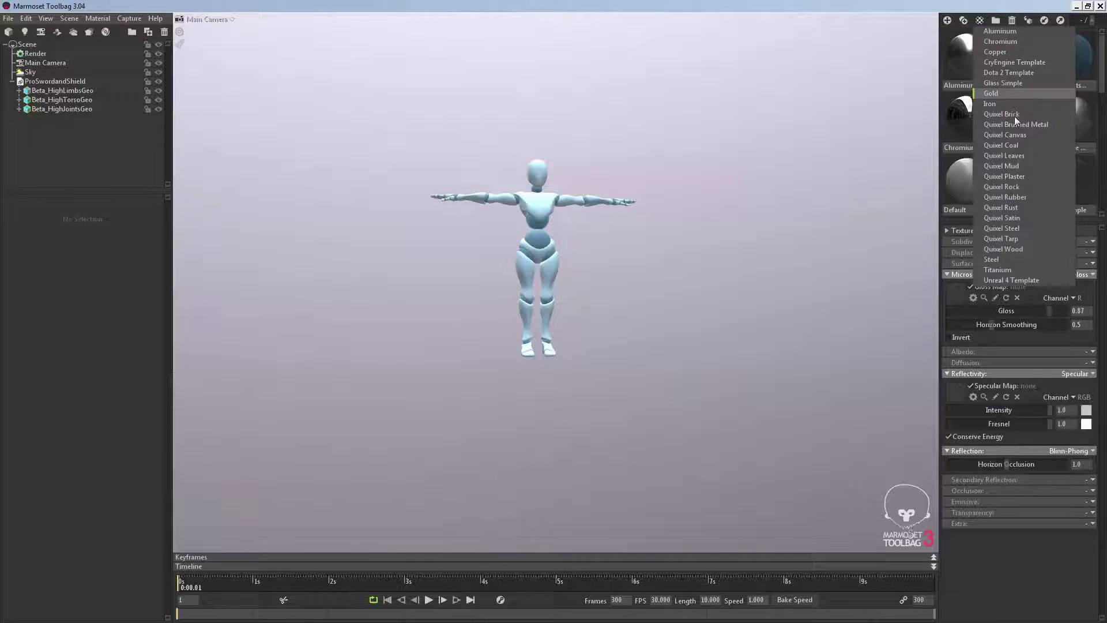
left_click(1027, 270)
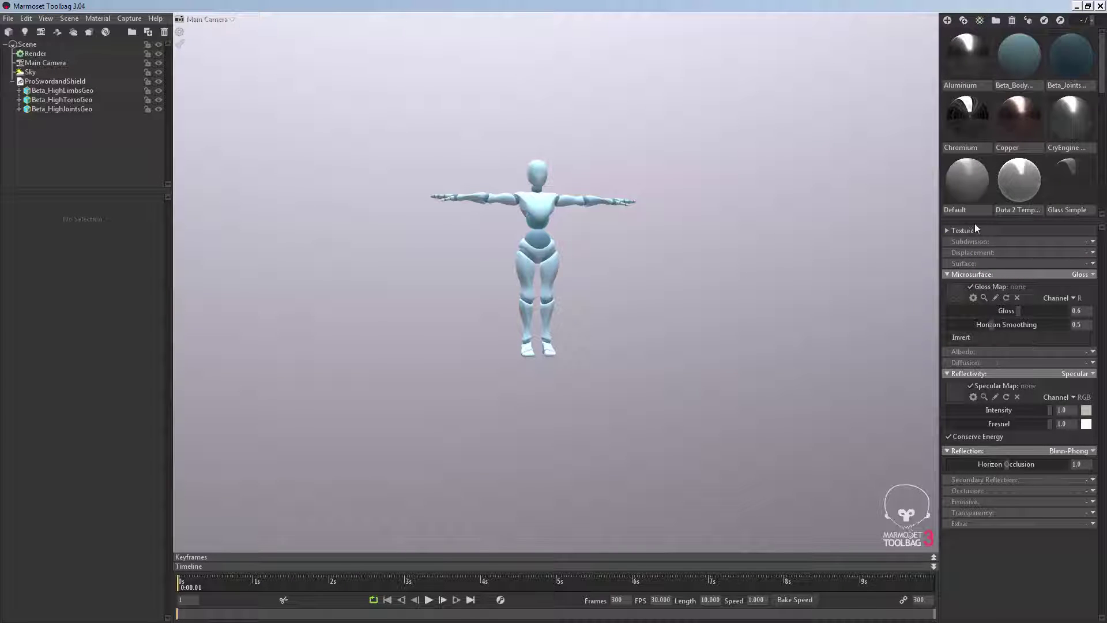
left_click_drag(971, 222, 1006, 450)
left_click_drag(1102, 317, 1099, 376)
Add a shadow catcher under the figure and set its X, Y and Z scale to 500.
scroll(657, 260, "up", 2)
mouse_move(663, 247)
left_mouse_down("alt")
mouse_move(683, 230)
mouse_move(671, 203)
mouse_move(687, 195)
mouse_move(731, 294)
mouse_move(738, 225)
mouse_move(738, 270)
left_mouse_up("alt")
scroll(737, 275, "up", 4)
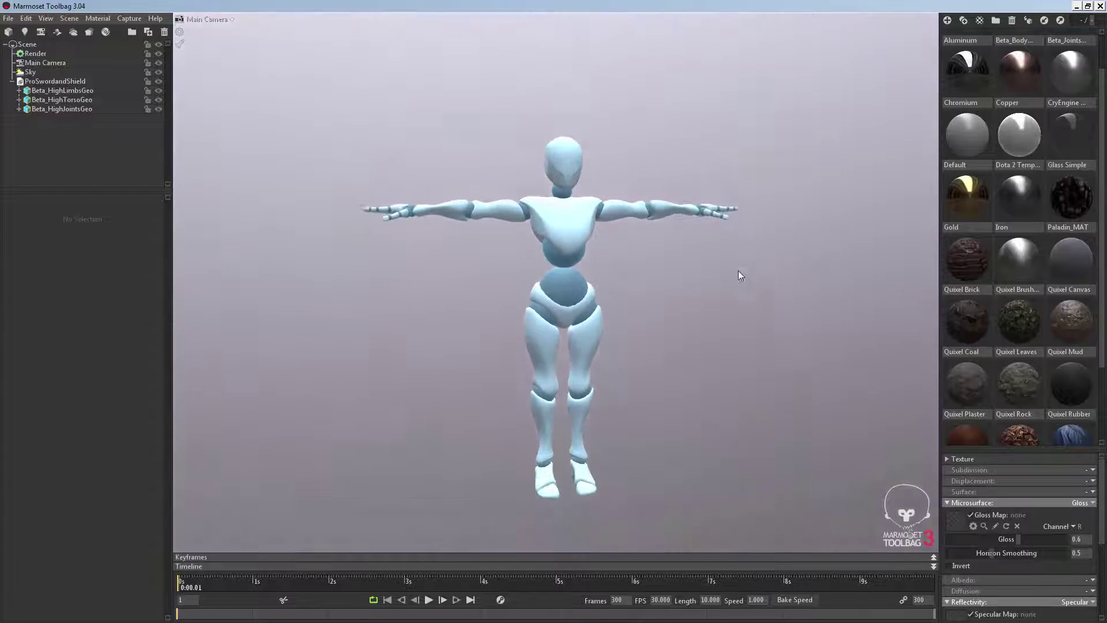
left_click_drag(749, 230, 745, 215, "alt")
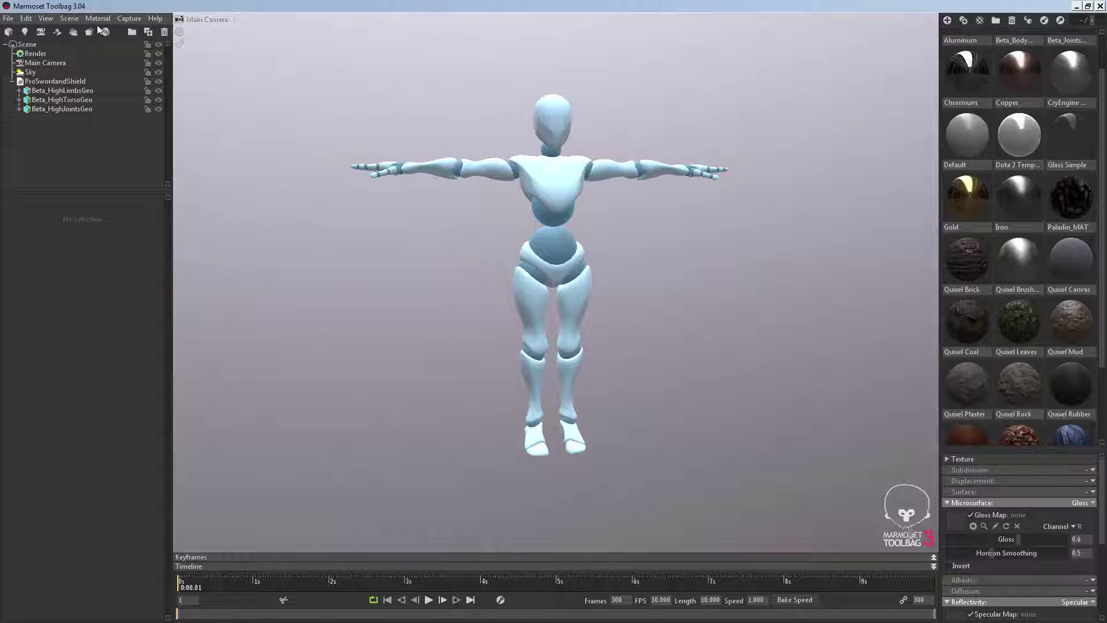
left_click(51, 36)
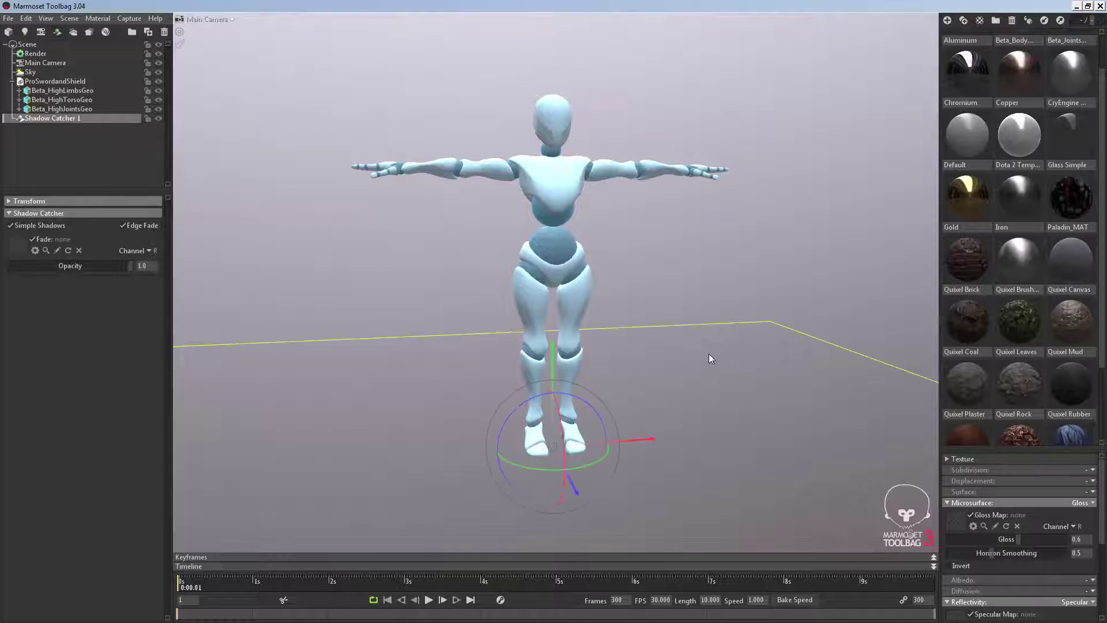
left_click(12, 201)
left_click(154, 253)
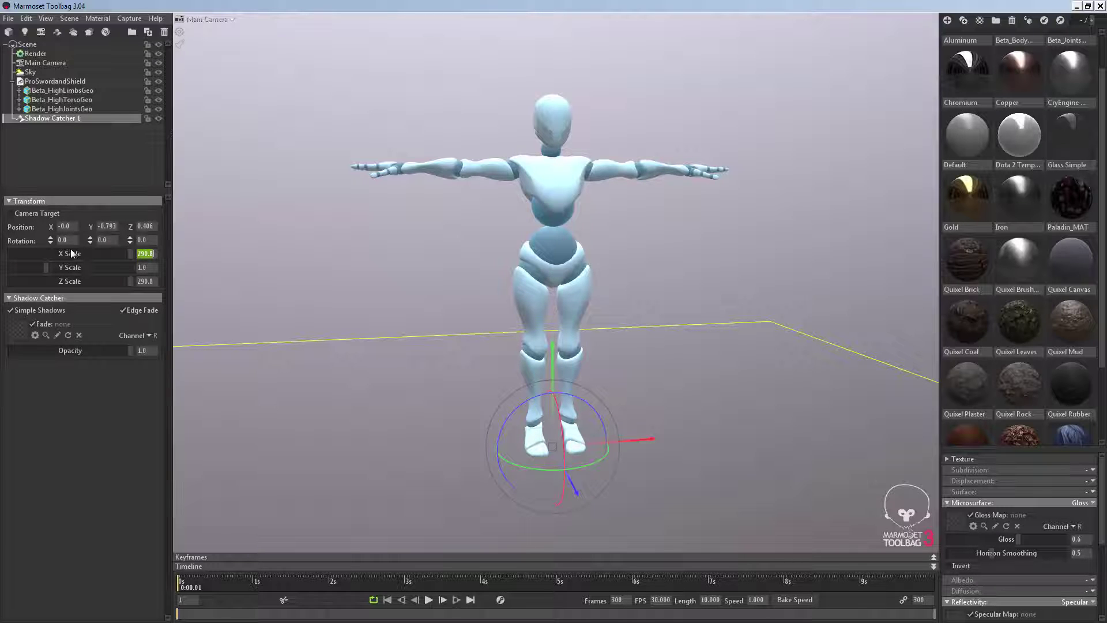
type("500")
key("Return")
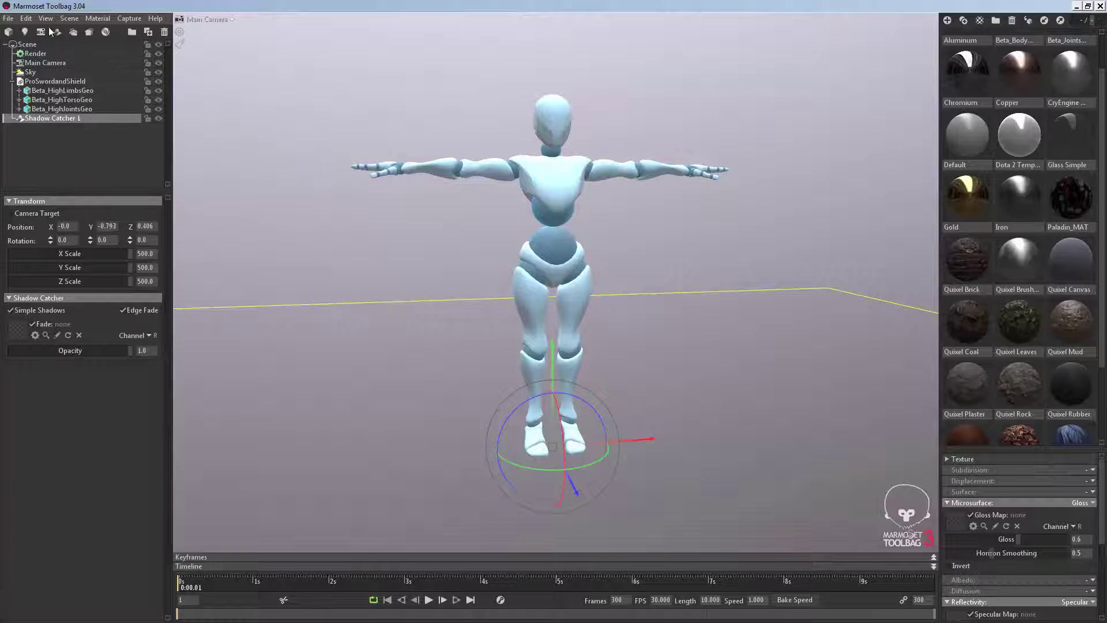
Add a spot light raised in front of and beside the figure, and slide the shadow catcher backwards along its Z axis.
left_click(25, 33)
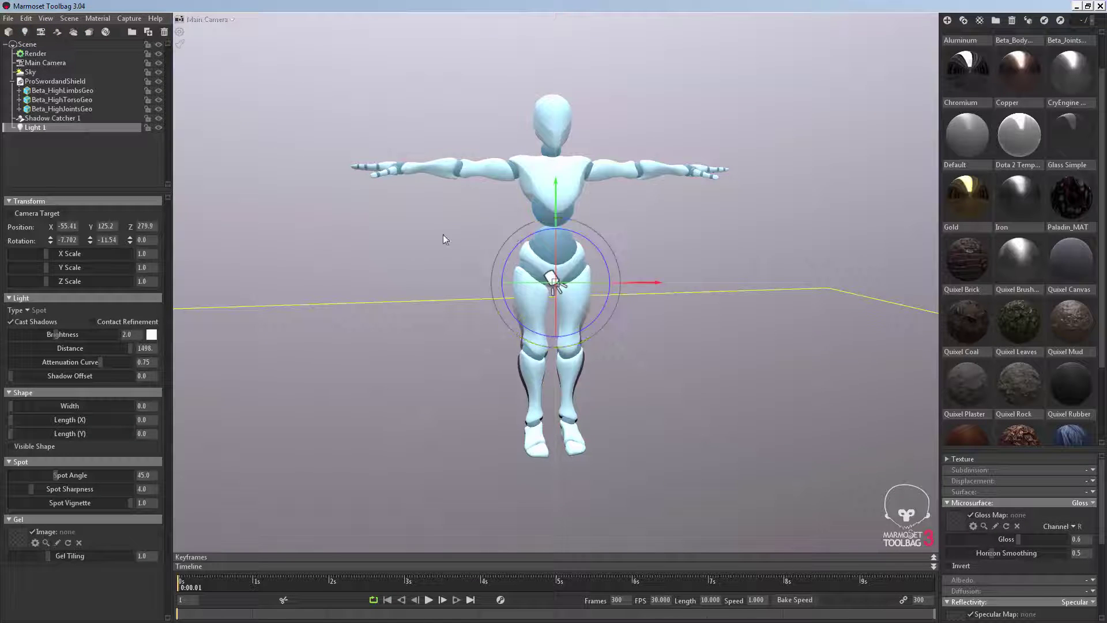
scroll(444, 234, "down", 3)
mouse_move(549, 273)
left_mouse_down()
mouse_move(557, 293)
mouse_move(469, 322)
mouse_move(568, 218)
mouse_move(665, 20)
mouse_move(677, 25)
mouse_move(659, 64)
mouse_move(214, 84)
mouse_move(319, 85)
left_mouse_up()
scroll(546, 364, "down", 1)
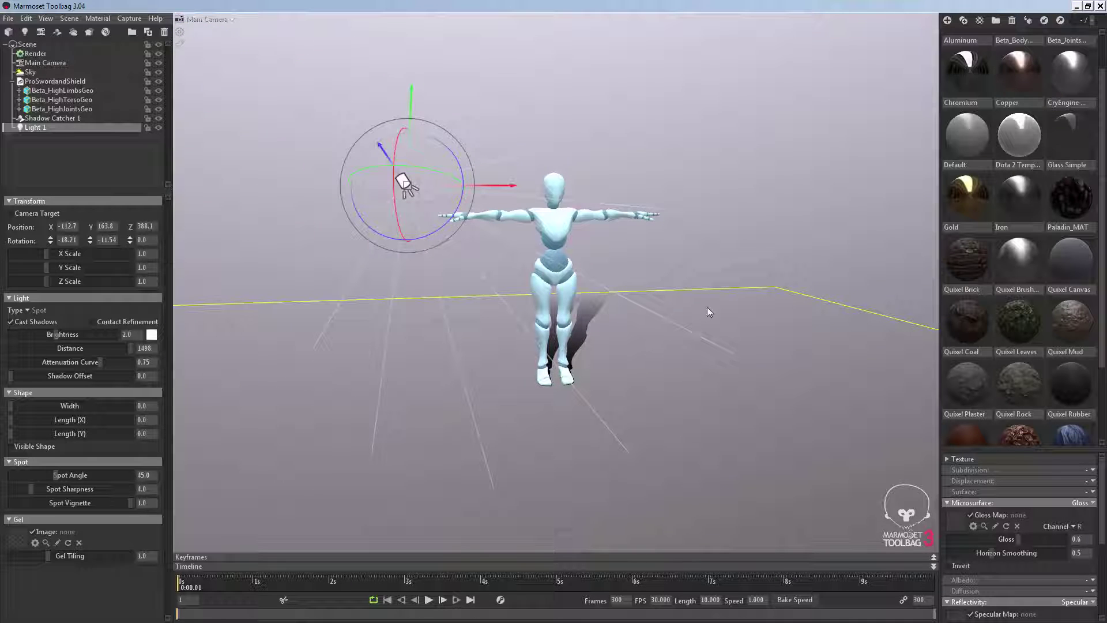
left_click(55, 118)
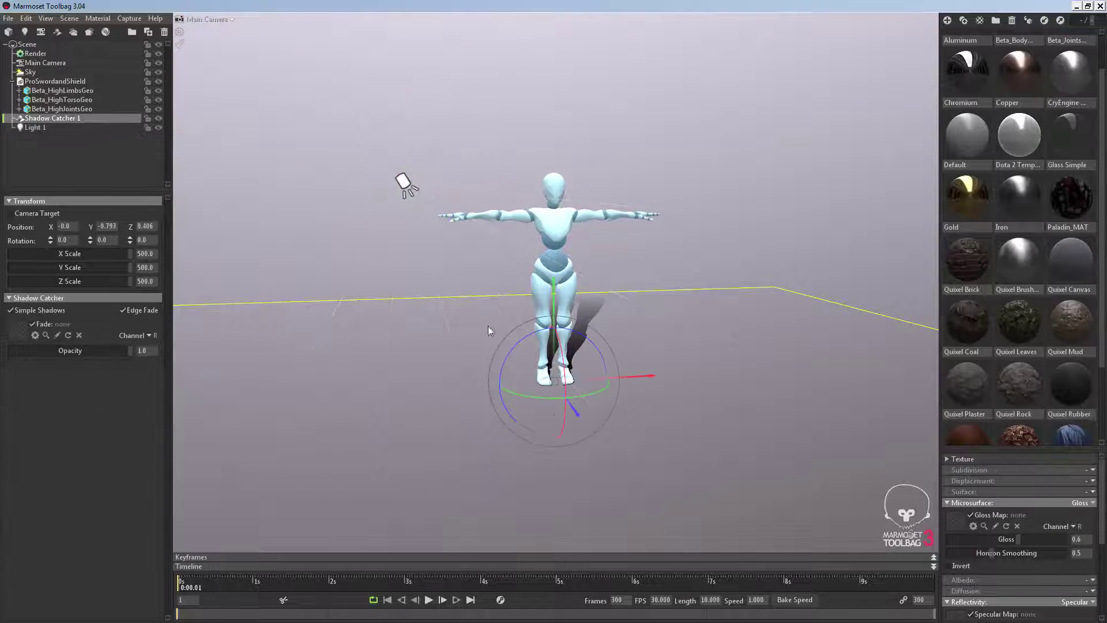
left_click_drag(579, 413, 504, 327)
Change the light's type to Directional and rotate it so the figure's shadow falls diagonally behind it.
left_click(405, 182)
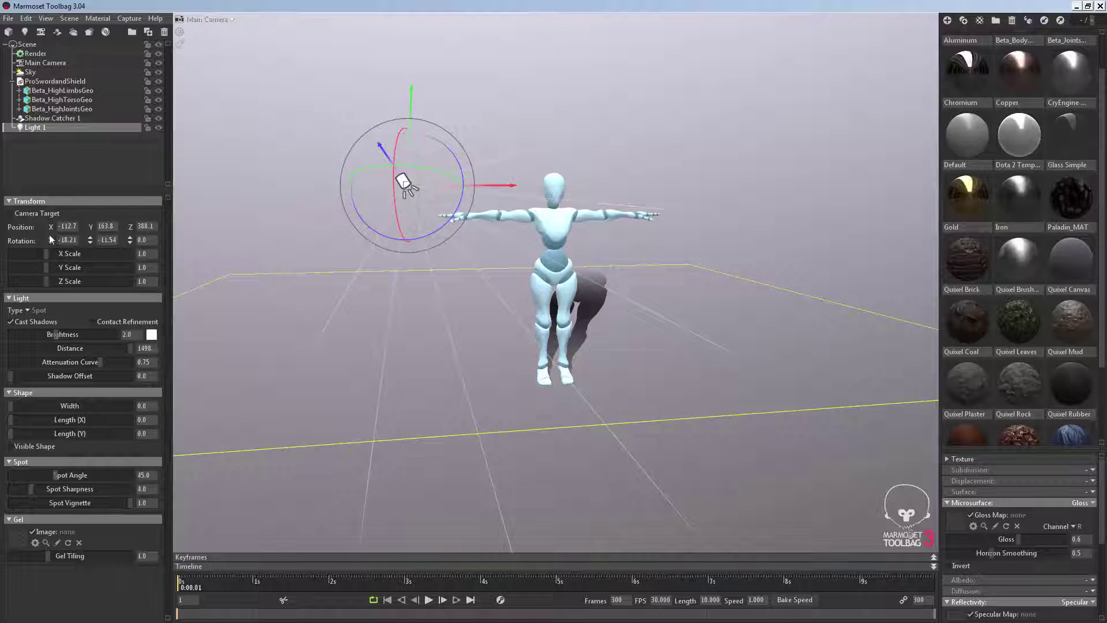
left_click(27, 310)
left_click(39, 312)
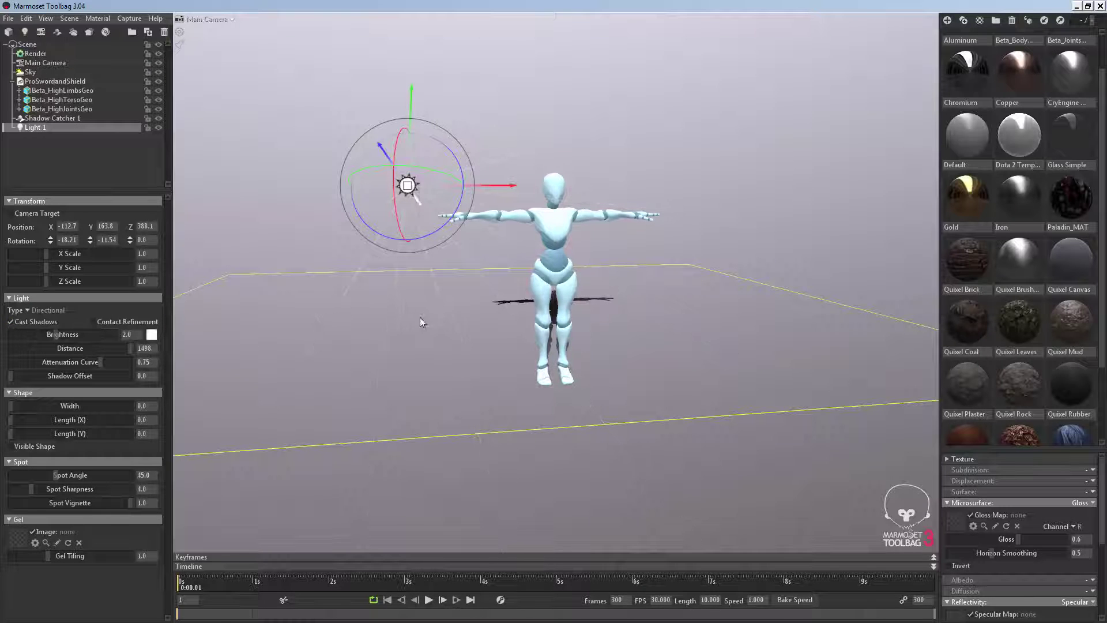
left_click_drag(422, 168, 396, 168)
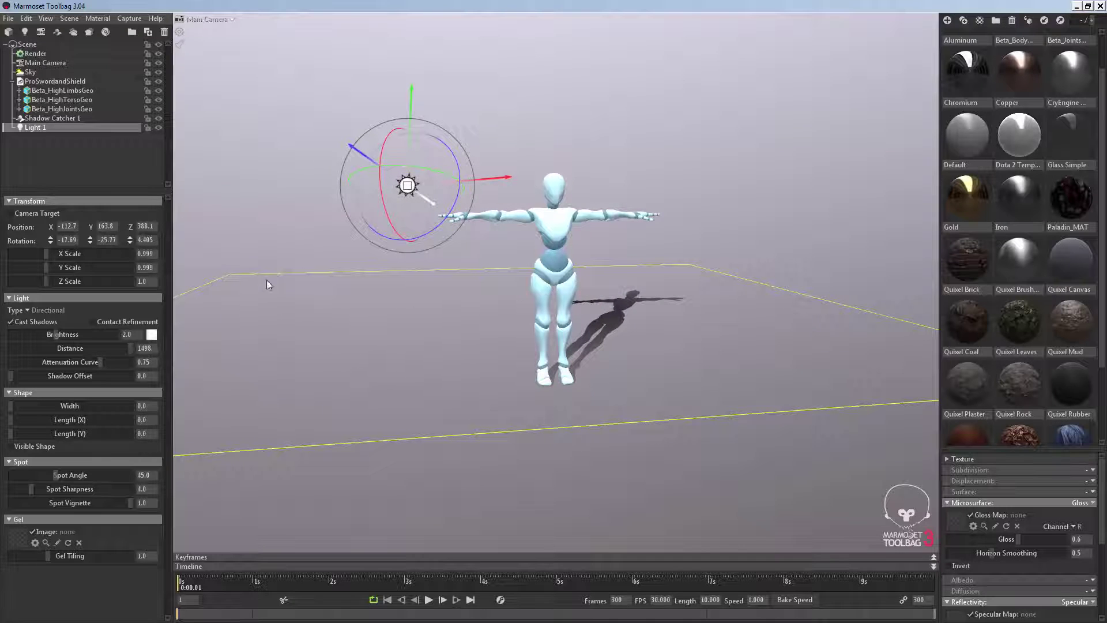
Reduce the shadow catcher's opacity to about 0.605 and raise the directional light's brightness to about 2.235.
left_click(52, 117)
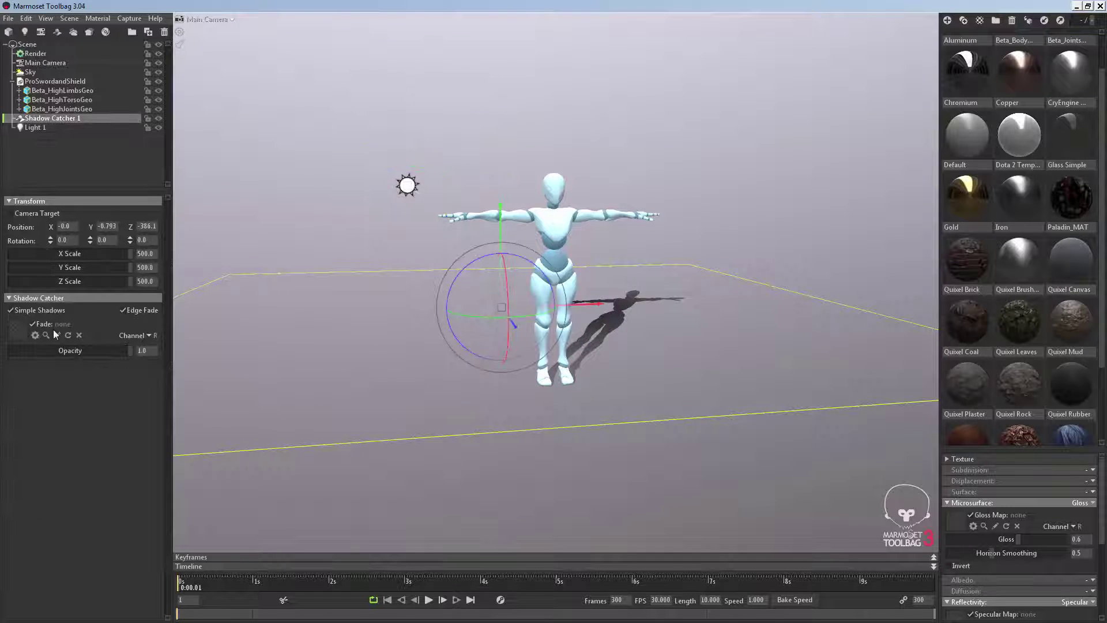
left_click_drag(132, 350, 83, 344)
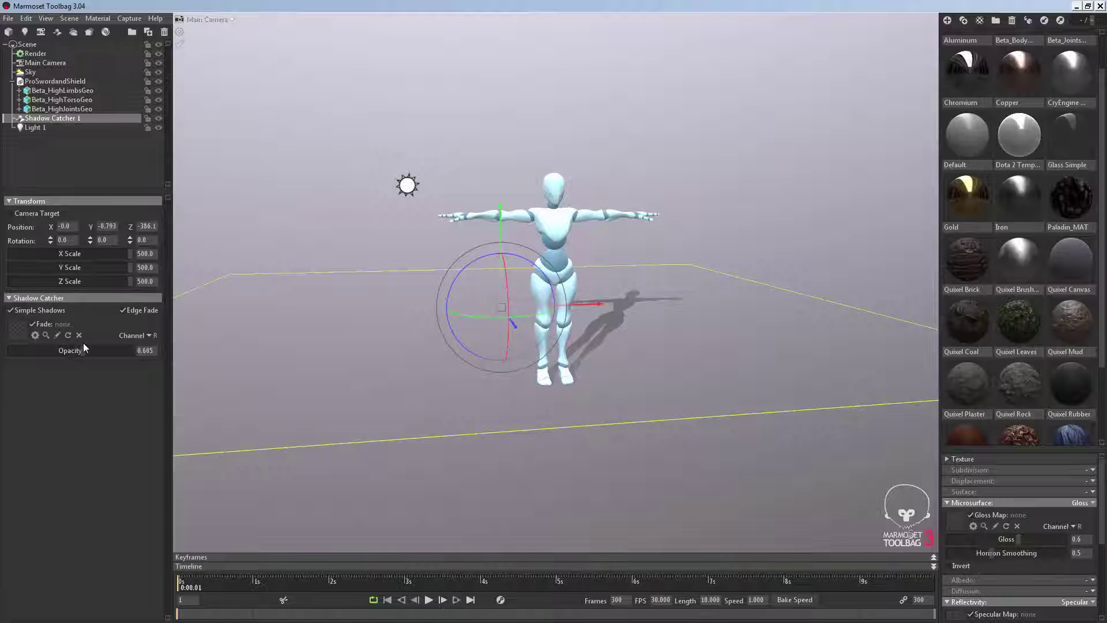
left_click(35, 127)
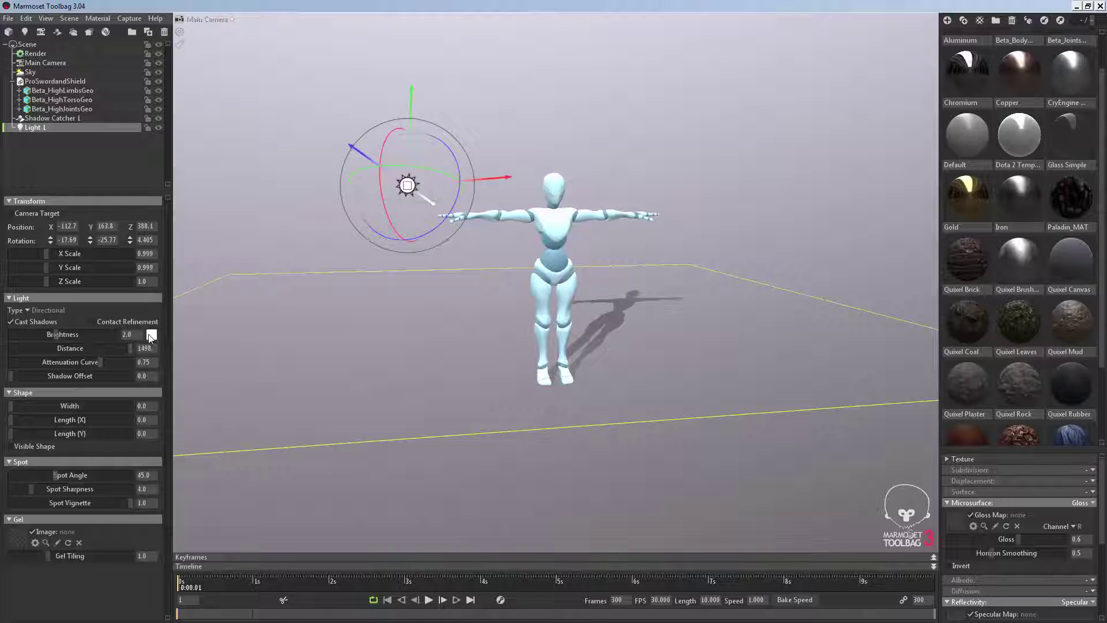
mouse_move(56, 333)
left_mouse_down()
mouse_move(65, 333)
mouse_move(56, 333)
left_mouse_up()
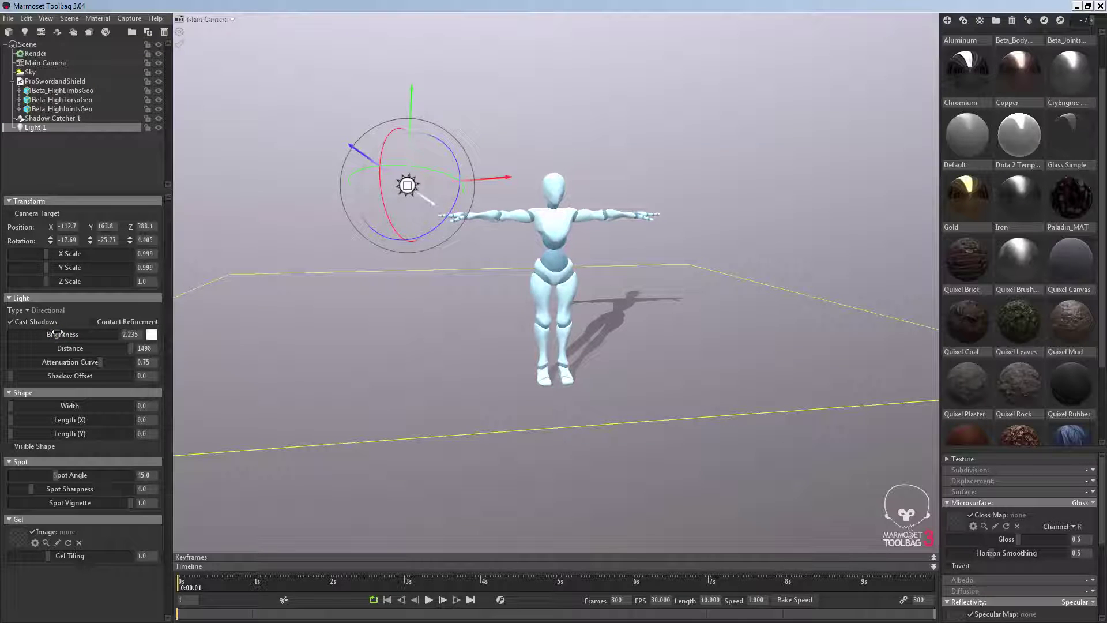
Set the ProSwordandShield model's current animation to sword_and_shield_crouch_block, preview it, and return the timeline to its start.
left_click(42, 83)
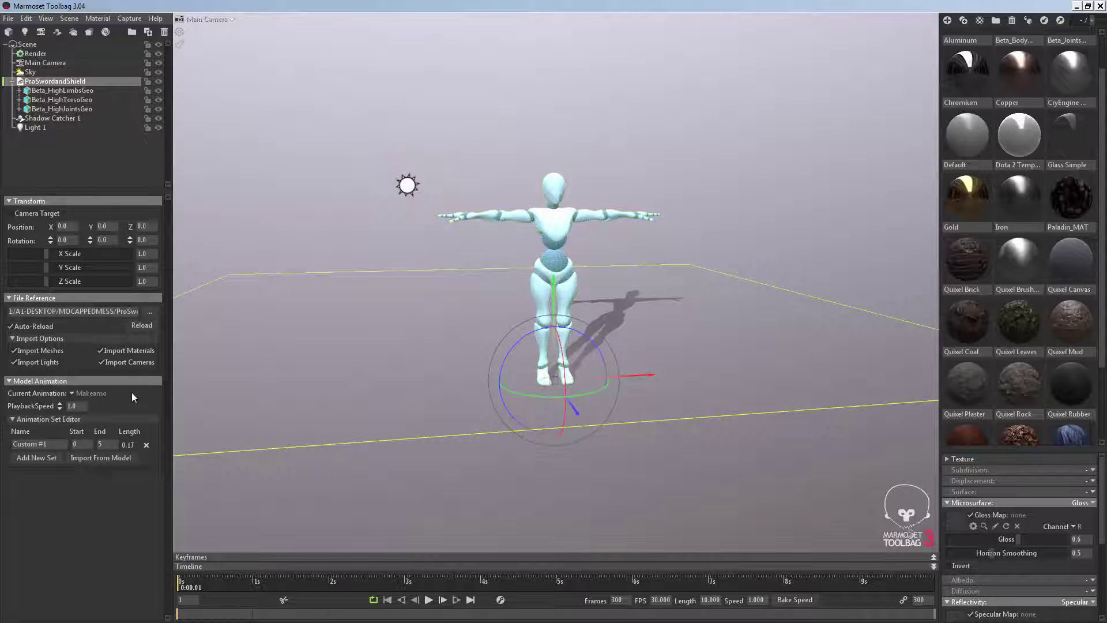
left_click(89, 393)
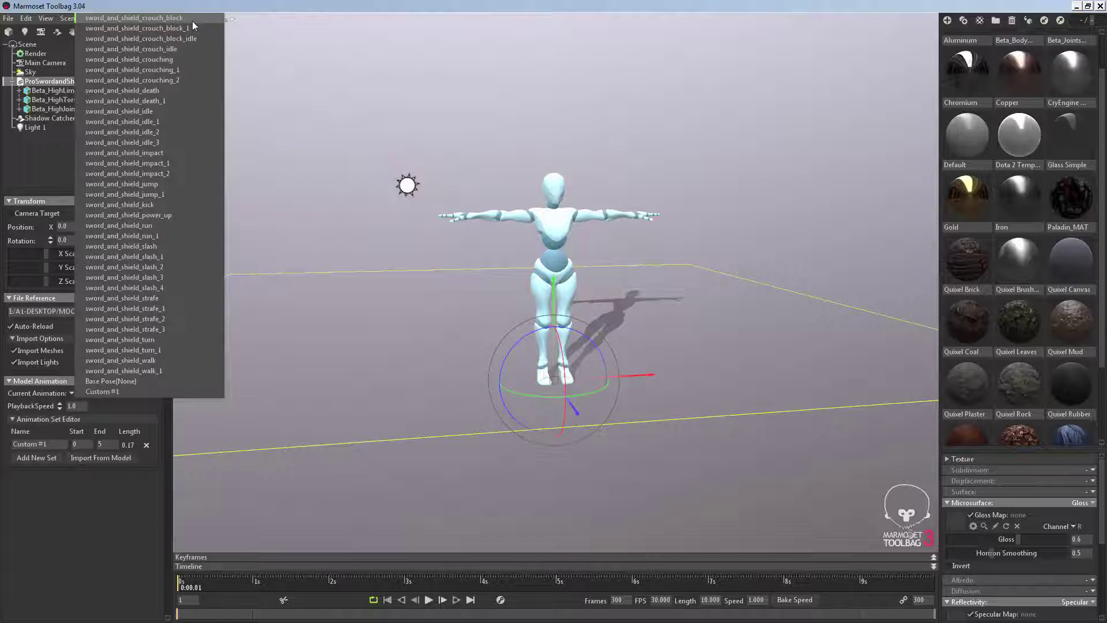
left_click(192, 21)
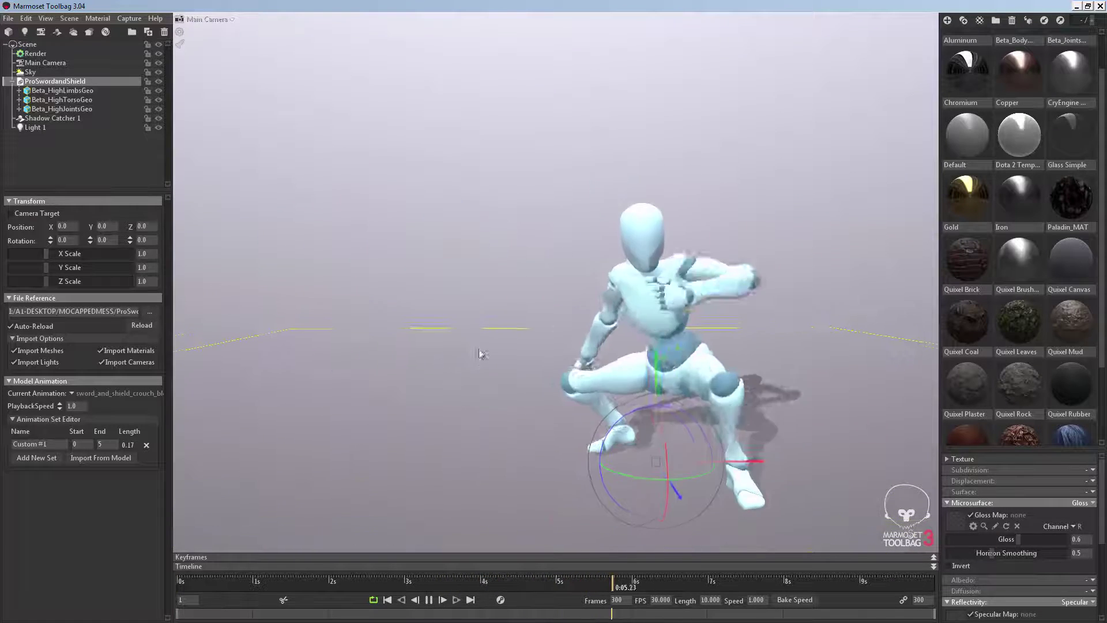
key("Tab")
key("Tab")
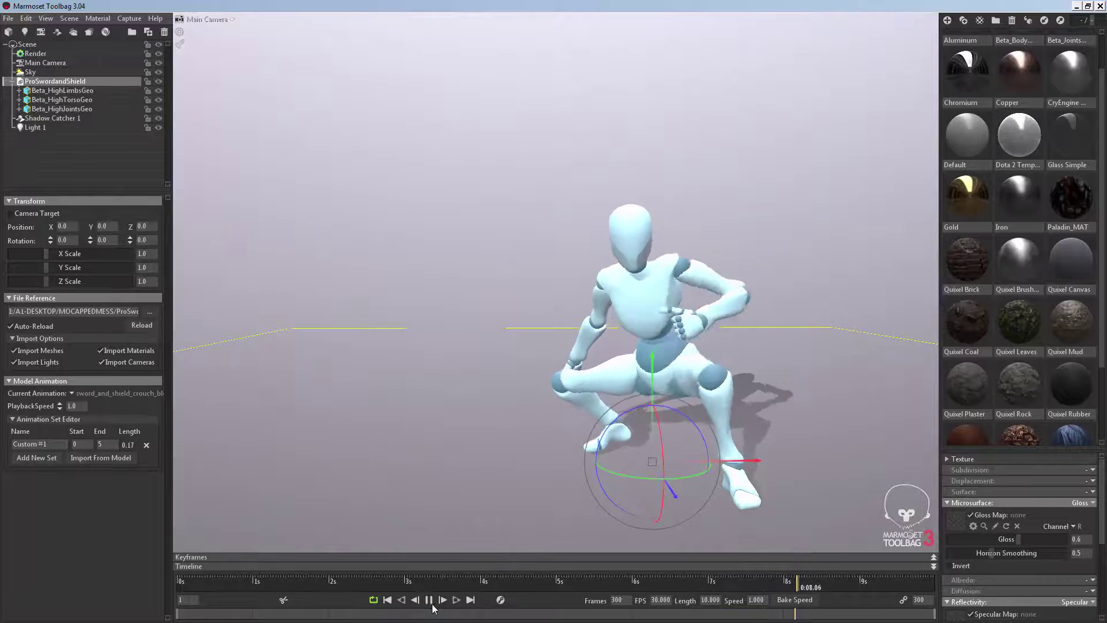
left_click(428, 600)
left_click(387, 600)
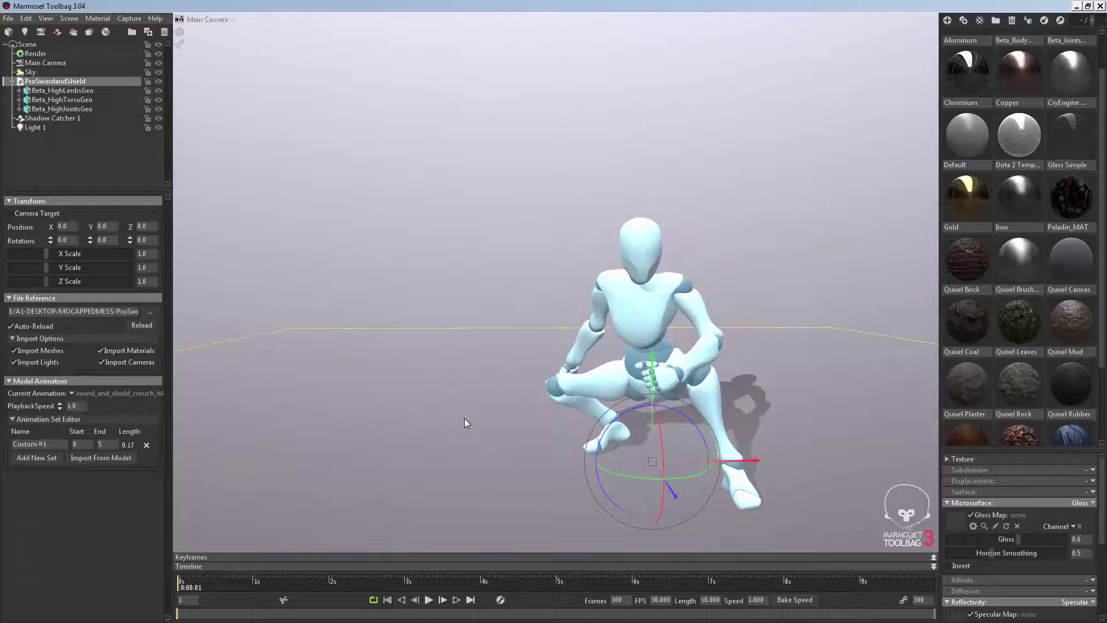
Change the Beta_Body material's albedo colour to turquoise, hex 23d8cb.
left_click(486, 414)
left_click_drag(434, 409, 509, 407)
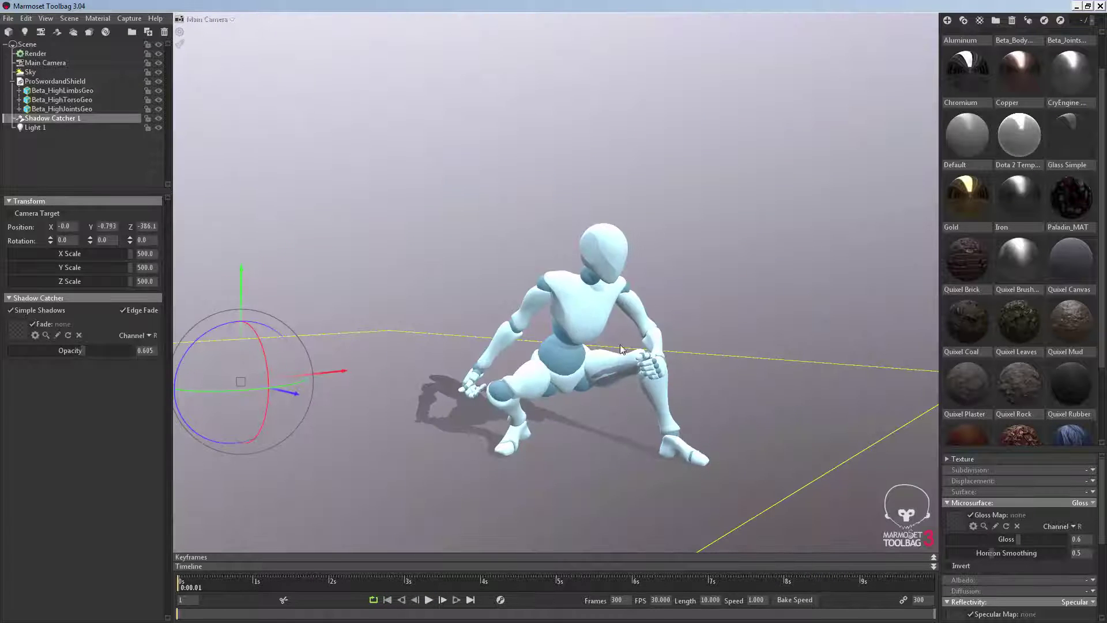
scroll(1057, 358, "up", 1)
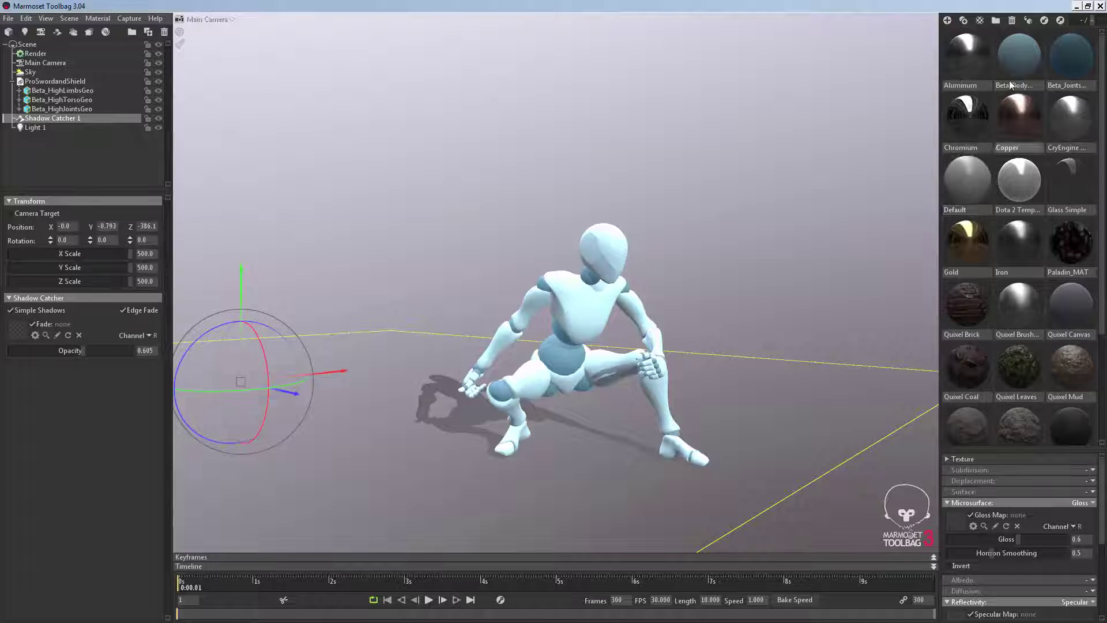
left_click(1011, 64)
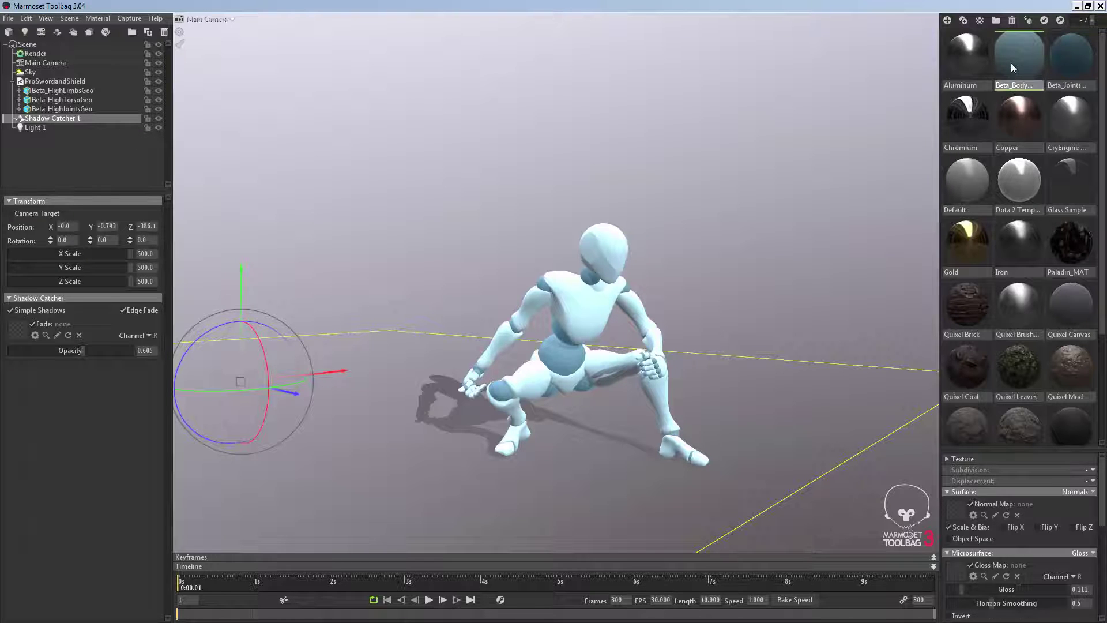
left_click_drag(1004, 447, 1006, 105)
left_click(1055, 311)
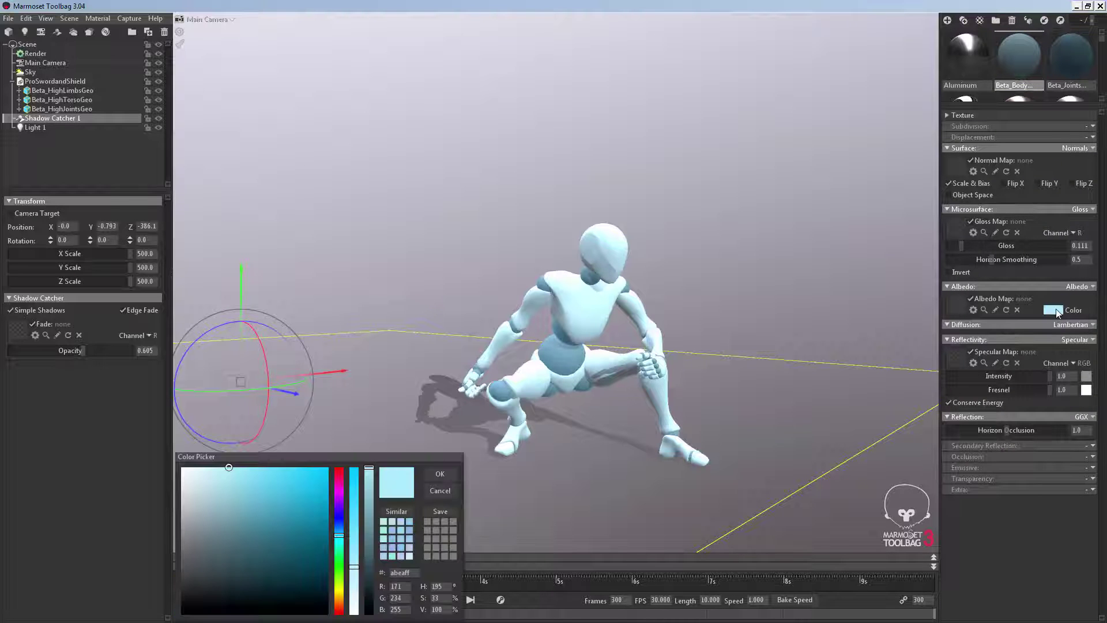
mouse_move(258, 501)
left_mouse_down()
mouse_move(272, 534)
mouse_move(246, 503)
mouse_move(191, 486)
mouse_move(267, 531)
mouse_move(243, 520)
left_mouse_up()
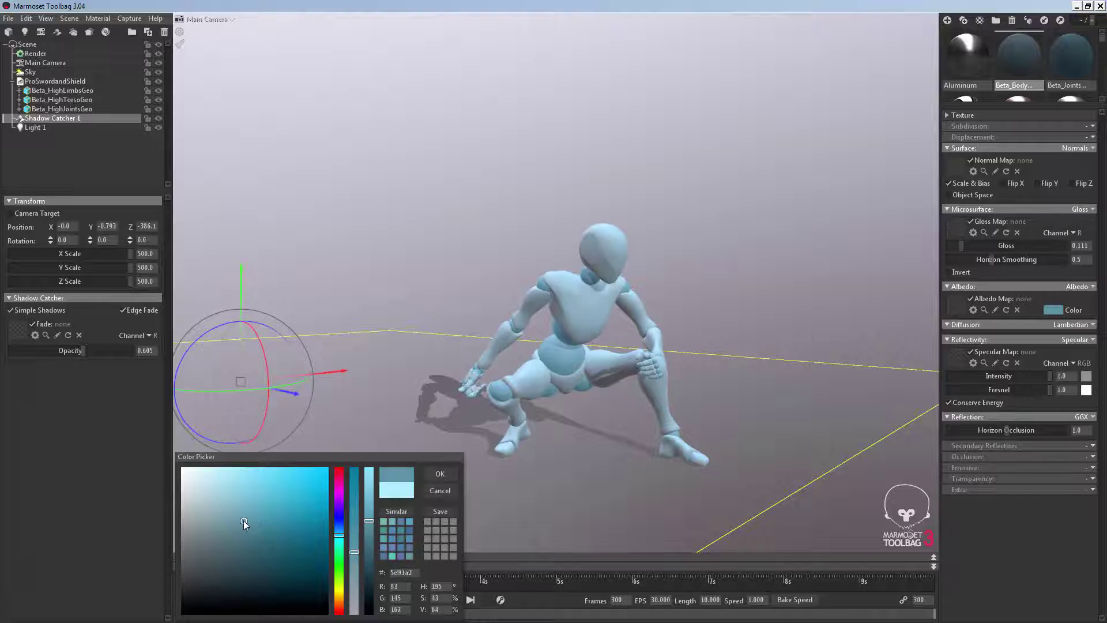
left_click(339, 521)
mouse_move(311, 499)
left_mouse_down()
mouse_move(283, 478)
mouse_move(252, 509)
left_mouse_up()
left_click(339, 501)
left_click(355, 490)
left_click_drag(355, 520, 340, 543)
left_click(269, 524)
left_click(354, 519)
mouse_move(284, 499)
left_mouse_down()
mouse_move(274, 506)
mouse_move(273, 480)
mouse_move(278, 514)
mouse_move(305, 489)
left_mouse_up()
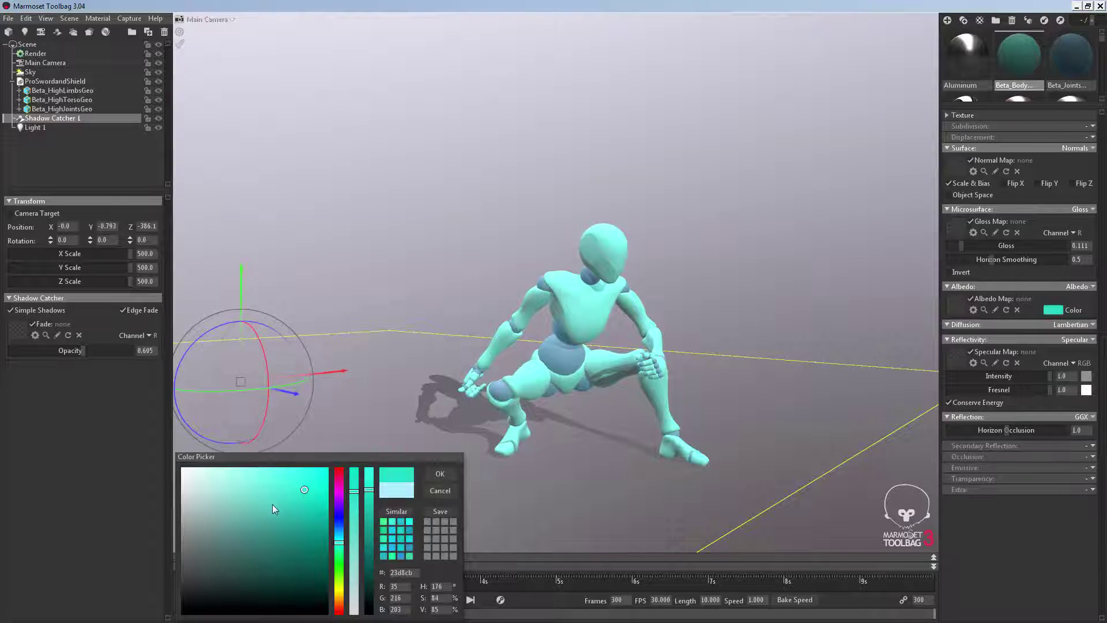
Change the Beta_Joints material's specular intensity colour to a dark blue-grey, hex 26353b.
left_click(1074, 61)
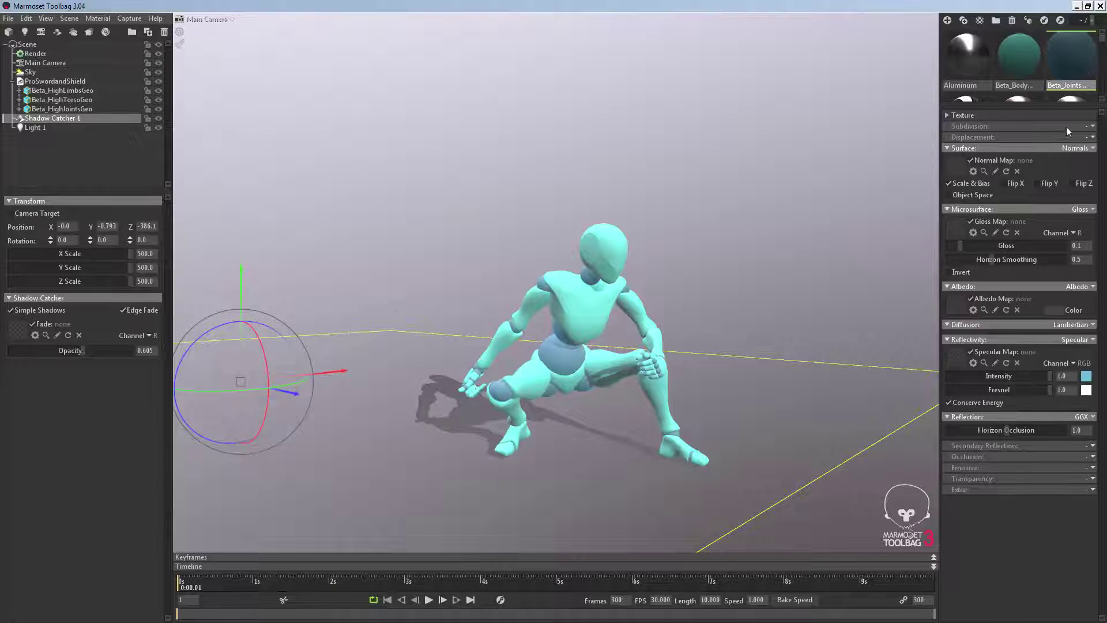
left_click(1086, 377)
mouse_move(305, 520)
left_mouse_down()
mouse_move(282, 548)
mouse_move(298, 576)
mouse_move(234, 580)
left_mouse_up()
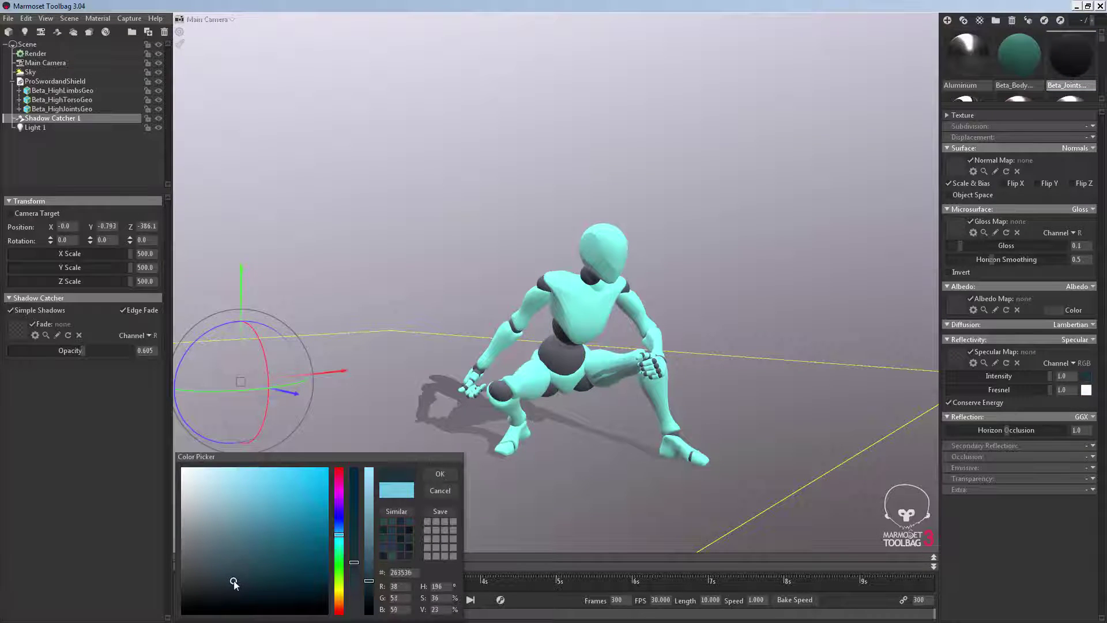
left_click(442, 473)
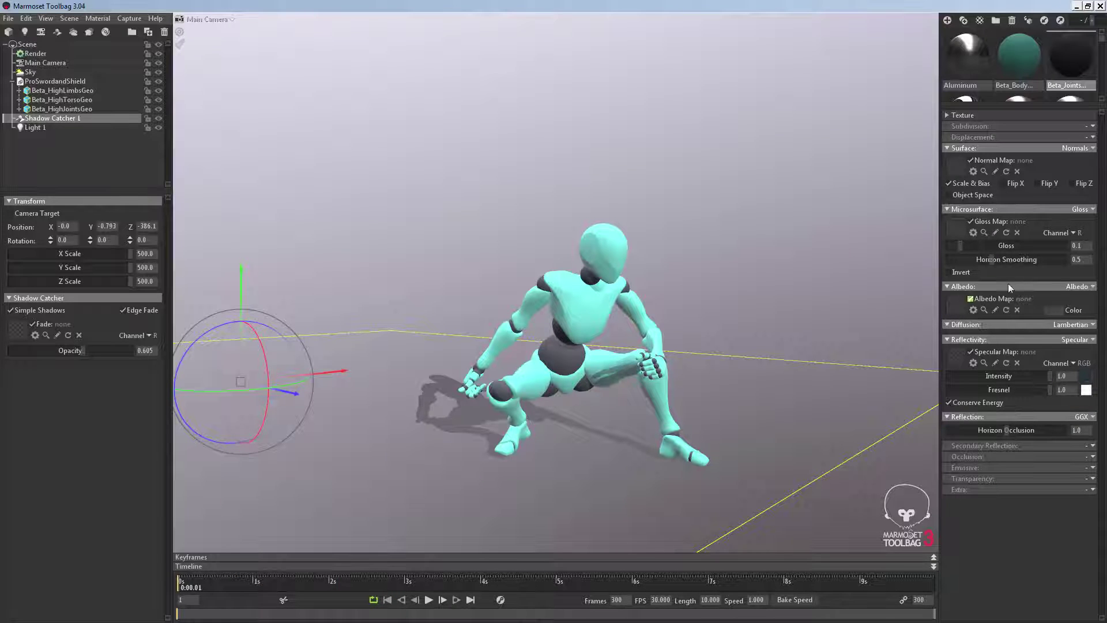
Set the Beta_Joints material's gloss to about 0.737 and its horizon smoothing to about 0.563.
left_click_drag(960, 246, 1000, 268)
scroll(706, 271, "up", 3)
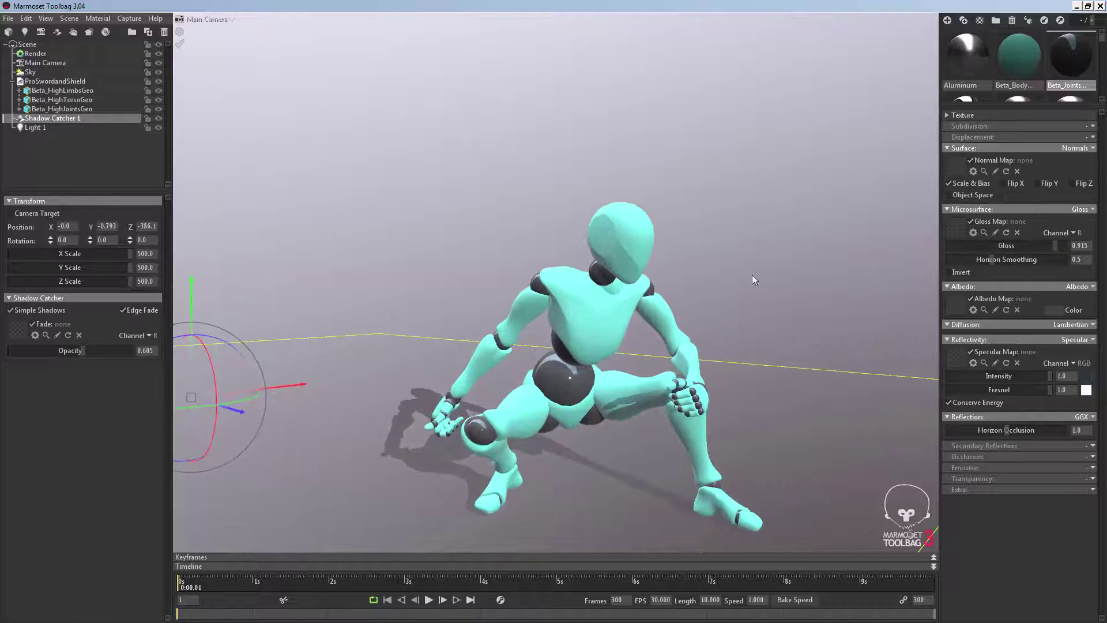
left_click(750, 270)
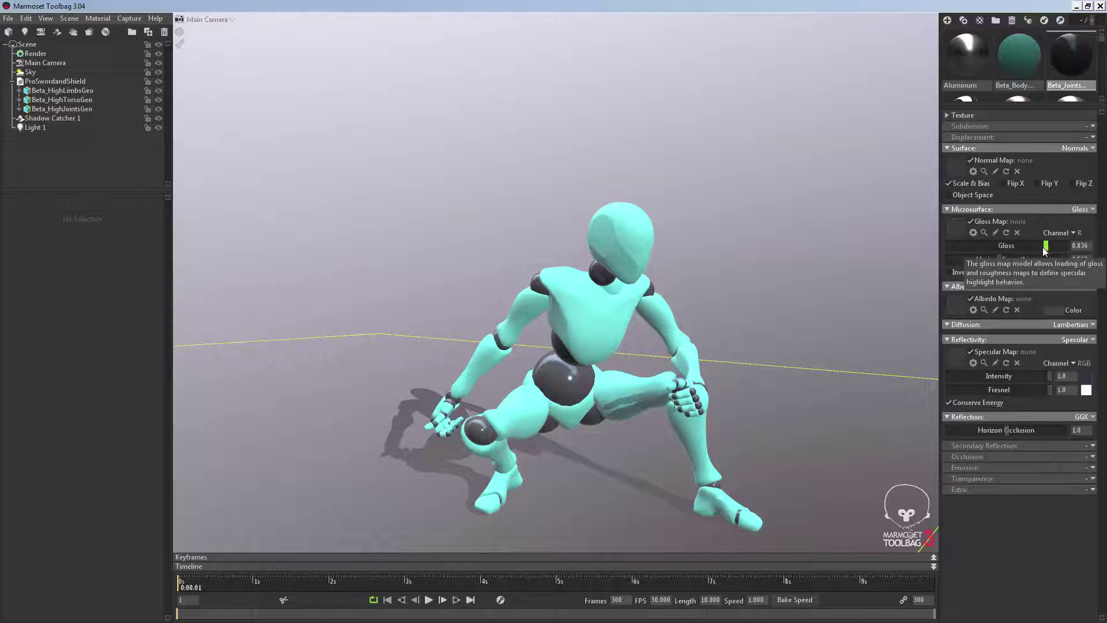
mouse_move(1046, 247)
left_mouse_down()
mouse_move(1015, 247)
mouse_move(1036, 246)
left_mouse_up()
left_click_drag(757, 265, 725, 258)
Apply the Titanium material to the figure's joints and raise its gloss to about 0.826.
left_click_drag(1042, 107, 1042, 355)
scroll(648, 302, "up", 3)
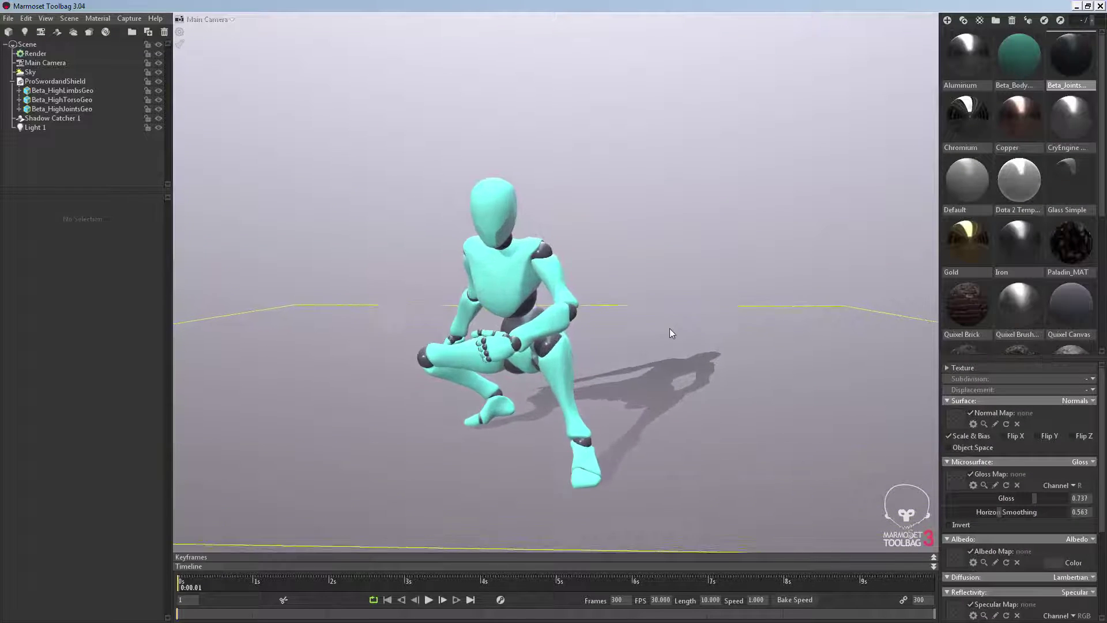
middle_click_drag(628, 245, 680, 234)
scroll(680, 234, "up", 1)
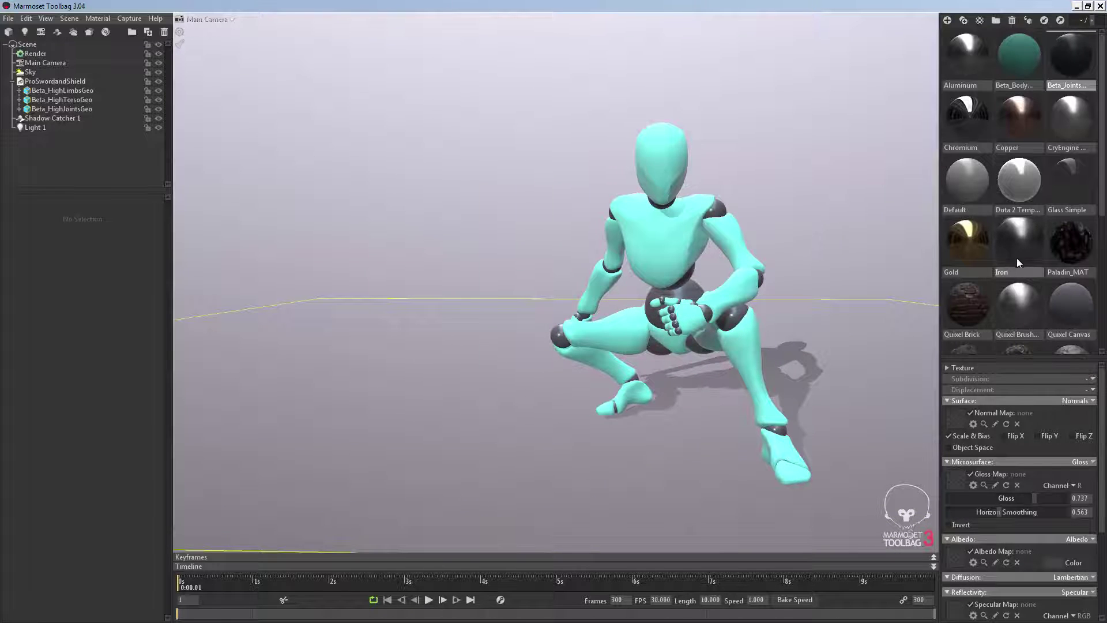
scroll(1026, 254, "down", 3)
scroll(1027, 254, "down", 5)
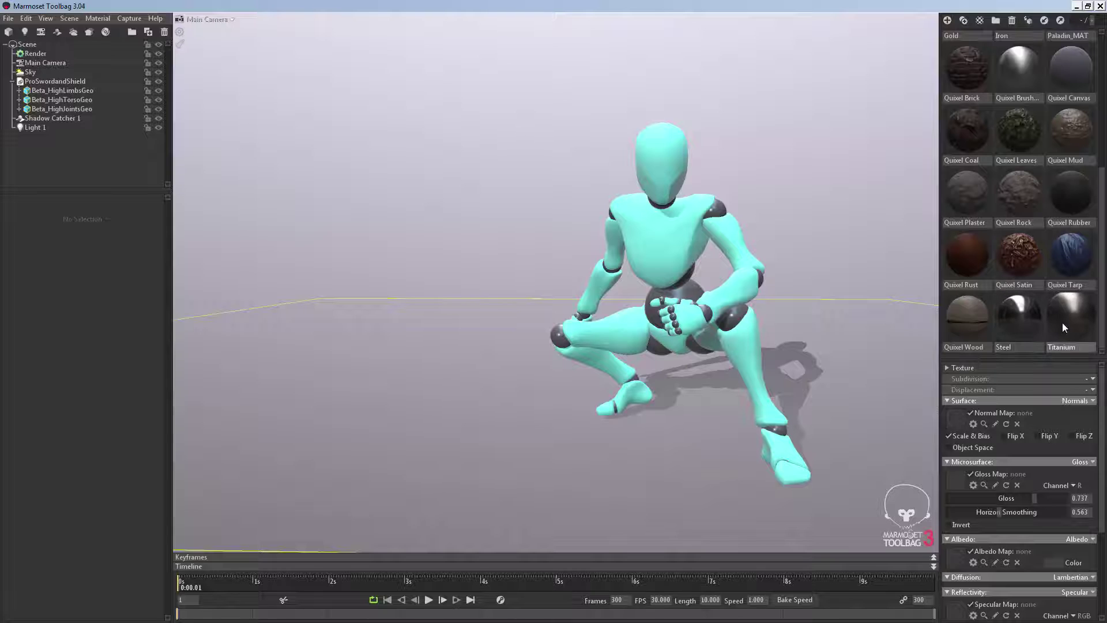
left_click_drag(1064, 321, 690, 294)
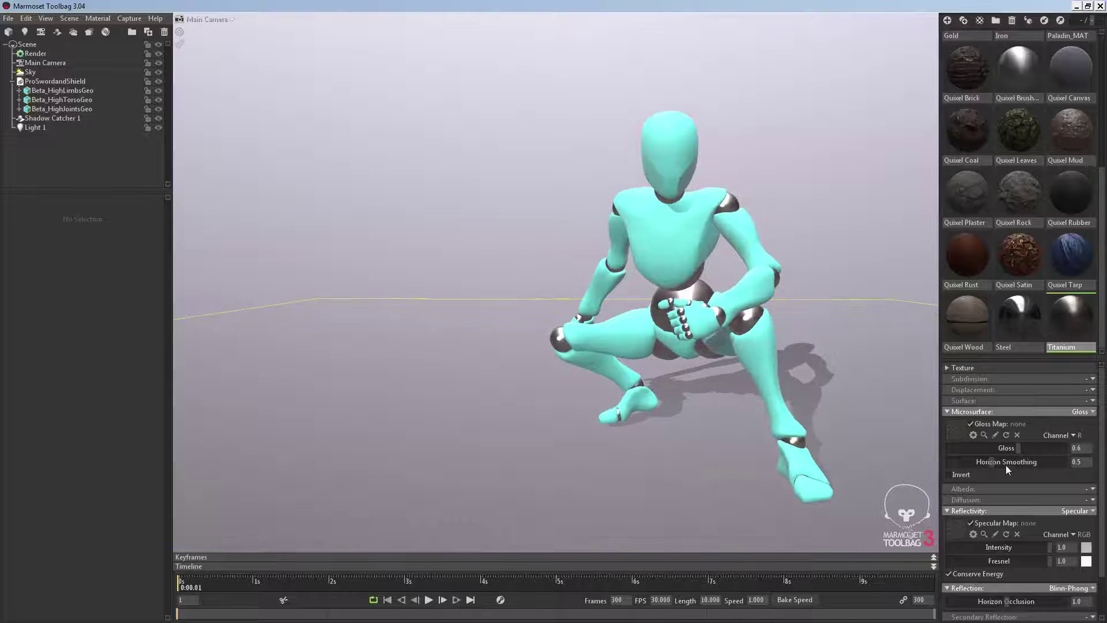
left_click_drag(1018, 448, 1045, 447)
left_click_drag(921, 366, 495, 225)
Try the Dota 2 template material on the head and torso, reducing its self-illumination to about 0.362 and lowering its specular exponent.
scroll(1039, 221, "up", 2)
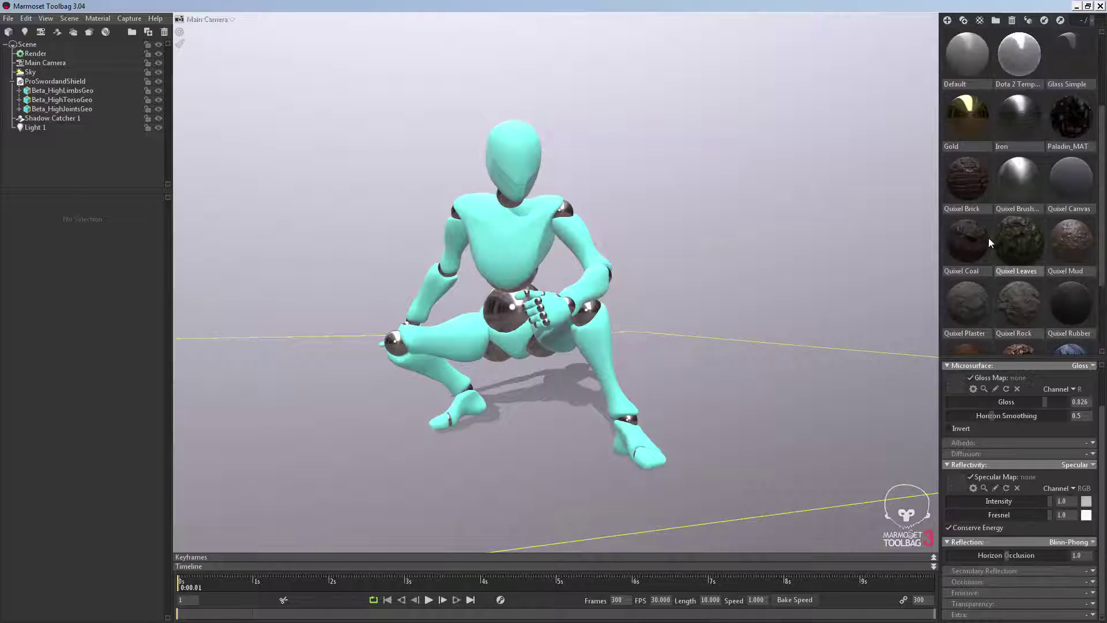
scroll(1012, 197, "up", 3)
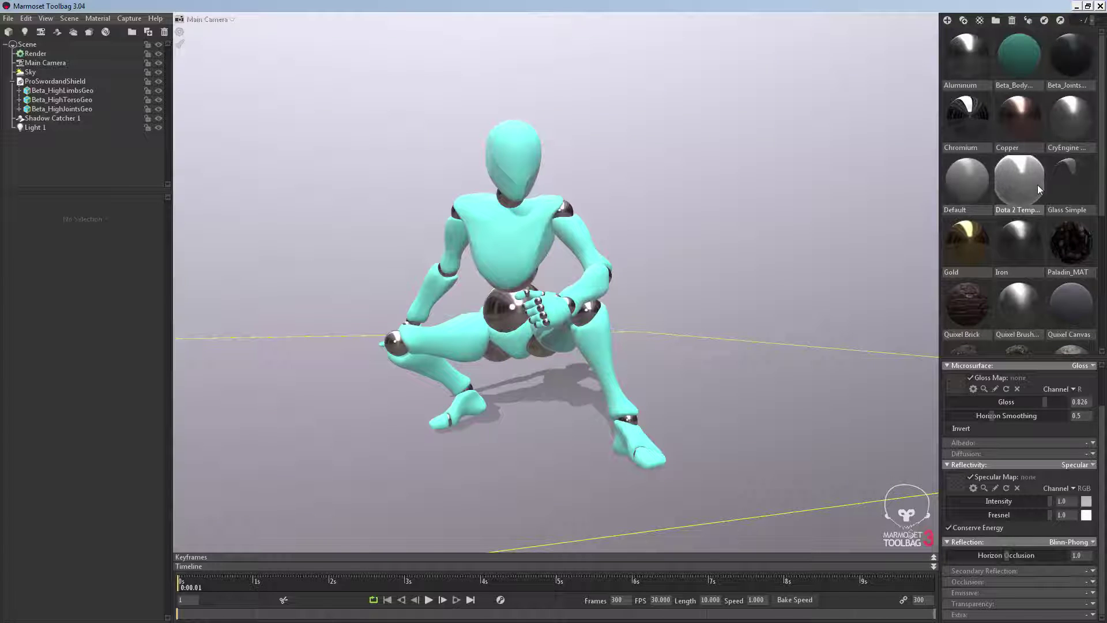
left_click_drag(1020, 178, 513, 149)
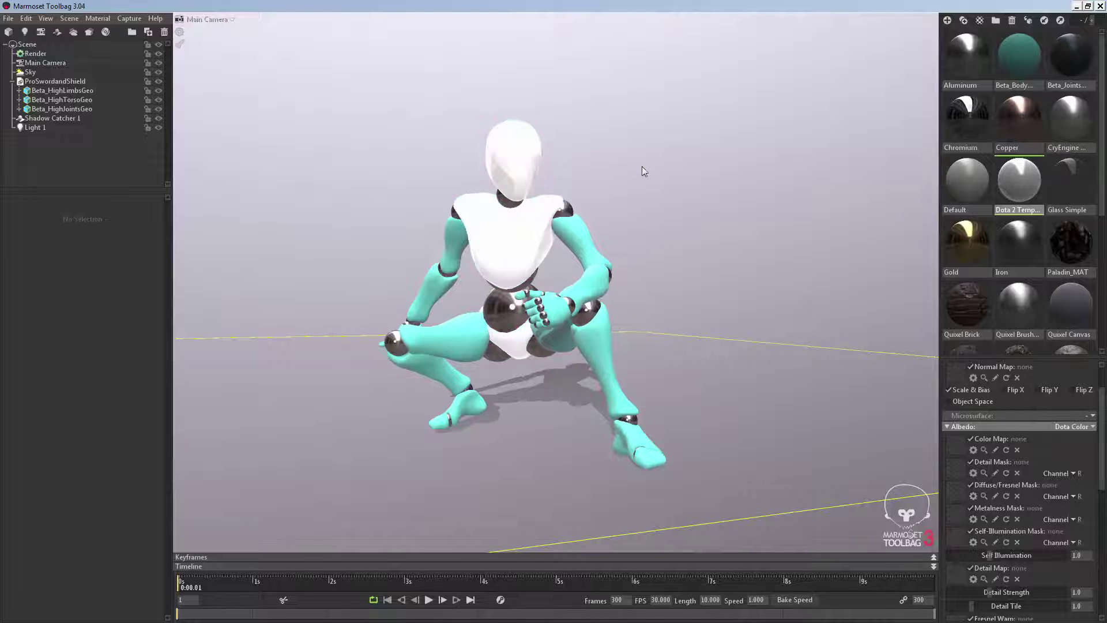
scroll(1013, 460, "down", 3)
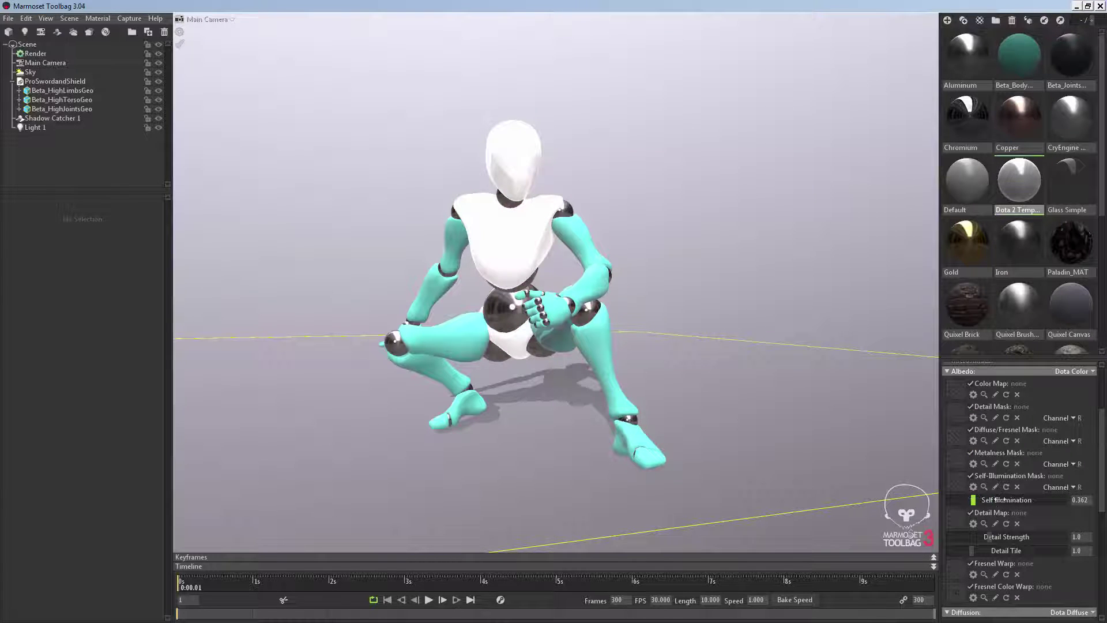
scroll(1019, 503, "down", 10)
scroll(1032, 509, "down", 1)
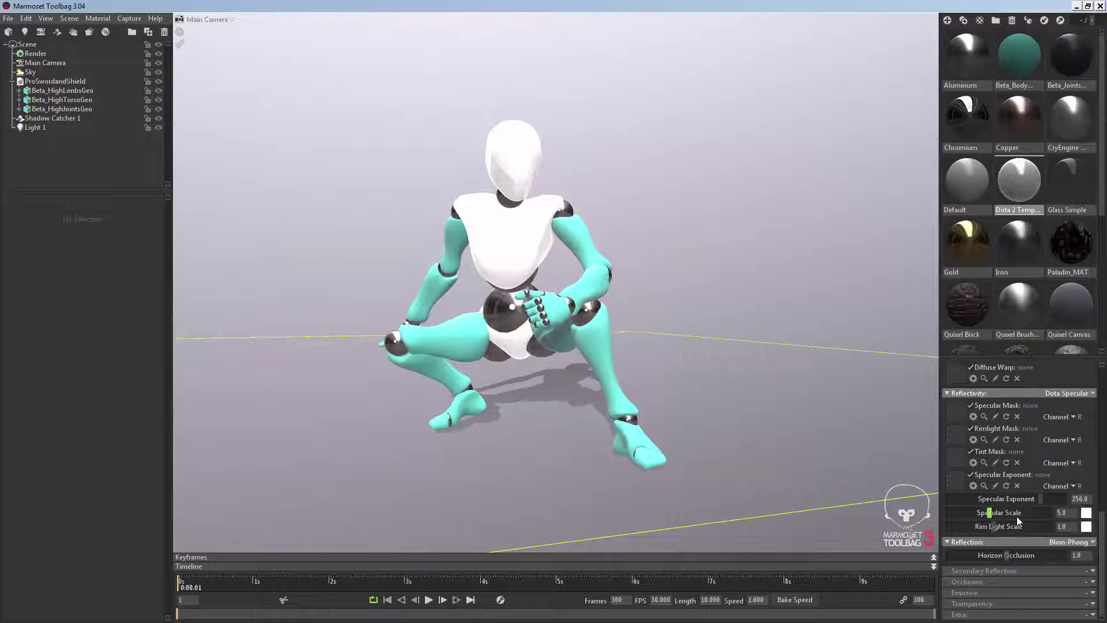
left_click_drag(1042, 506, 1013, 499)
Apply the Quixel brushed metal material to the head and torso and lower its specular intensity to about 0.128.
mouse_move(1022, 305)
left_mouse_down()
mouse_move(420, 108)
mouse_move(519, 139)
left_mouse_up()
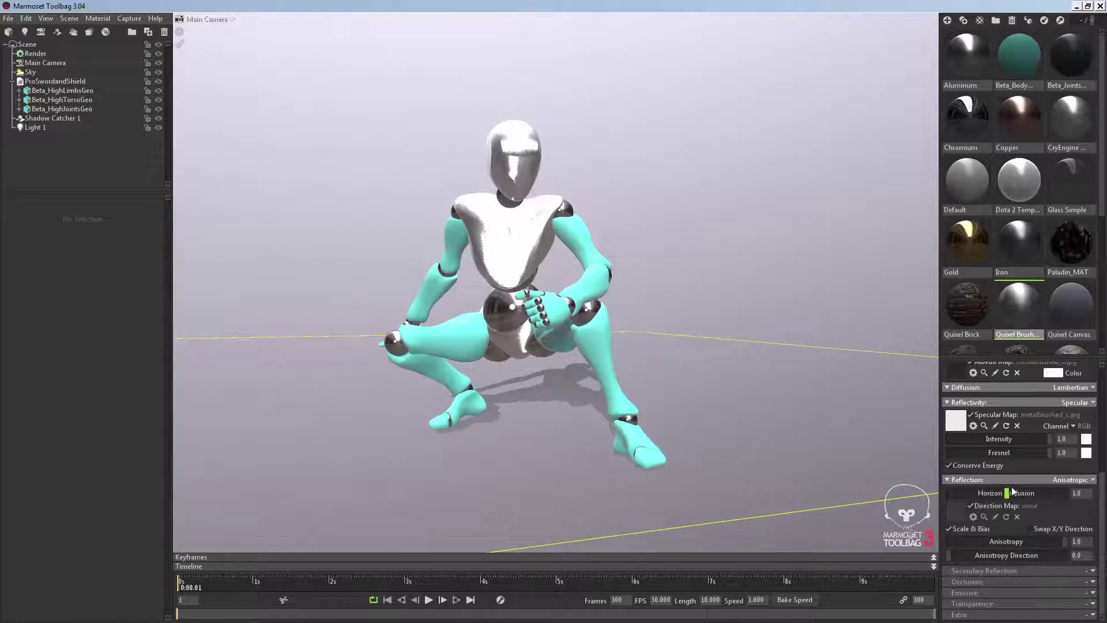
left_click_drag(1044, 440, 983, 439)
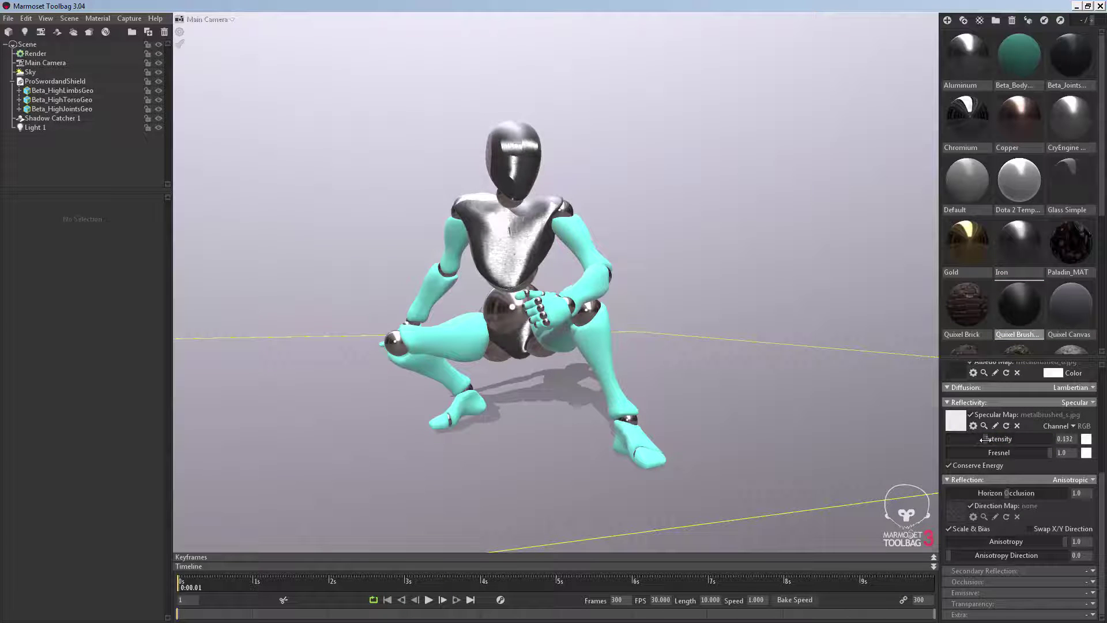
left_click_drag(691, 416, 747, 414)
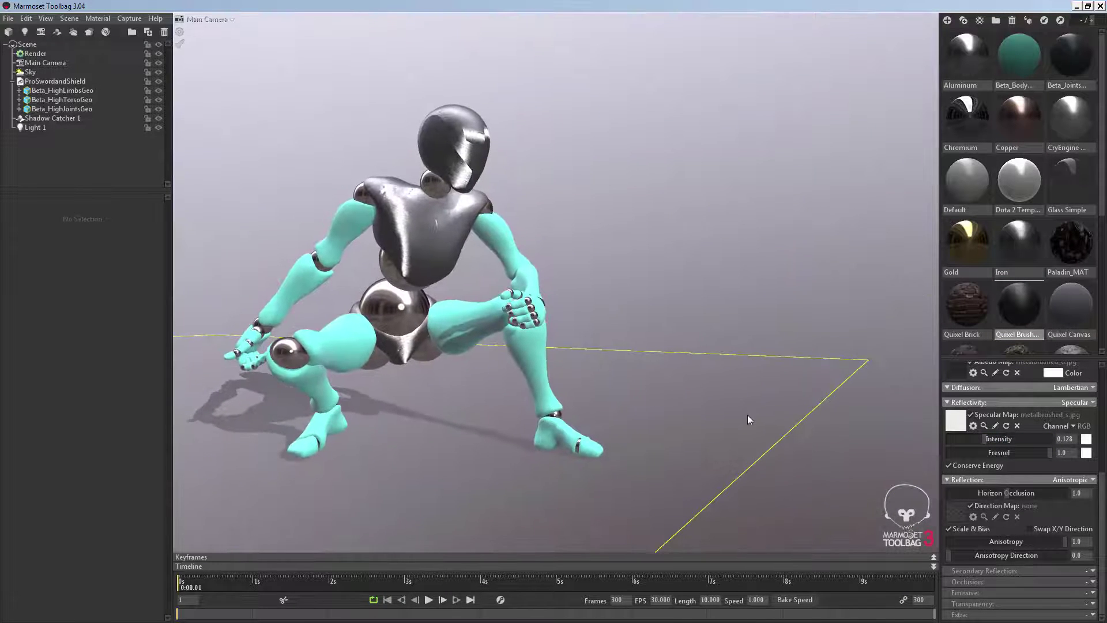
Set the brushed metal's Fresnel to about 0.891 and its anisotropy to about 0.905 with a direction of about 140.7.
left_click_drag(1047, 453, 1043, 454)
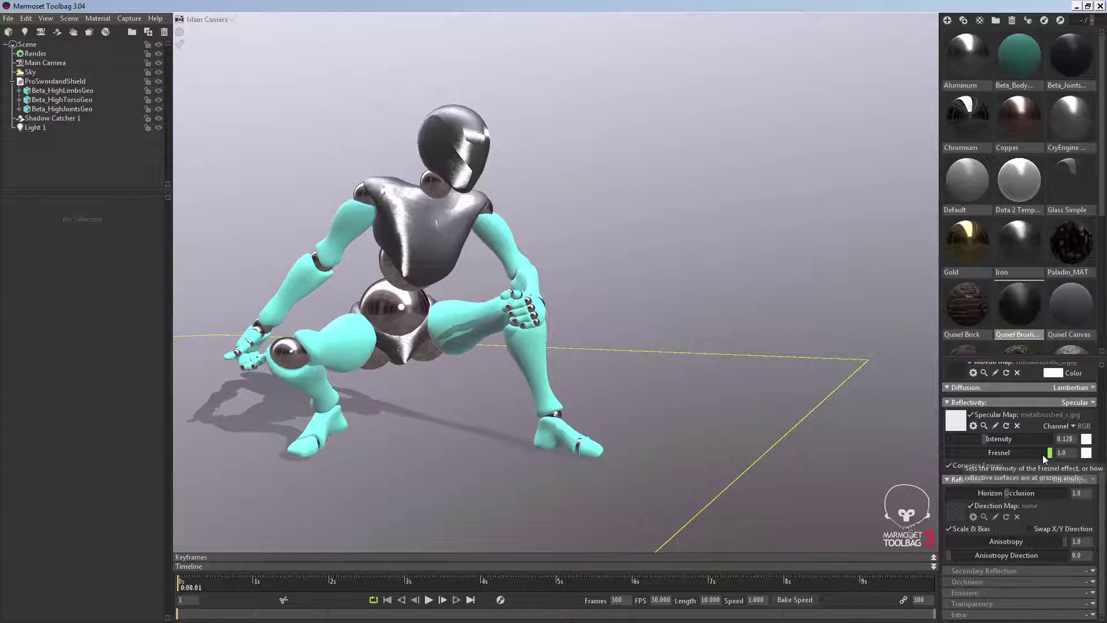
left_click_drag(948, 556, 993, 559)
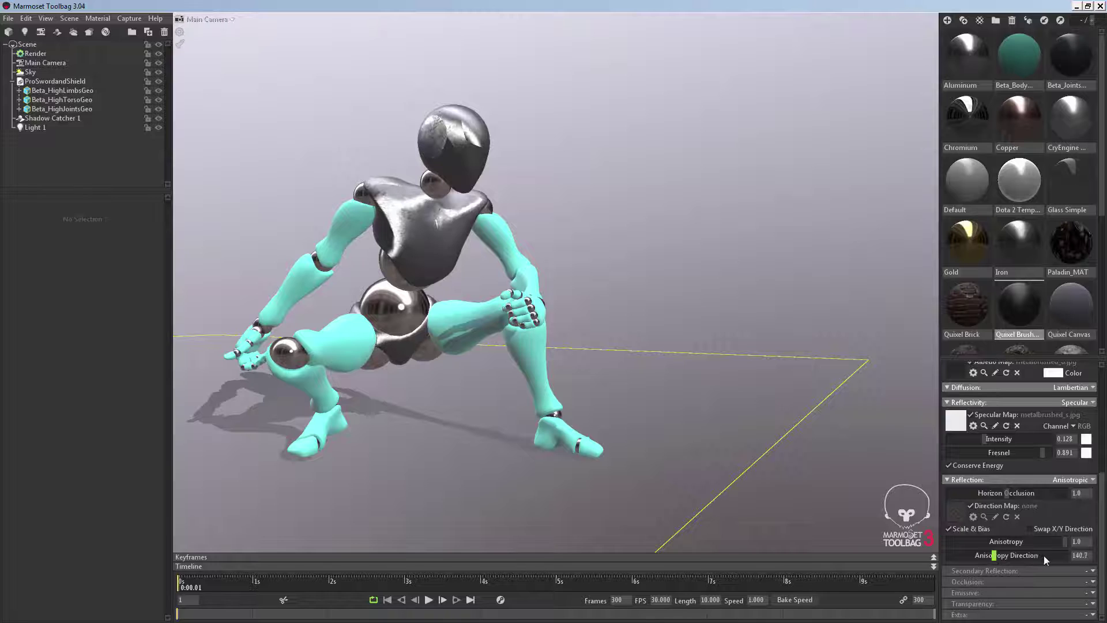
left_click_drag(1065, 541, 1004, 541)
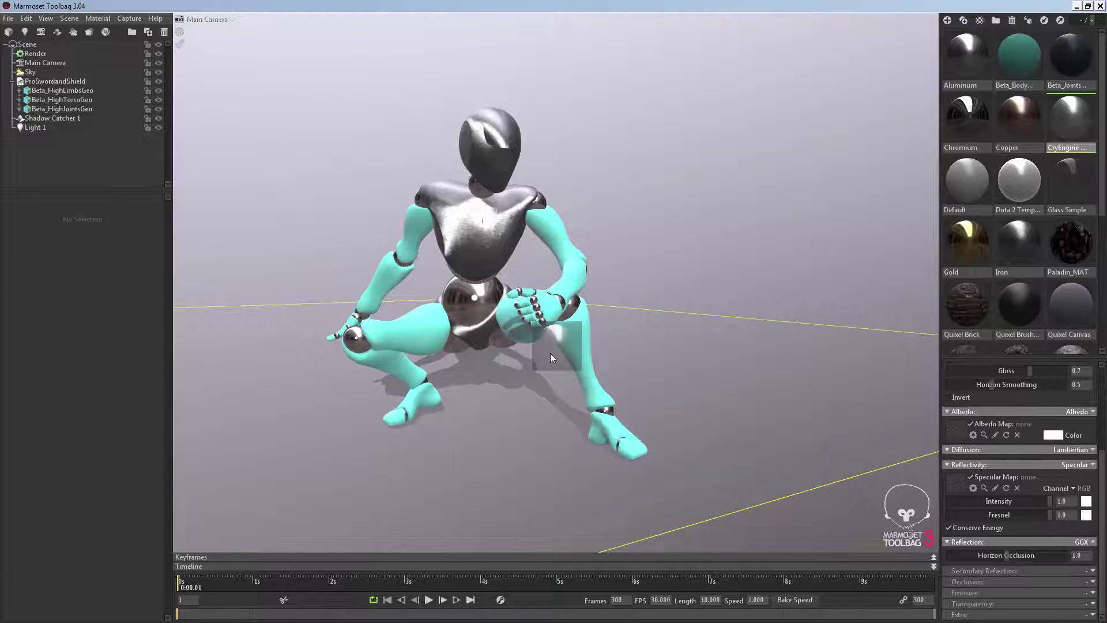
Apply the CryEngine material to the limbs with a red albedo, Fresnel about 0.991, gloss about 0.717 and horizon smoothing about 0.457.
left_click_drag(550, 353, 559, 354)
left_click_drag(559, 354, 561, 354)
mouse_move(1048, 501)
left_mouse_down()
mouse_move(998, 500)
mouse_move(1057, 497)
left_mouse_up()
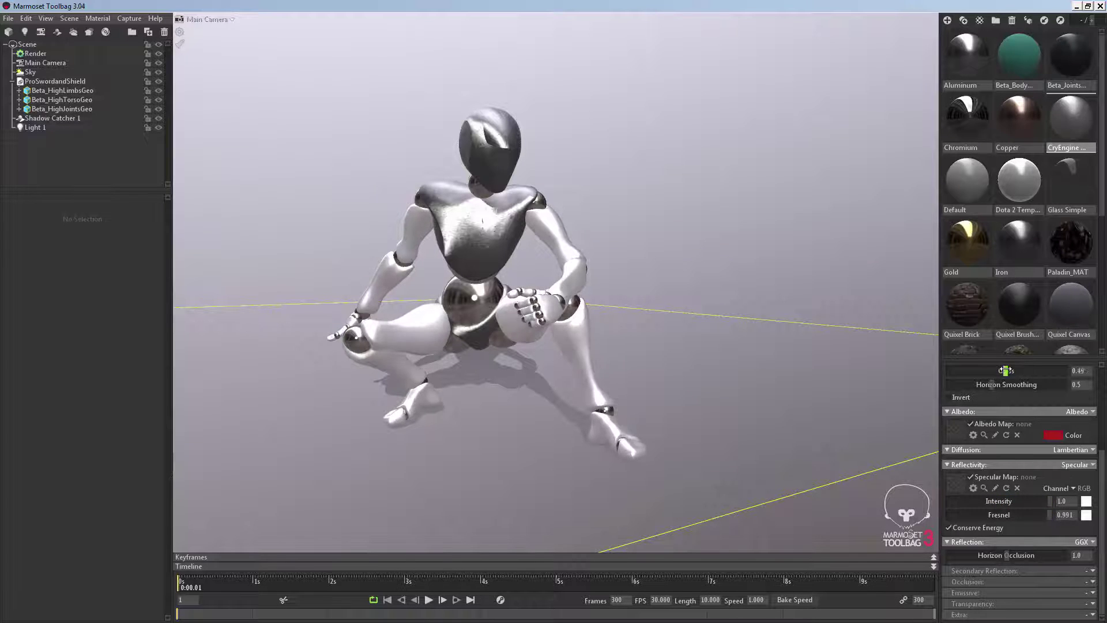
mouse_move(1029, 371)
left_mouse_down()
mouse_move(1066, 372)
mouse_move(979, 386)
mouse_move(1061, 371)
mouse_move(1032, 371)
left_mouse_up()
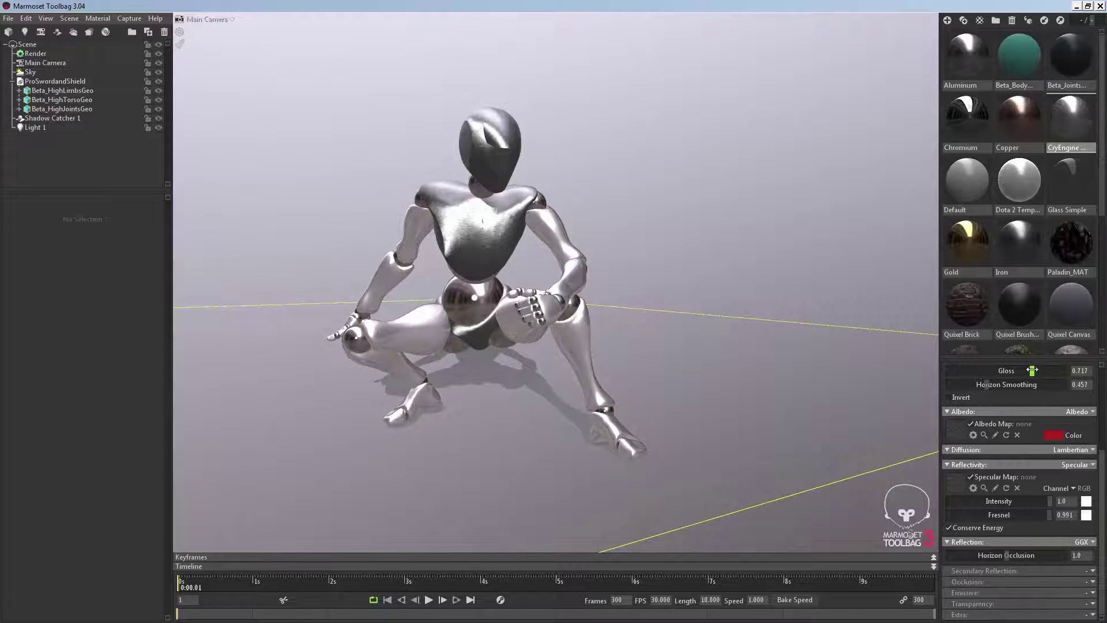
Select the torso mesh and lower its brushed metal's specular intensity to about 0.051.
left_click_drag(613, 442, 656, 452)
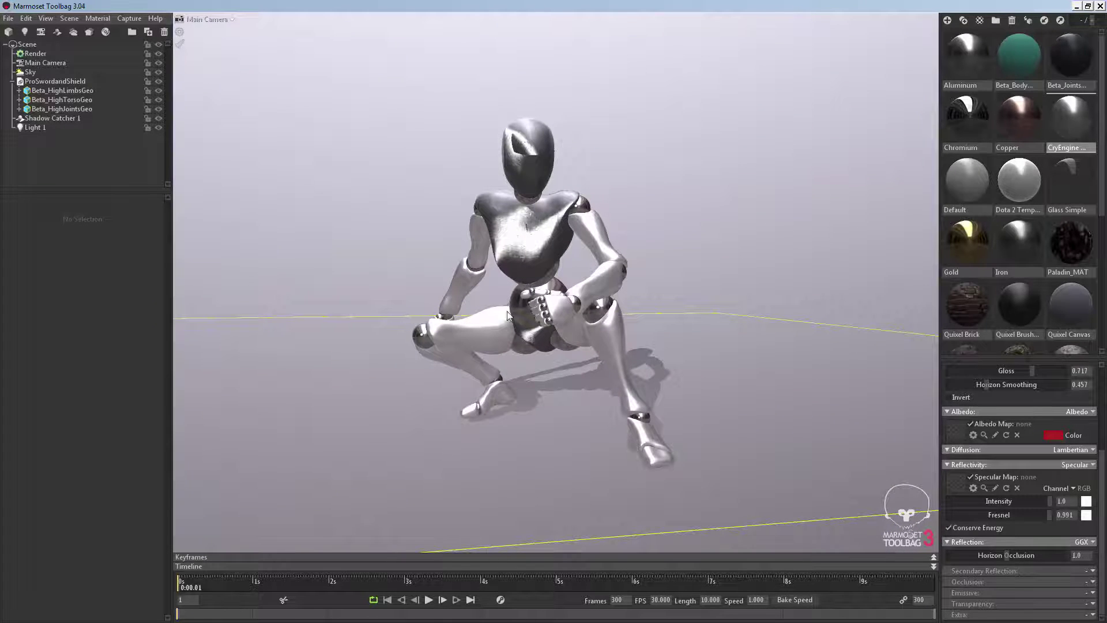
left_click(540, 122)
left_click(707, 146)
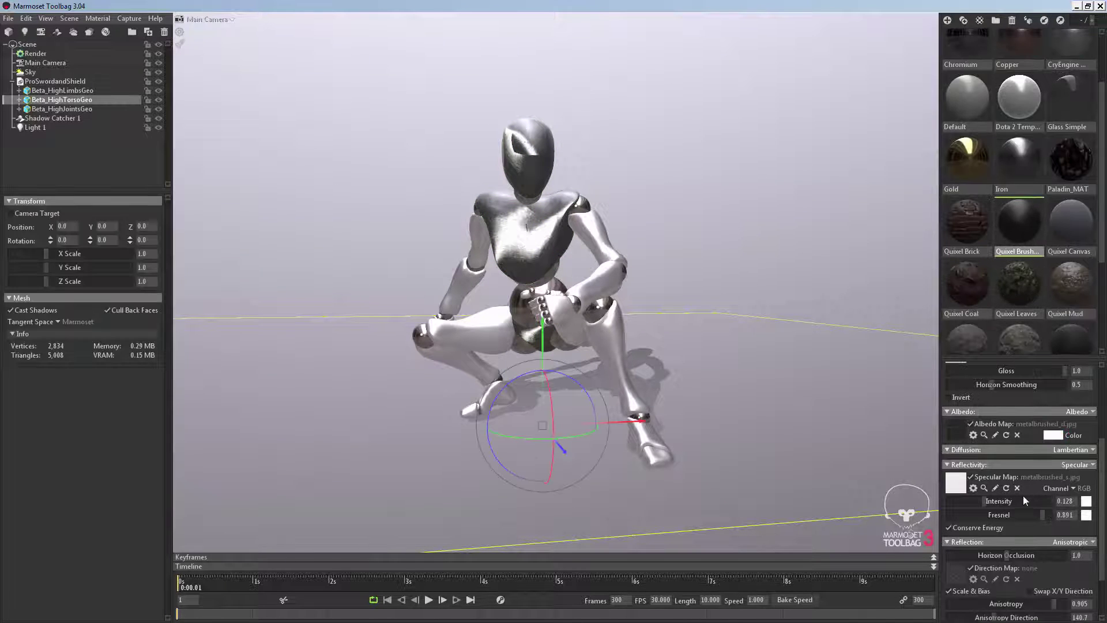
left_click_drag(985, 505, 972, 501)
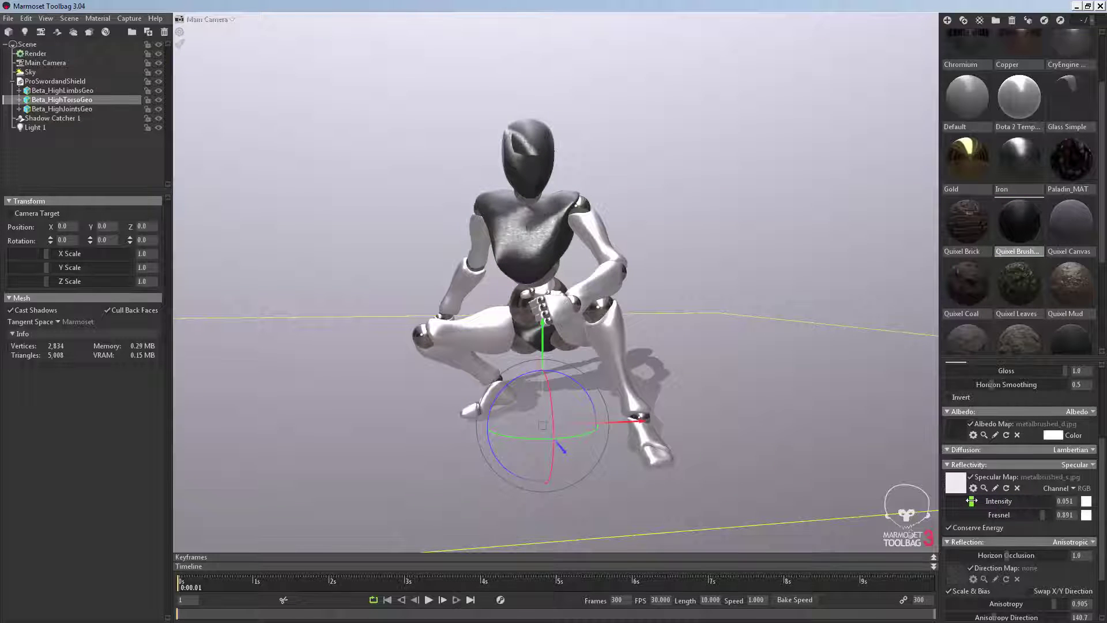
Tint the brushed metal's specular color teal, about #16aec2, for the head and torso.
left_click(1085, 504)
mouse_move(288, 521)
left_mouse_down()
mouse_move(314, 530)
mouse_move(217, 479)
mouse_move(258, 507)
left_mouse_up()
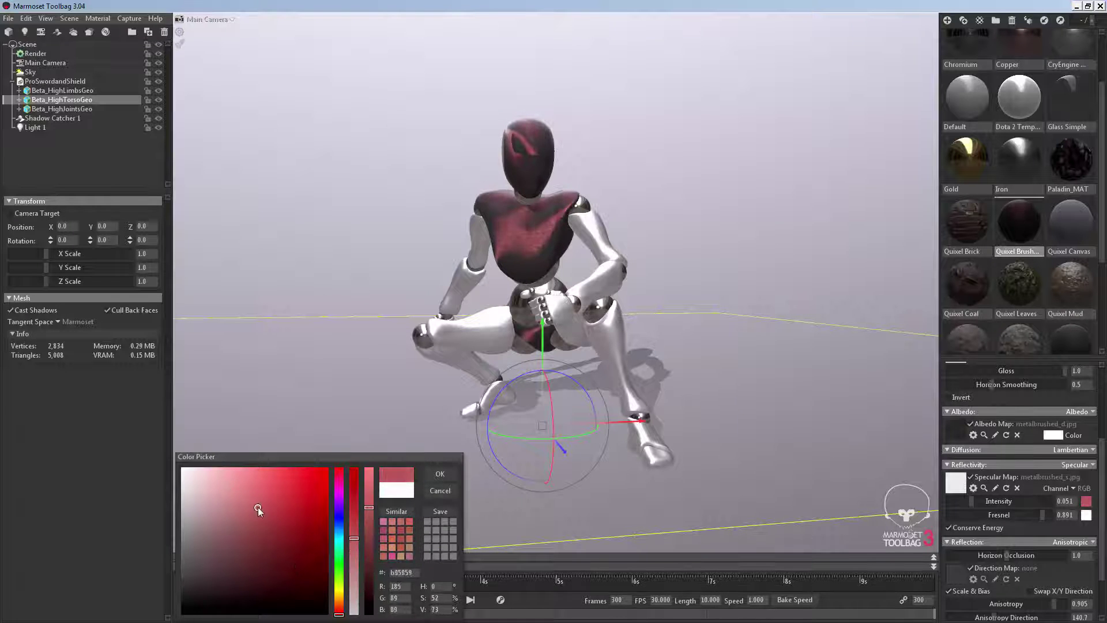
mouse_move(338, 536)
left_mouse_down()
mouse_move(321, 520)
mouse_move(341, 539)
left_mouse_up()
left_click_drag(301, 507, 316, 505)
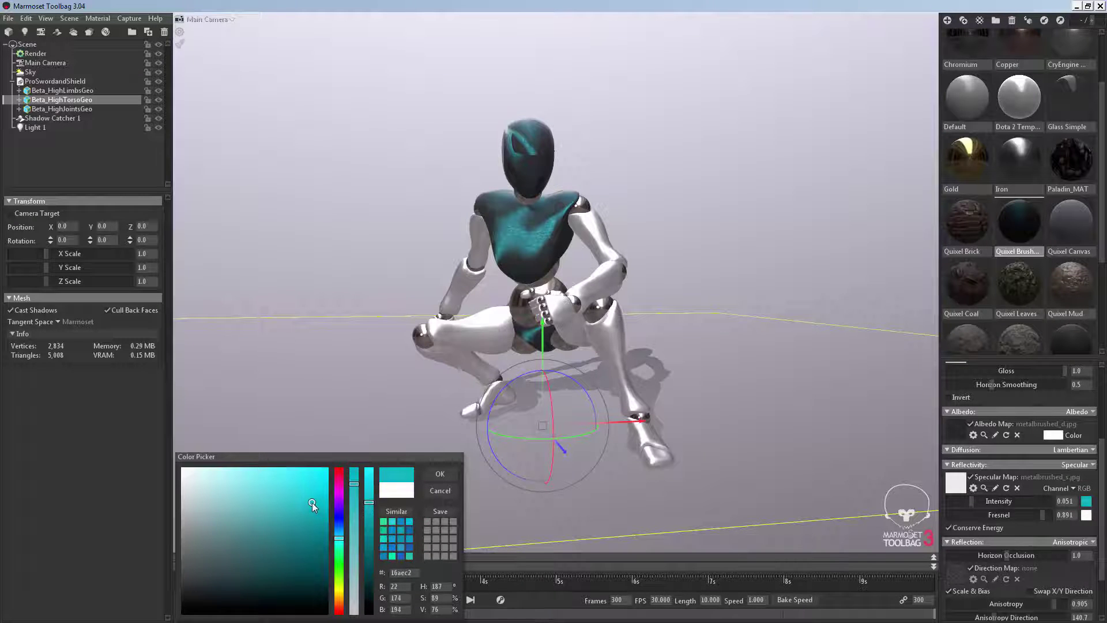
left_click(440, 474)
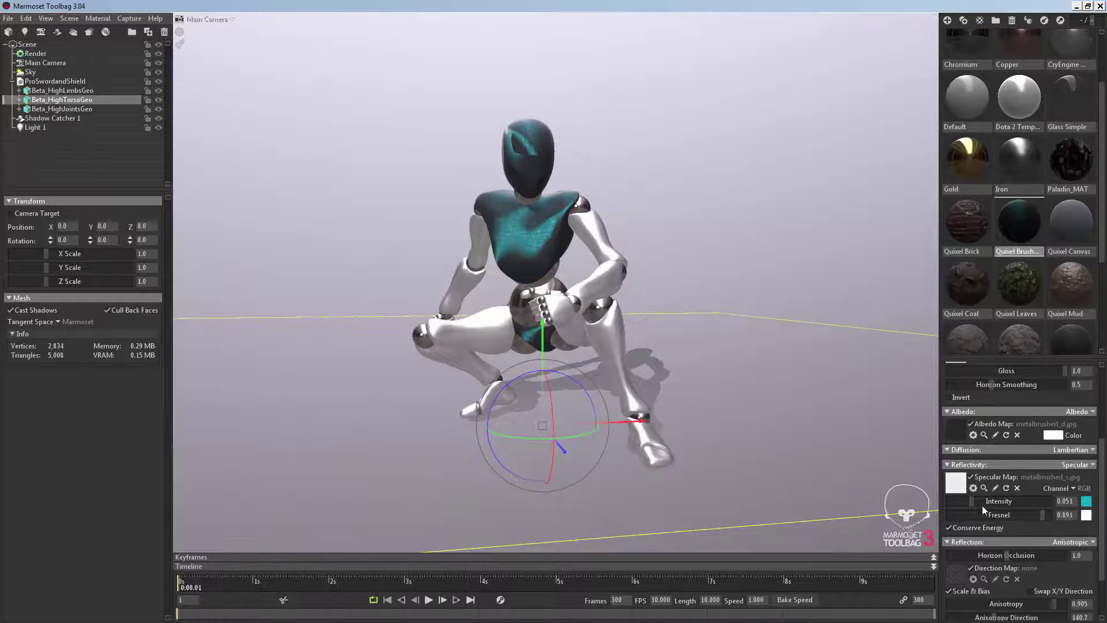
Raise the teal brushed metal's specular intensity to about 0.206 and check it on the character.
left_click_drag(974, 503, 997, 504)
left_click_drag(663, 254, 648, 237)
scroll(694, 338, "down", 2)
left_click_drag(694, 337, 729, 337)
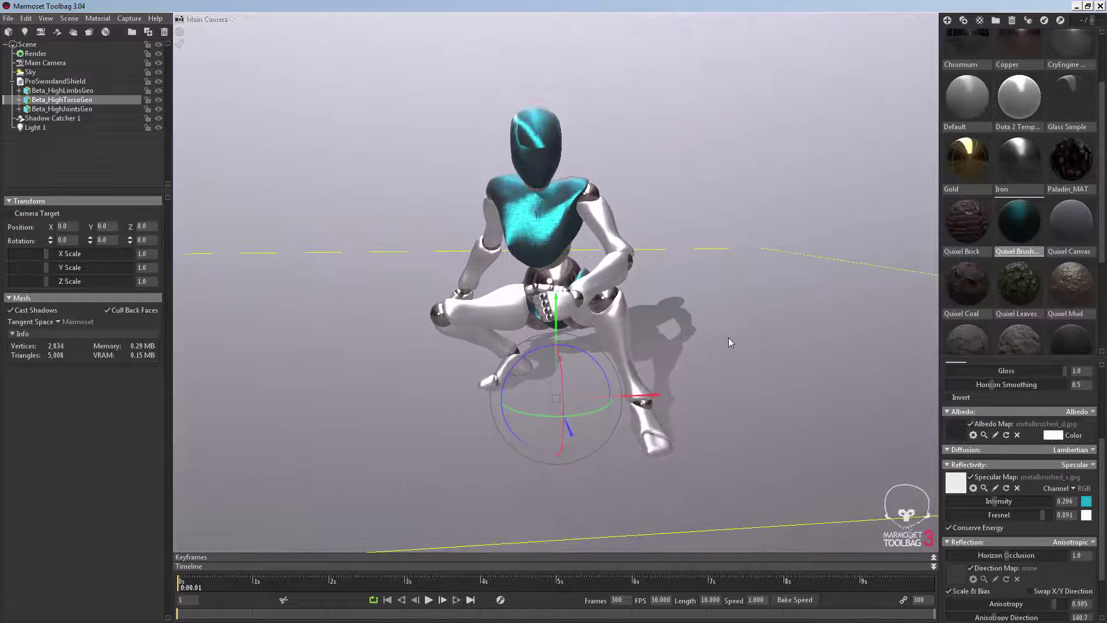
Start a Marmoset Viewer export with the title SWORD AND SHIELD PRO and fill in the author's name.
left_click(27, 19)
mouse_move(79, 112)
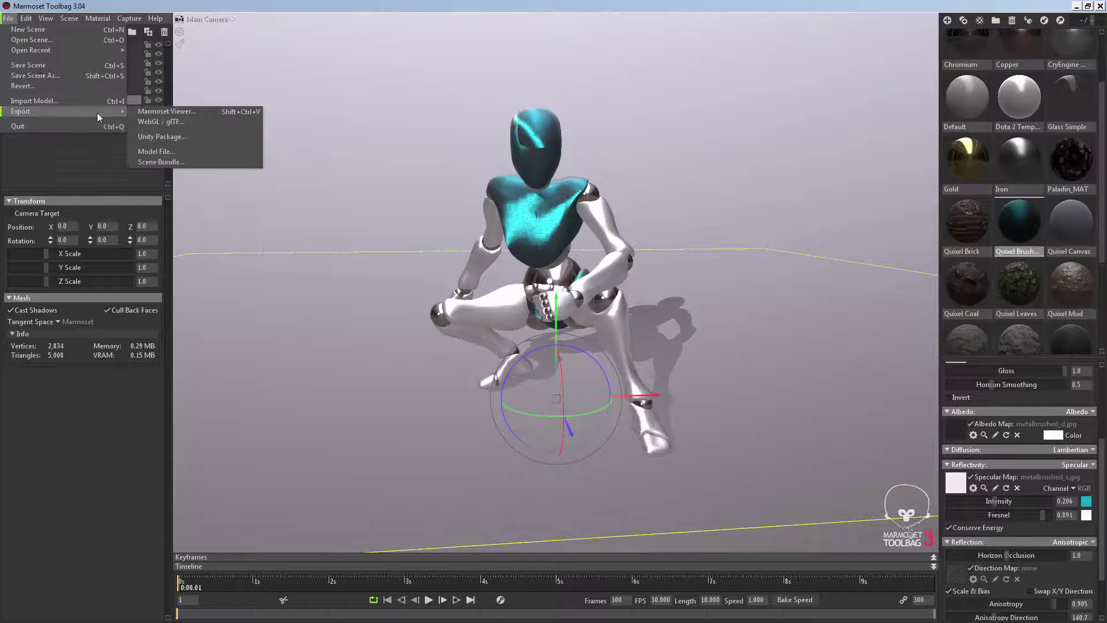
left_click(188, 113)
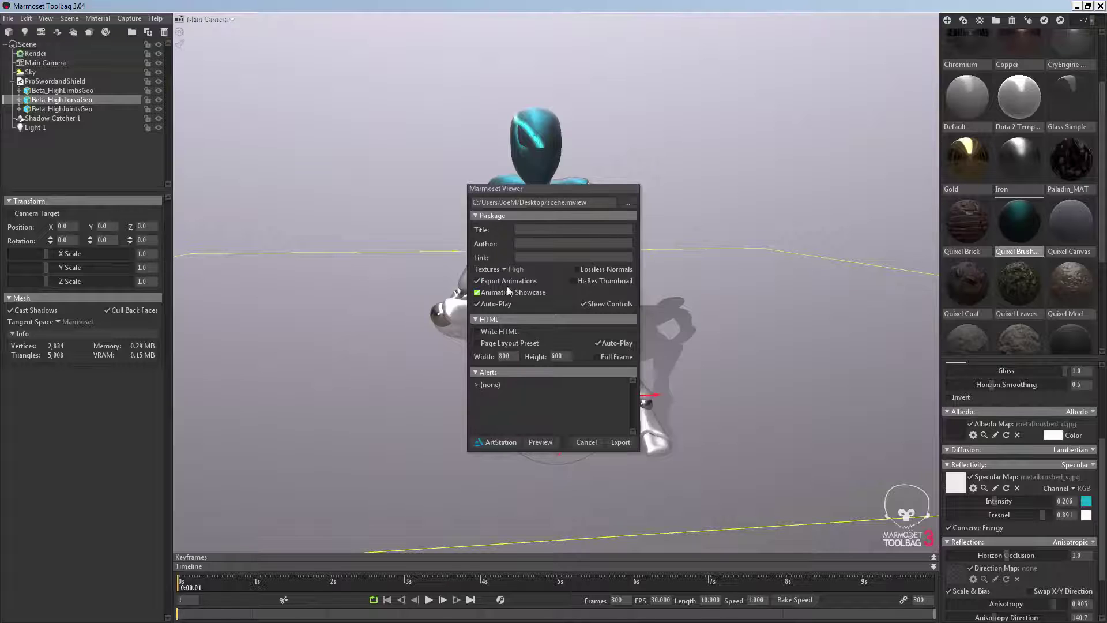
left_click(554, 234)
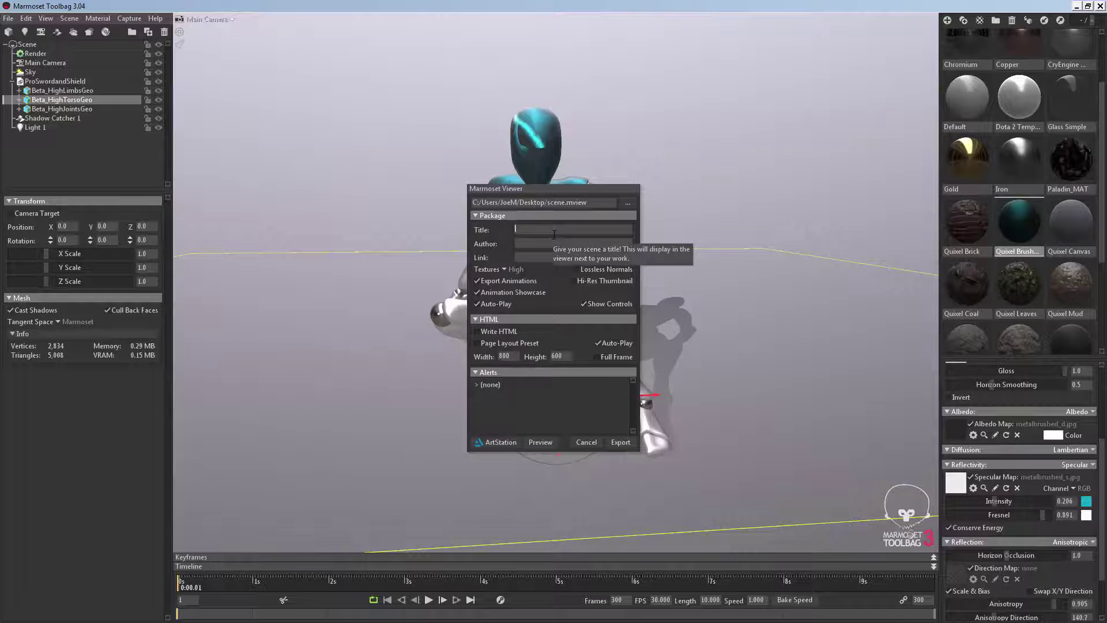
type("SWORD AND SHIELD PRO")
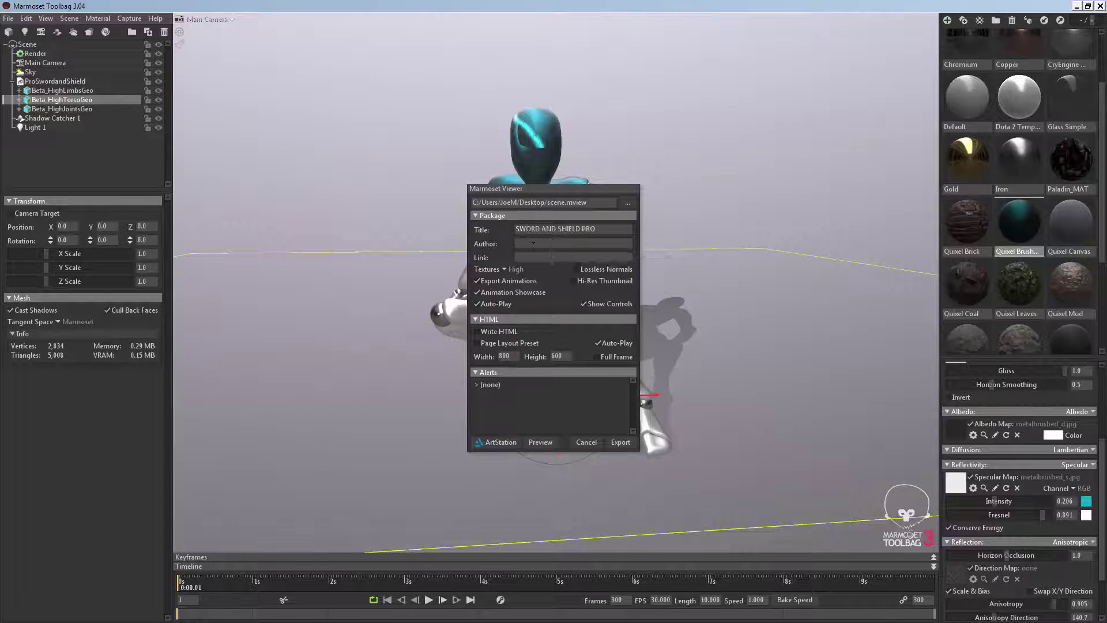
left_click(532, 244)
type("JOE MC")
type("PEEK")
Preview the viewer scene full size and play the sword_and_shield_run animation.
left_click(540, 442)
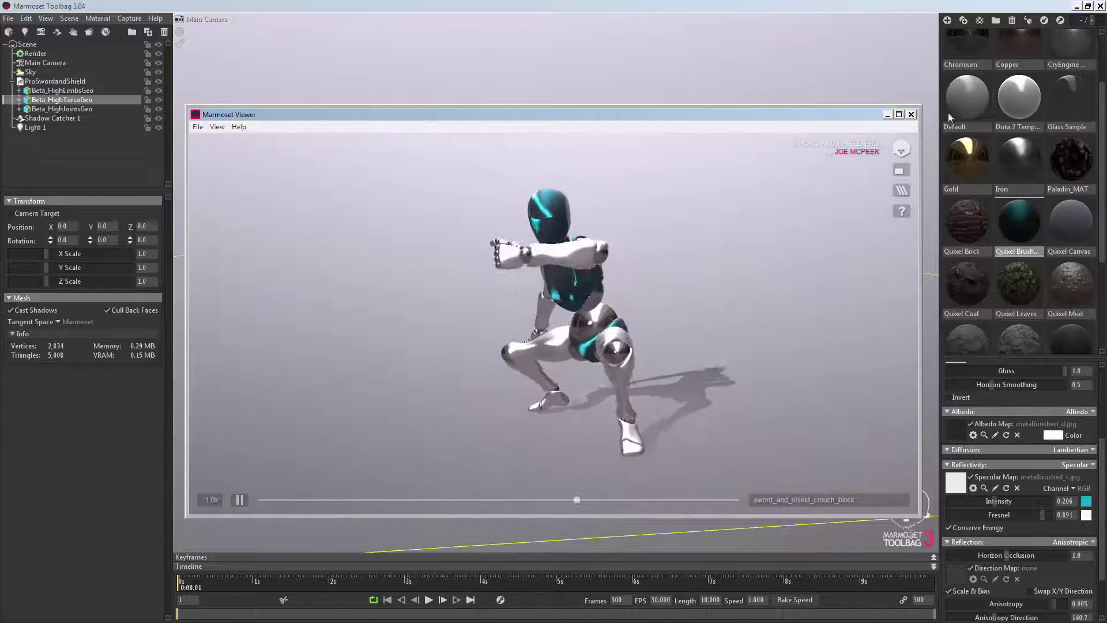
left_click(898, 115)
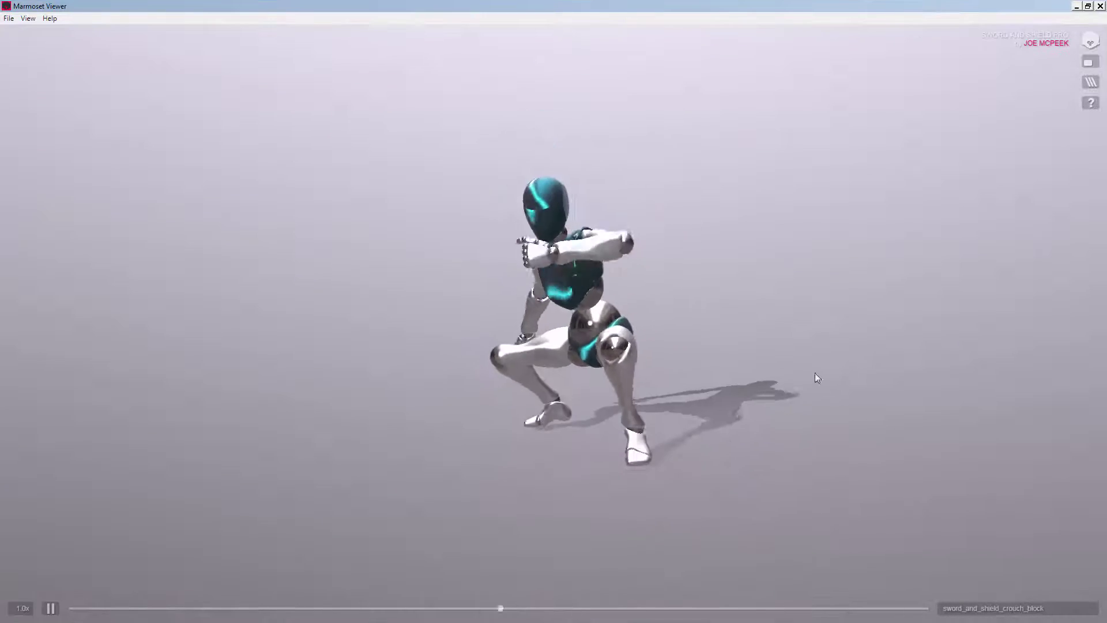
left_click_drag(734, 365, 859, 343)
left_click(998, 607)
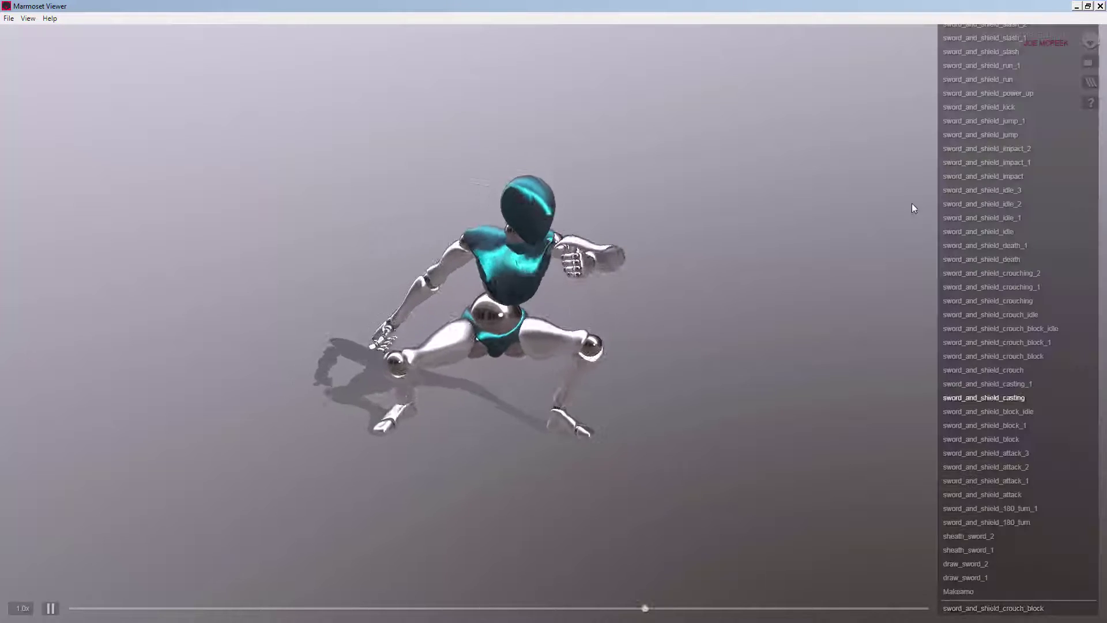
left_click(977, 94)
left_click_drag(800, 183, 770, 217)
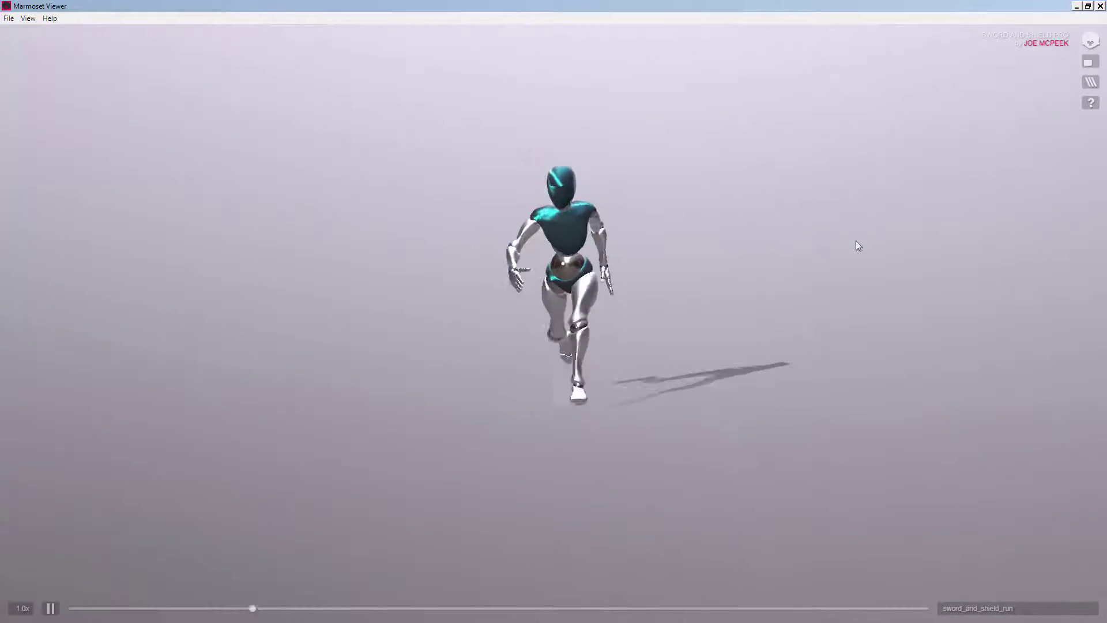
Play the sword_and_shield_attack_3 animation in the preview and inspect the character from several angles.
left_click(956, 608)
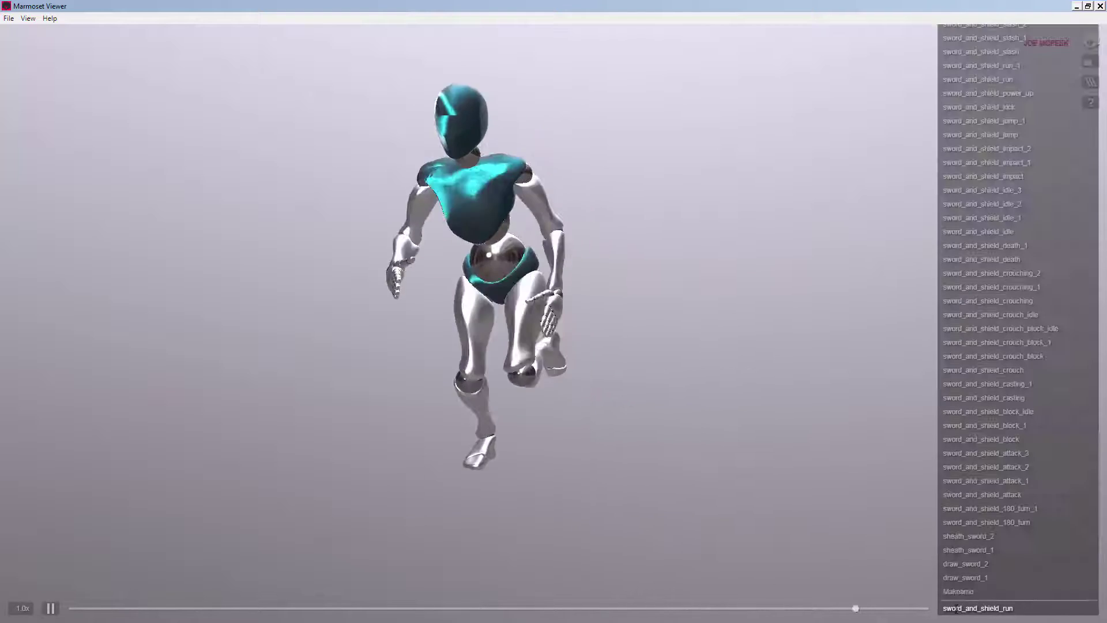
left_click(986, 453)
left_click_drag(784, 441, 821, 438)
scroll(818, 439, "up", 3)
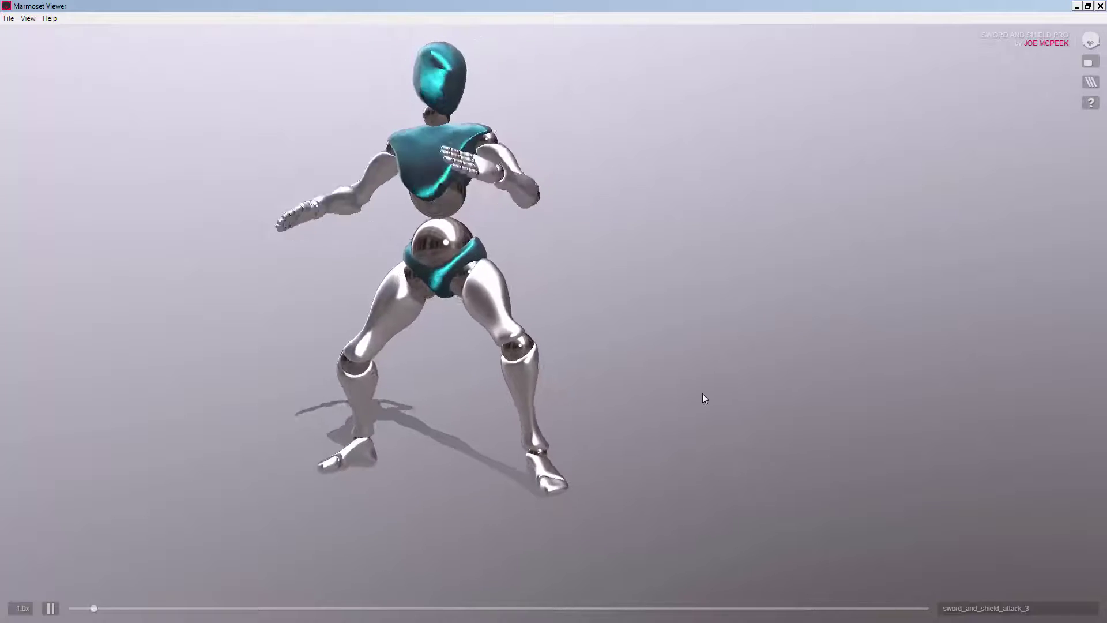
middle_click_drag(702, 393, 814, 463)
left_click_drag(814, 463, 776, 472)
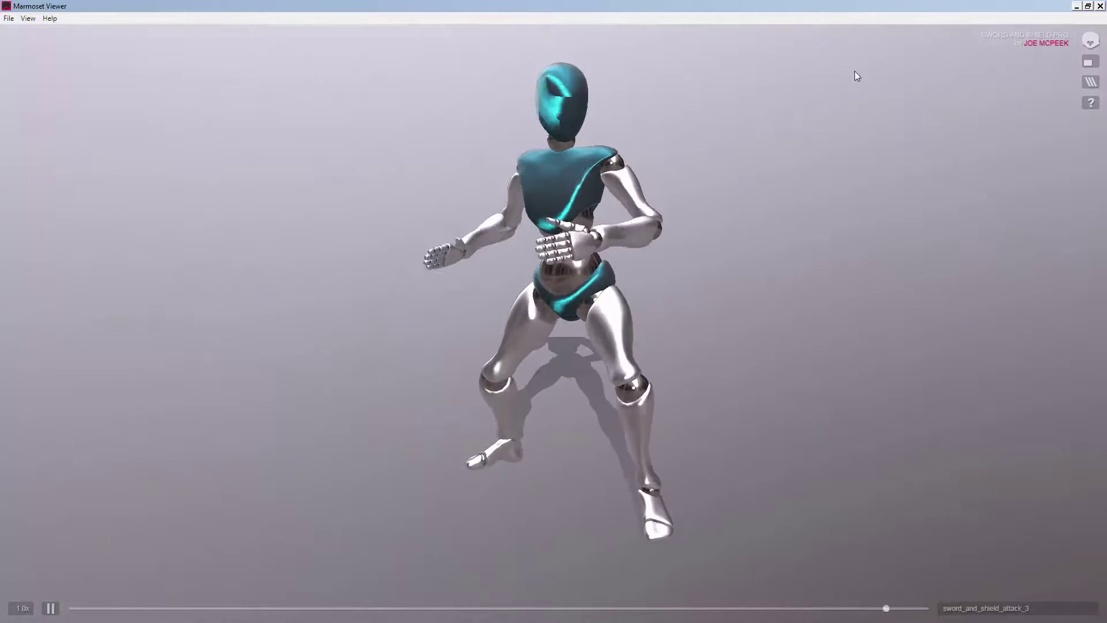
left_click_drag(831, 144, 769, 144)
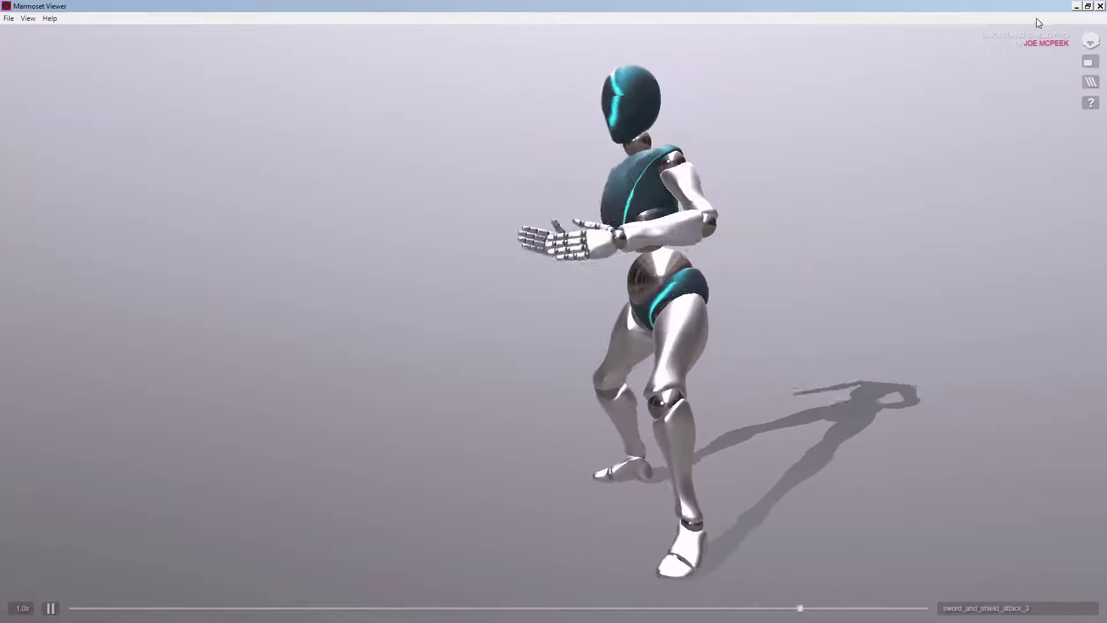
Close the viewer preview and start publishing the scene to ArtStation.
left_click(1100, 6)
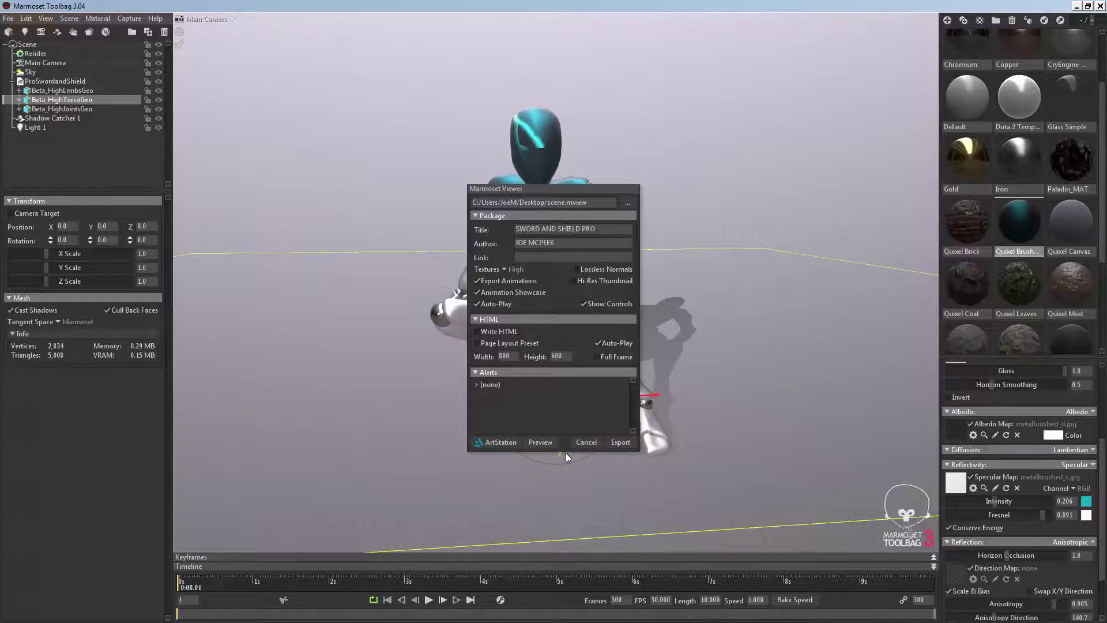
left_click(489, 442)
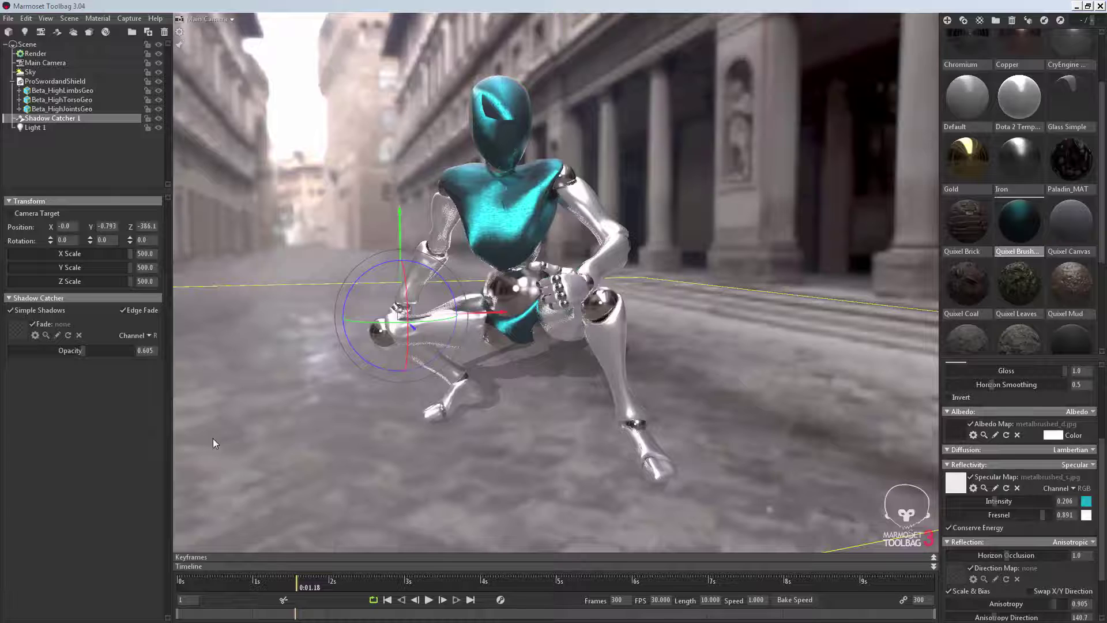
Slightly raise the ambient occlusion strength in the render settings and check the character's shading.
left_click_drag(396, 423, 380, 407)
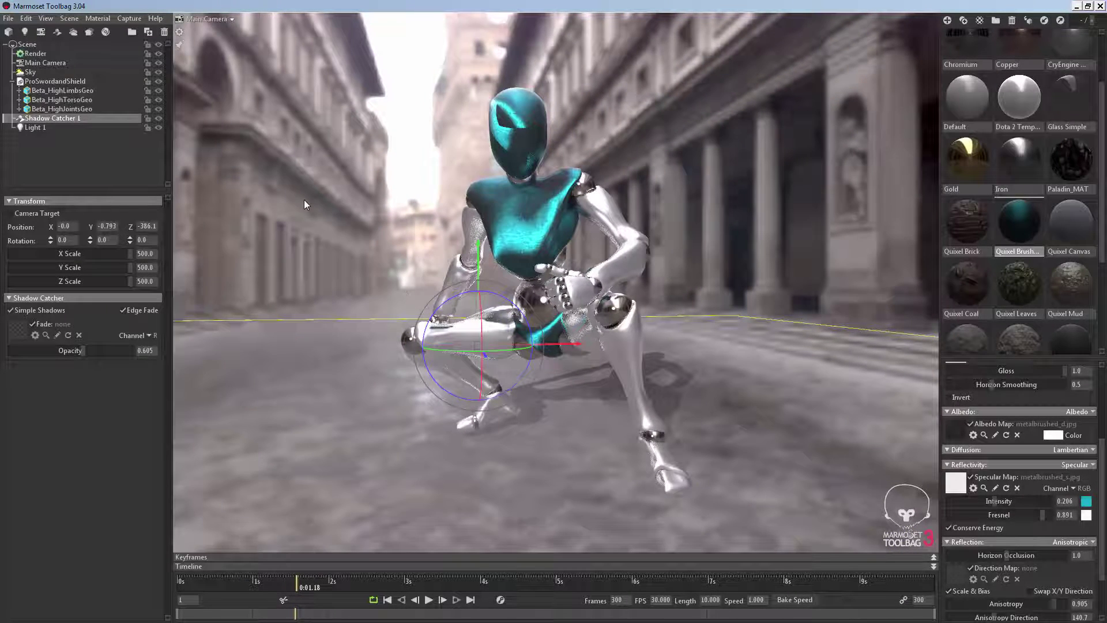
left_click_drag(347, 216, 371, 220)
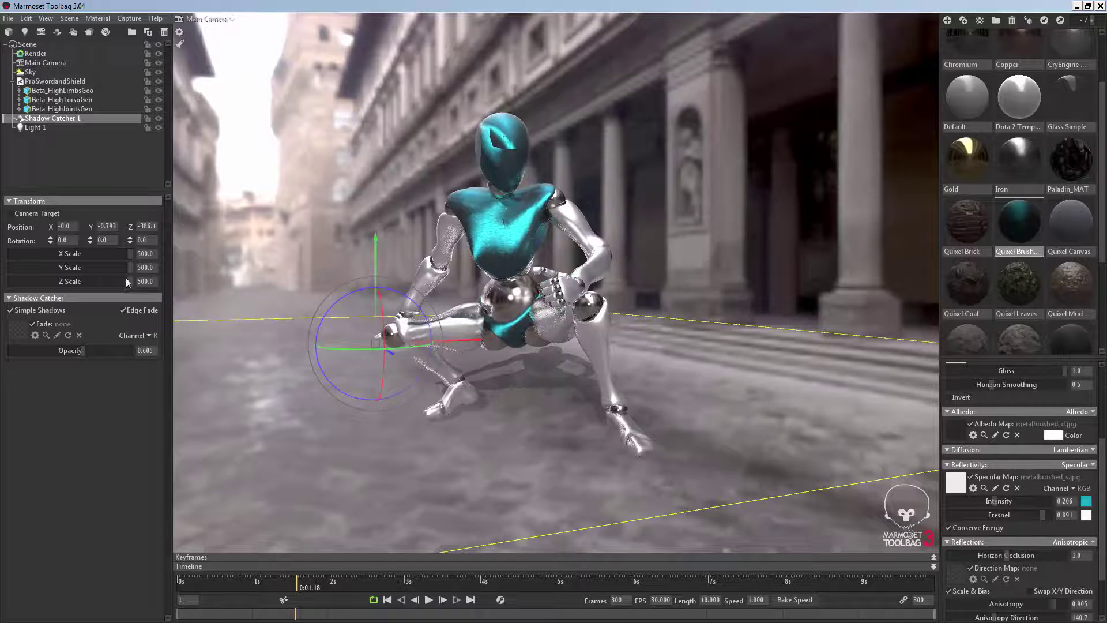
left_click(35, 53)
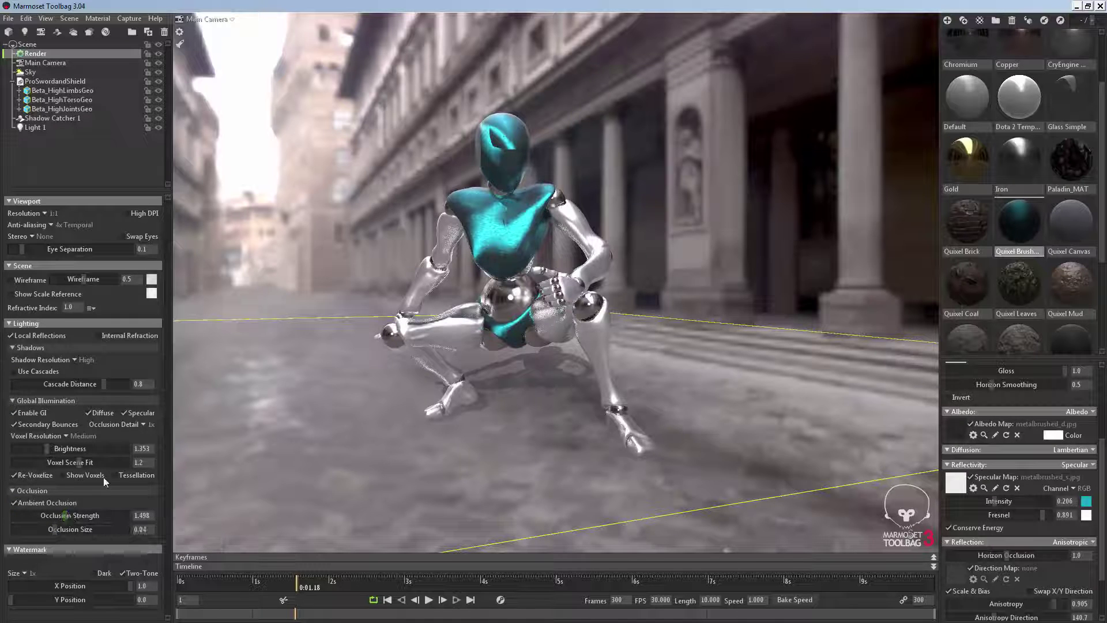
mouse_move(66, 516)
left_mouse_down()
mouse_move(80, 516)
mouse_move(70, 516)
left_mouse_up()
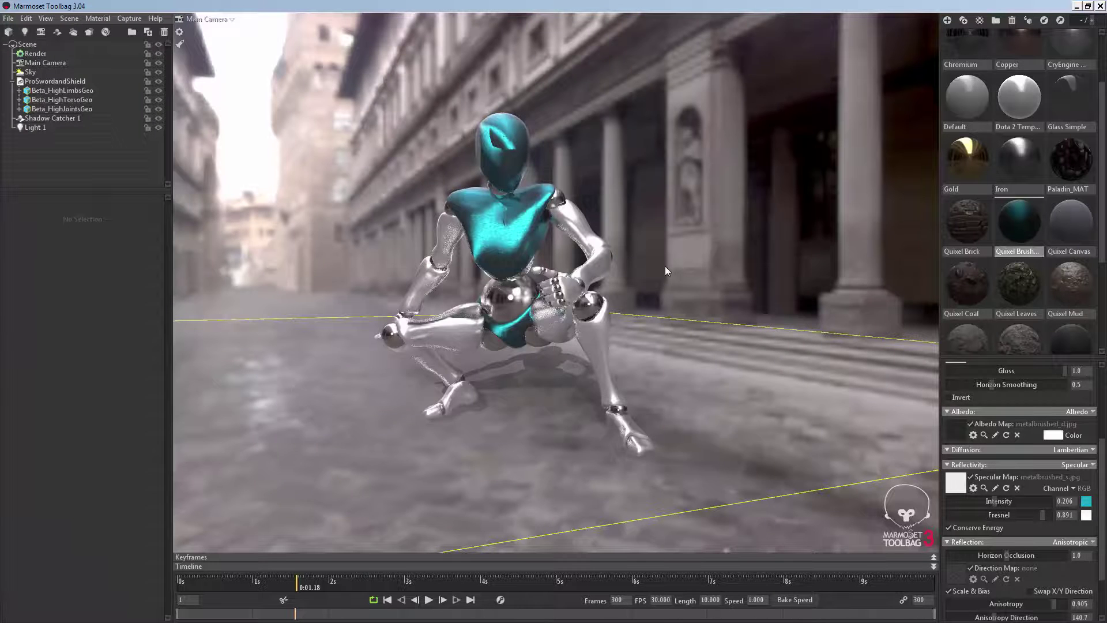
left_click_drag(665, 266, 603, 276)
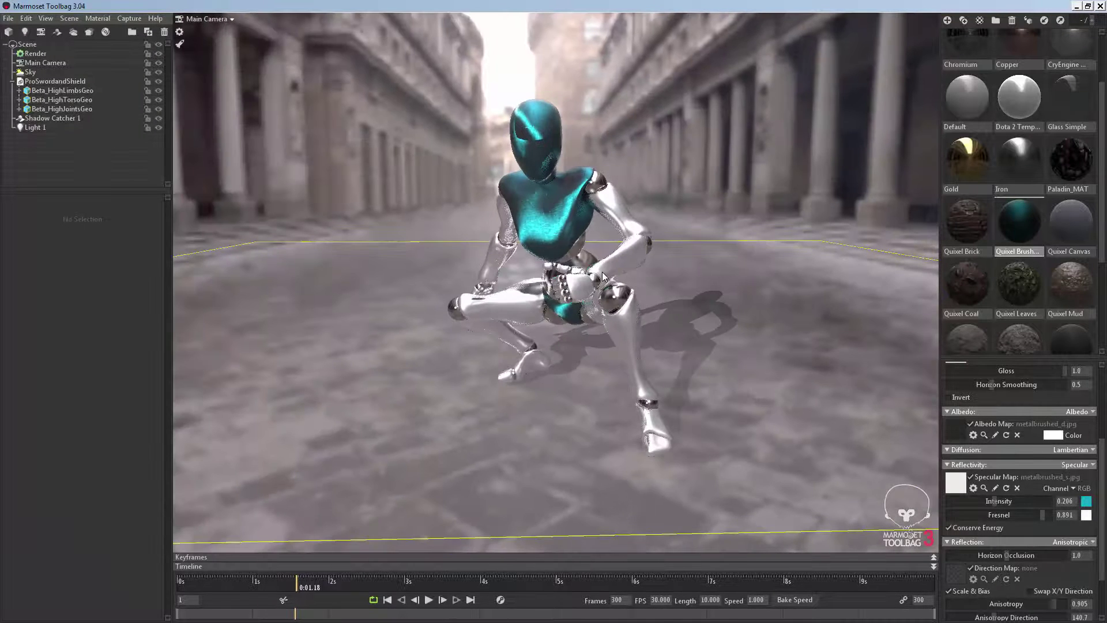
Raise the main camera's post-effect exposure to about 1.263.
left_click(40, 128)
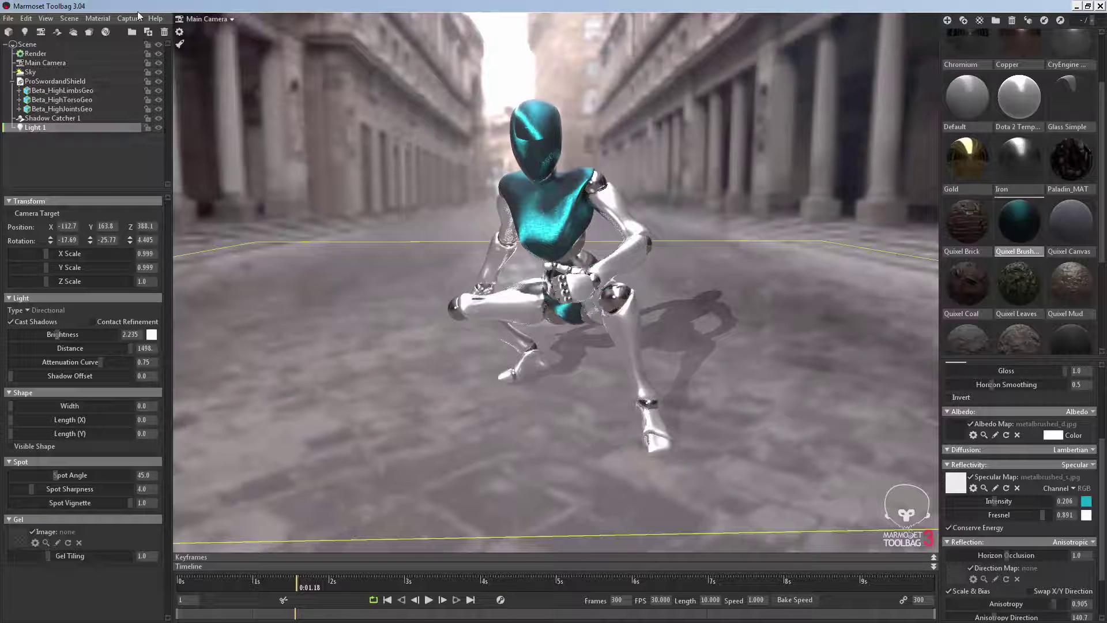
left_click(66, 64)
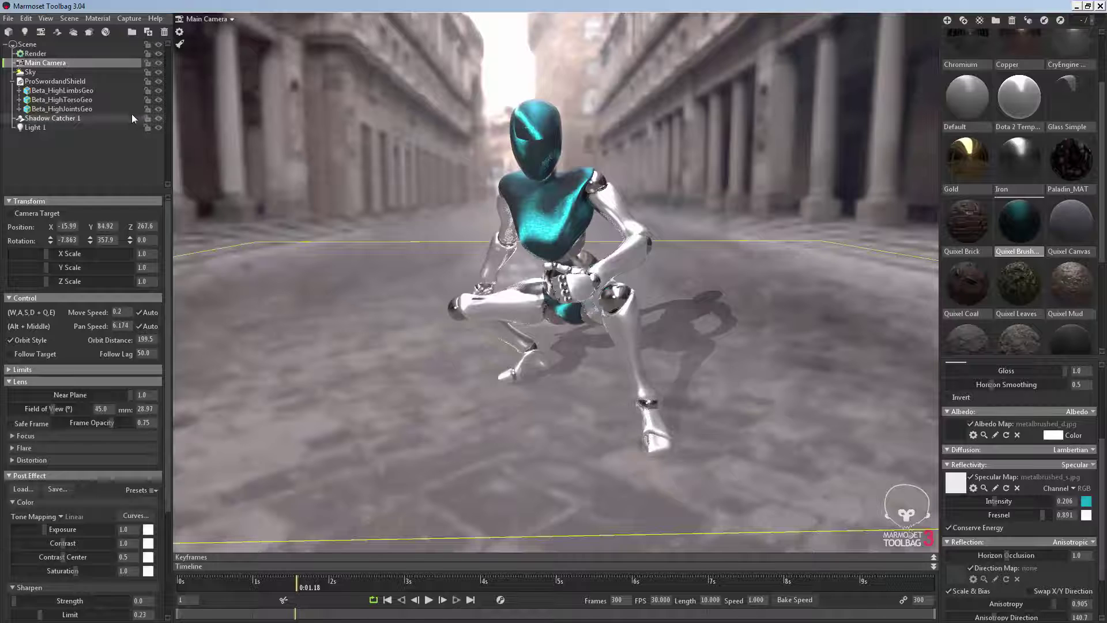
scroll(84, 399, "down", 1)
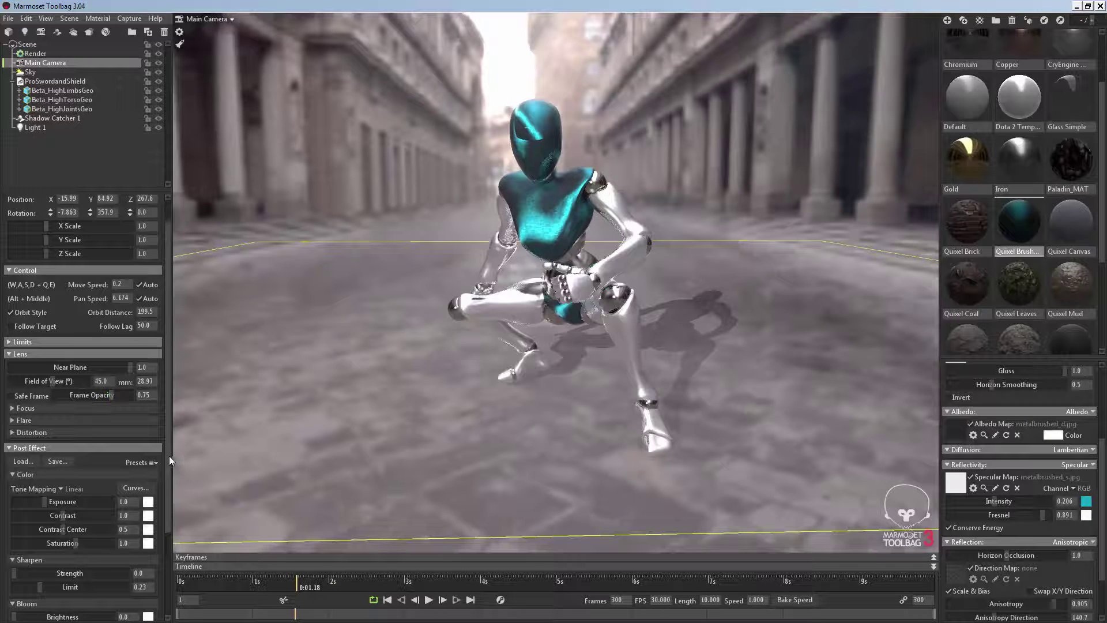
scroll(173, 461, "down", 1)
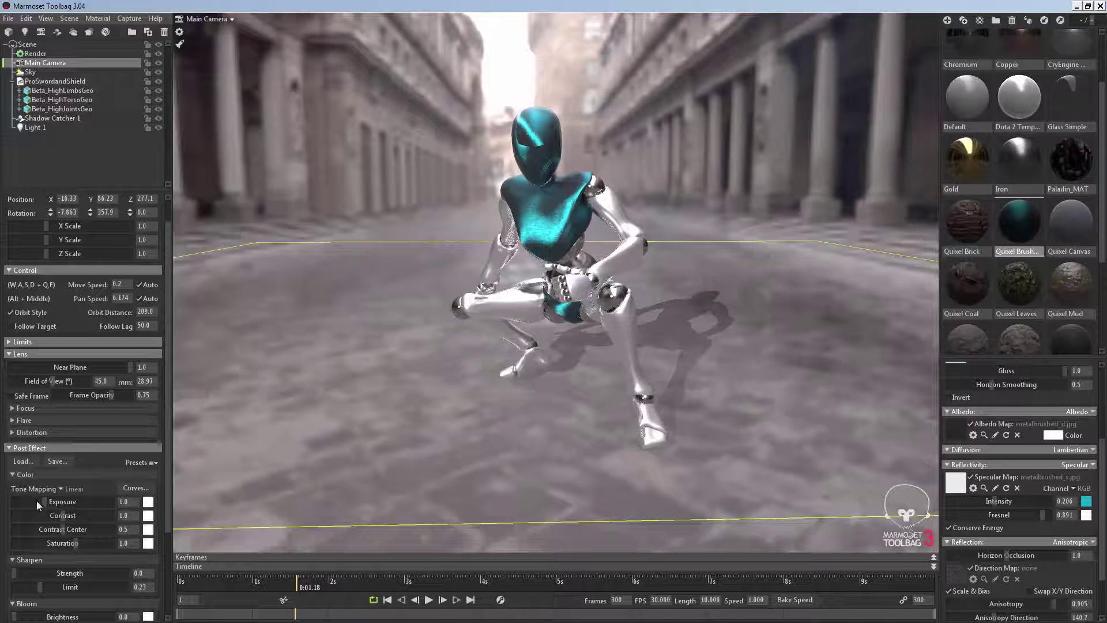
left_click_drag(47, 499, 51, 499)
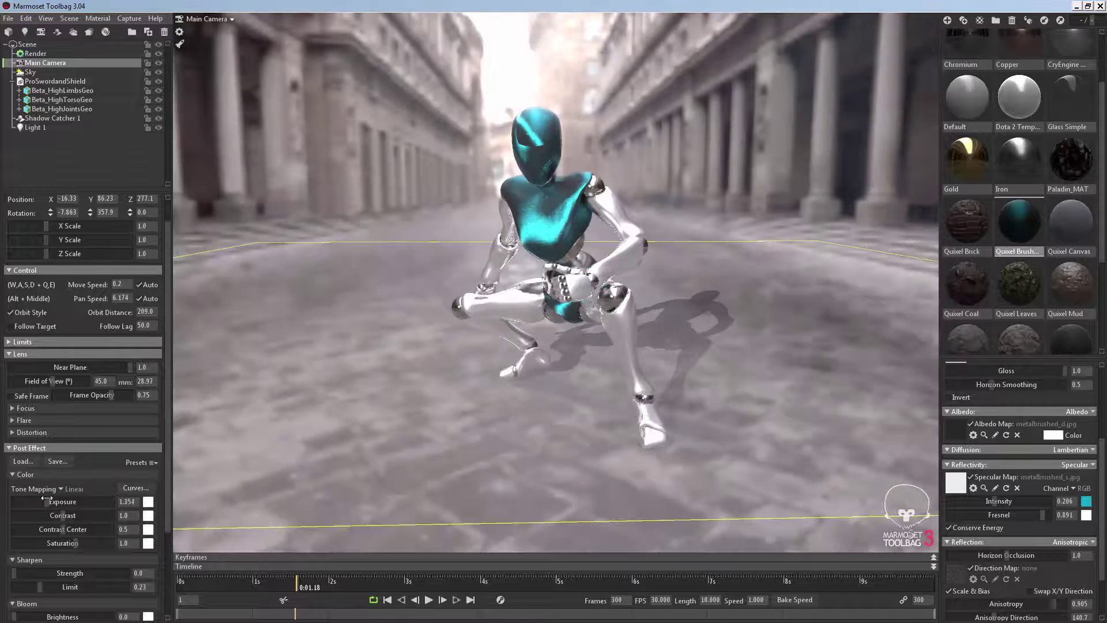
Set the main camera's sharpen strength to about 0.006.
scroll(138, 525, "down", 3)
scroll(108, 520, "down", 1)
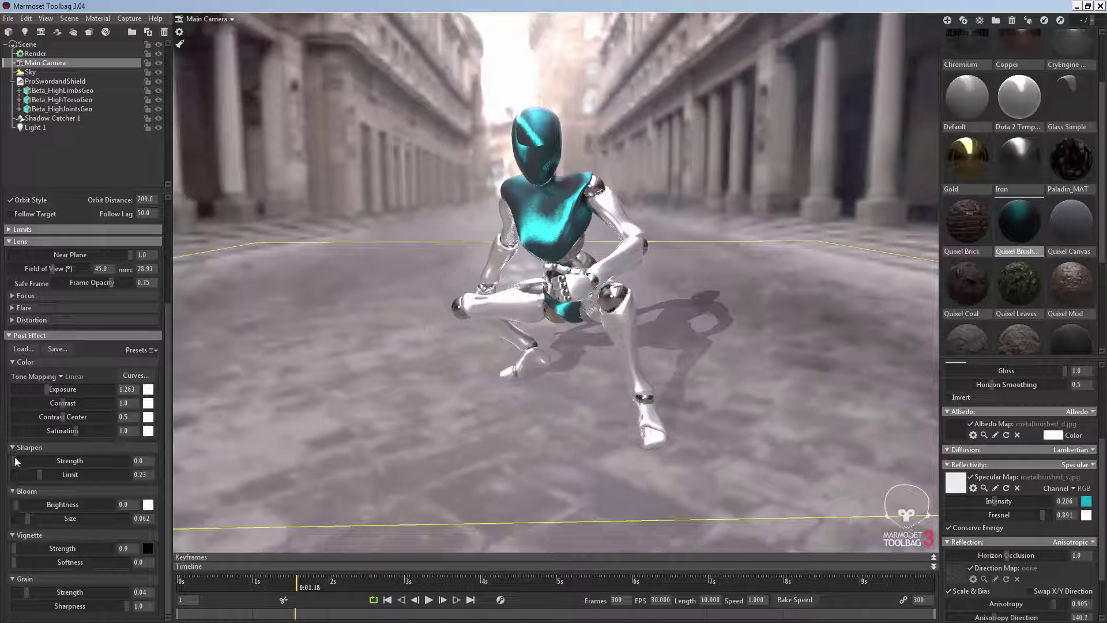
left_click_drag(19, 461, 22, 460)
Expand the main camera's lens focus settings and enable depth of field.
scroll(114, 531, "up", 4)
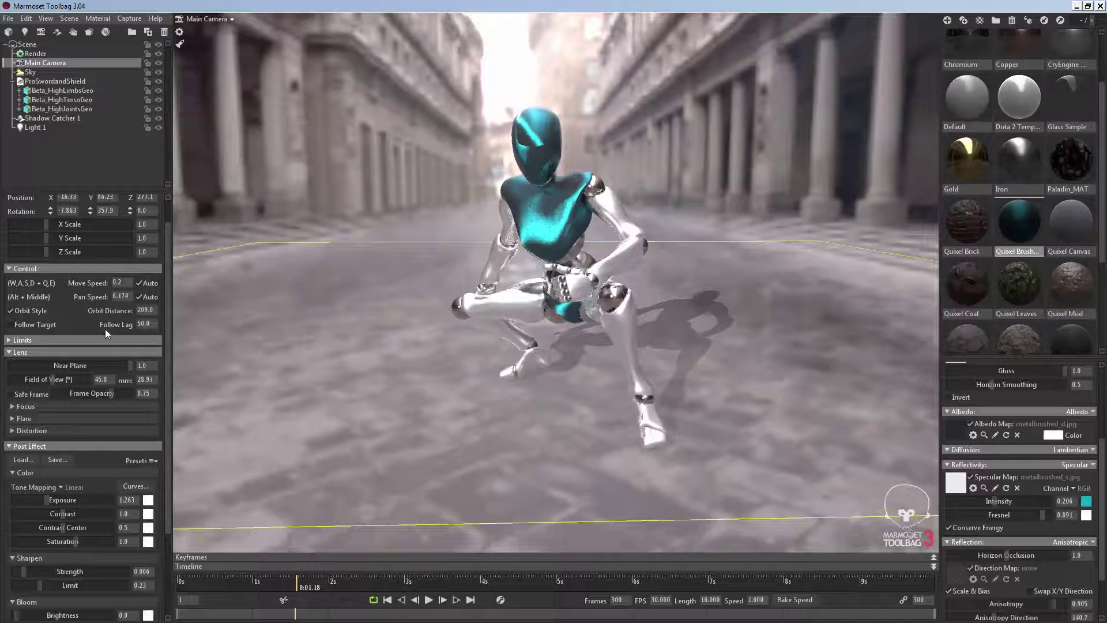
left_click(12, 407)
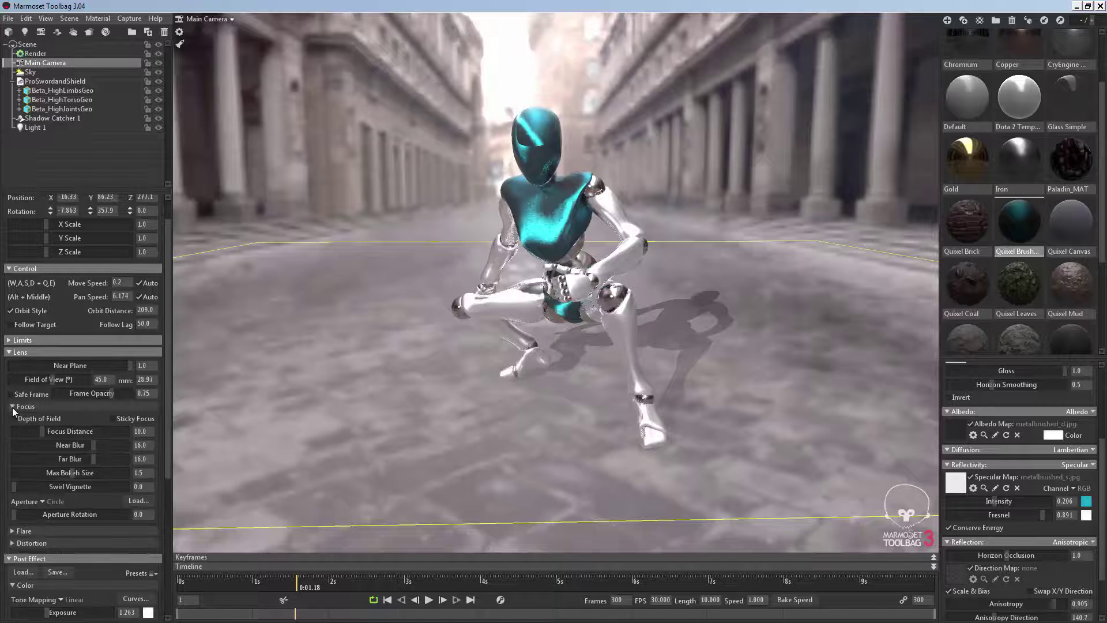
left_click(14, 418)
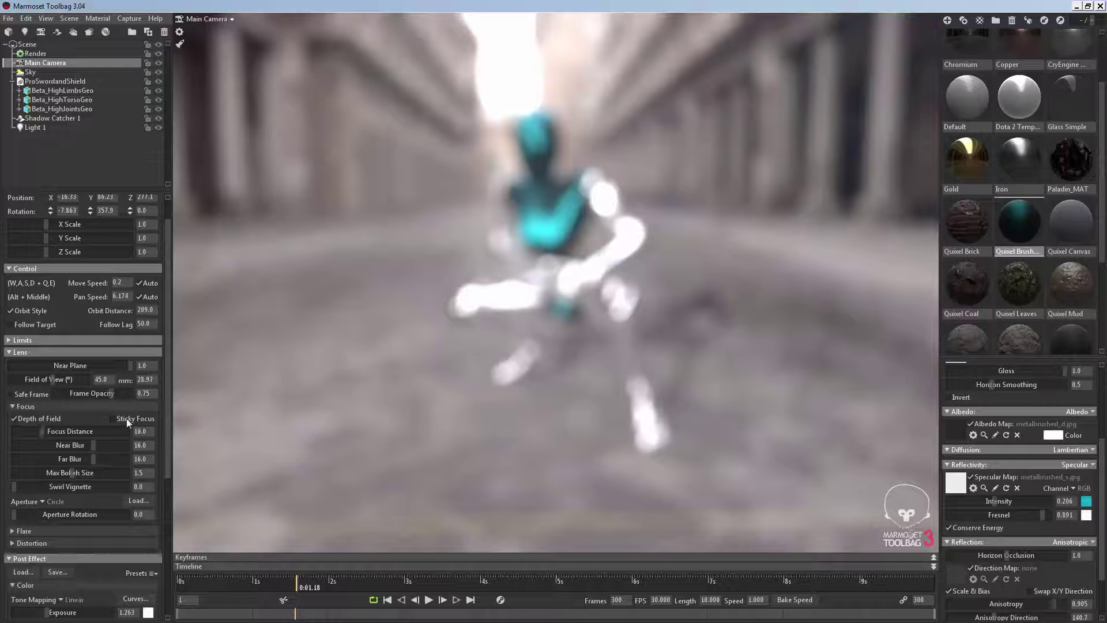
Set the main camera's near blur to about 1.079 and far blur to 0.8, and play the animation to check the focus.
scroll(119, 405, "down", 3)
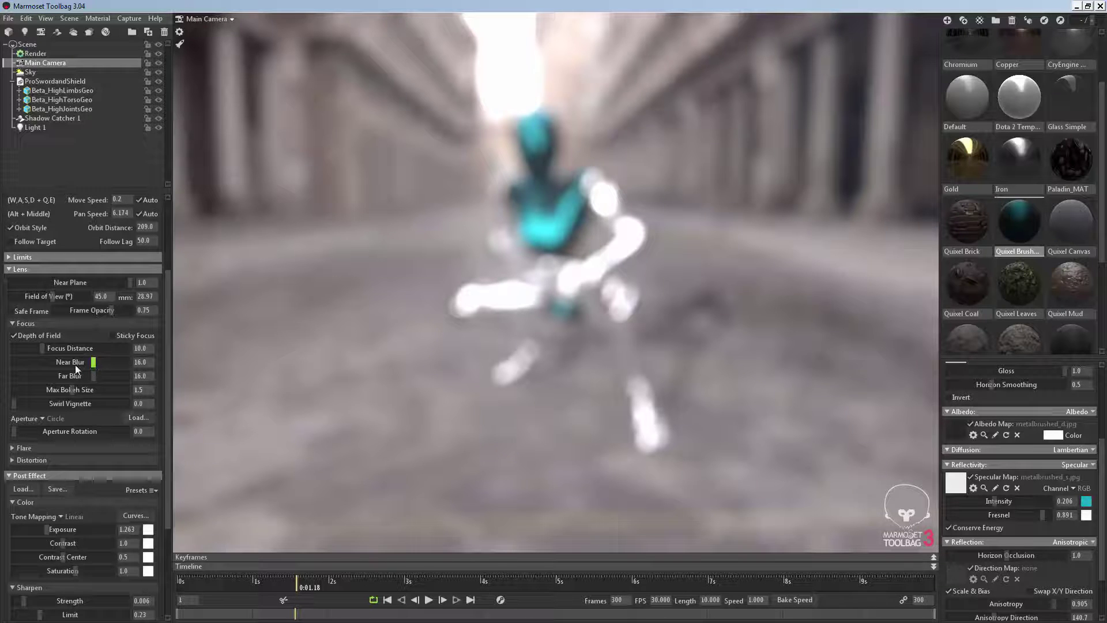
left_click_drag(74, 365, 47, 362)
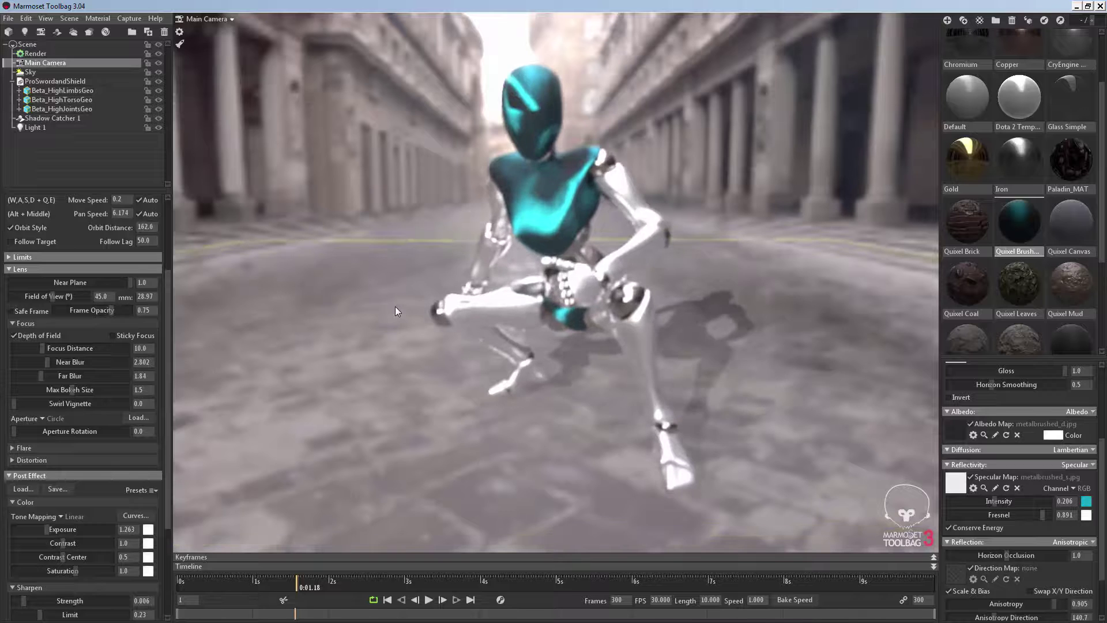
middle_click_drag(396, 306, 377, 323, "alt")
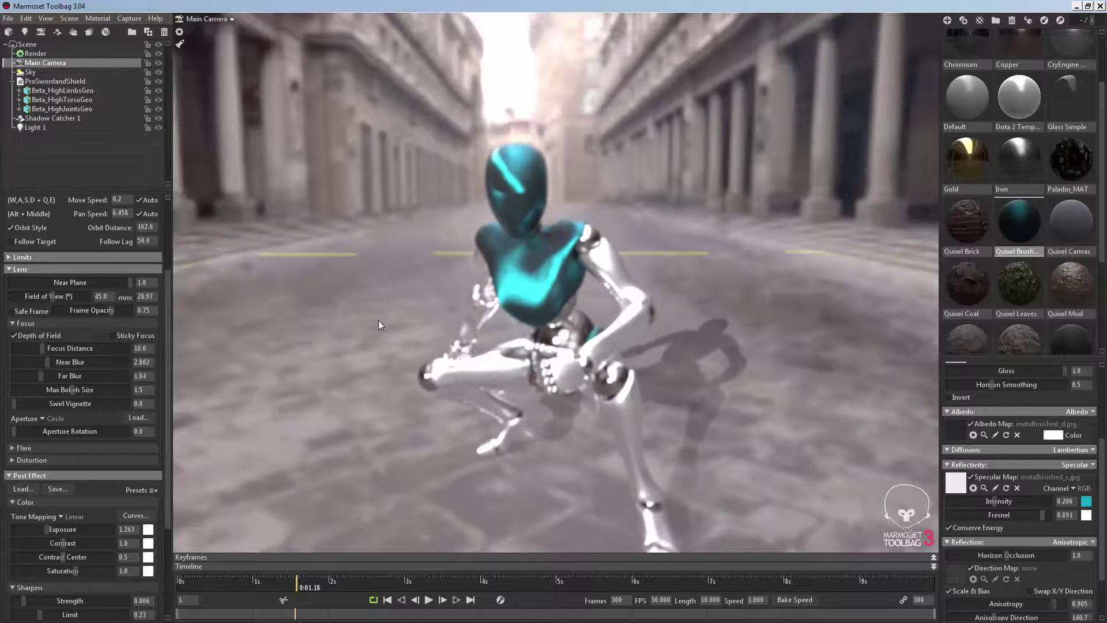
left_click_drag(379, 315, 392, 302, "alt")
middle_click_drag(392, 302, 407, 258, "alt")
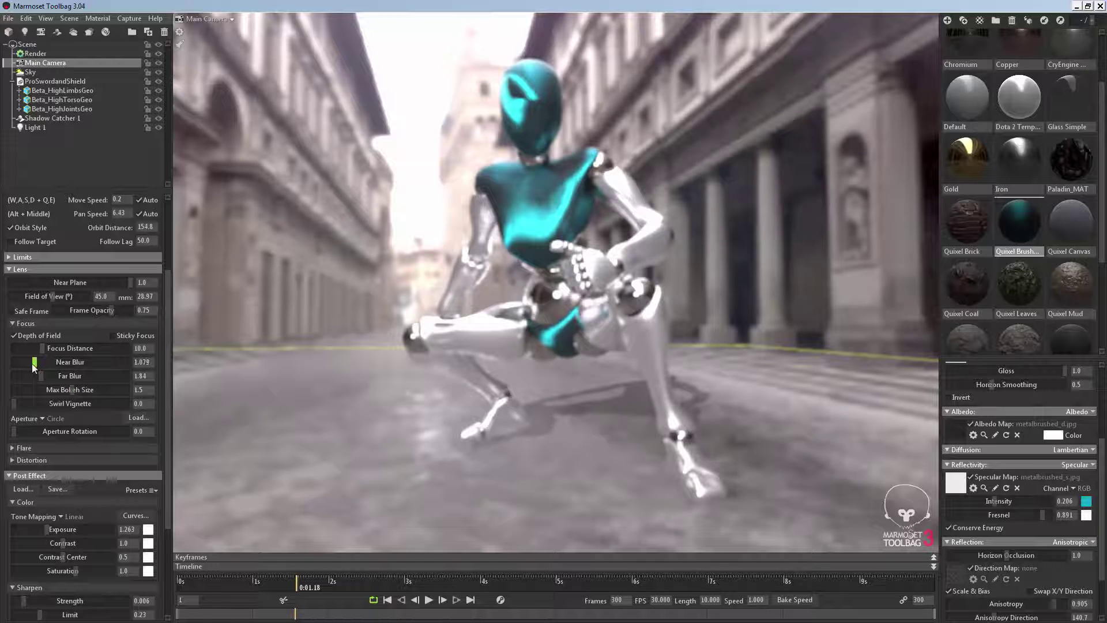
left_click_drag(40, 376, 33, 377)
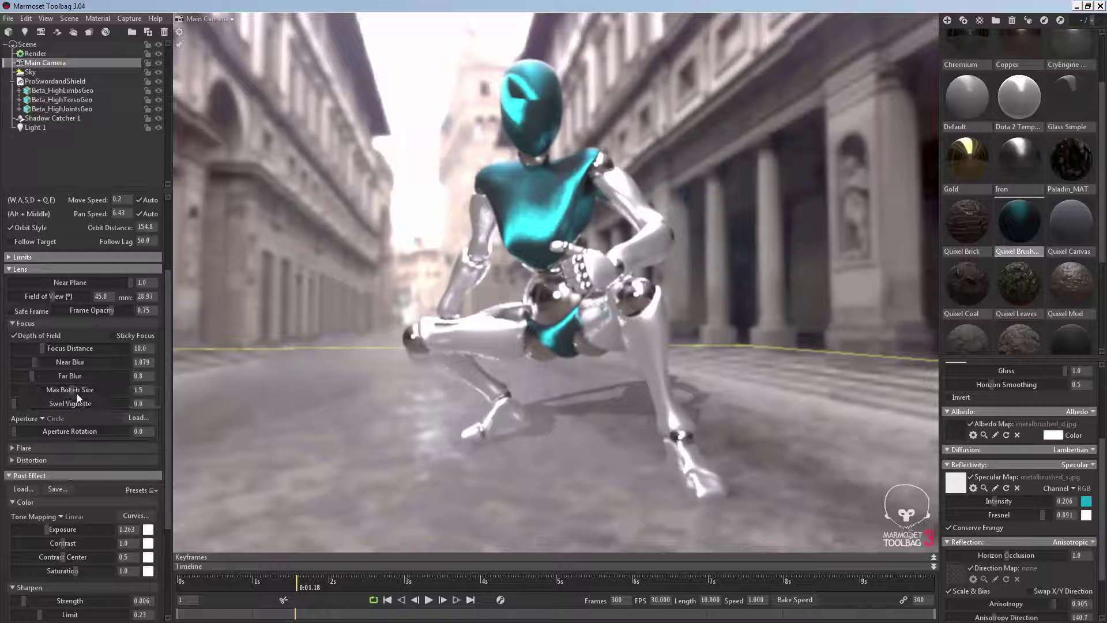
left_click(428, 600)
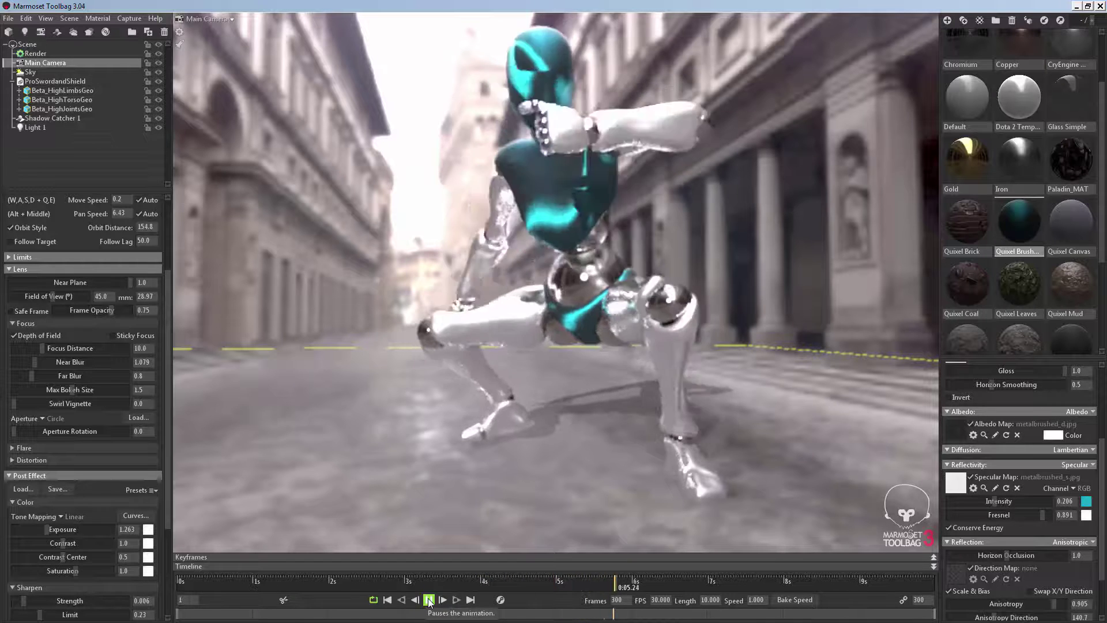
left_click(429, 600)
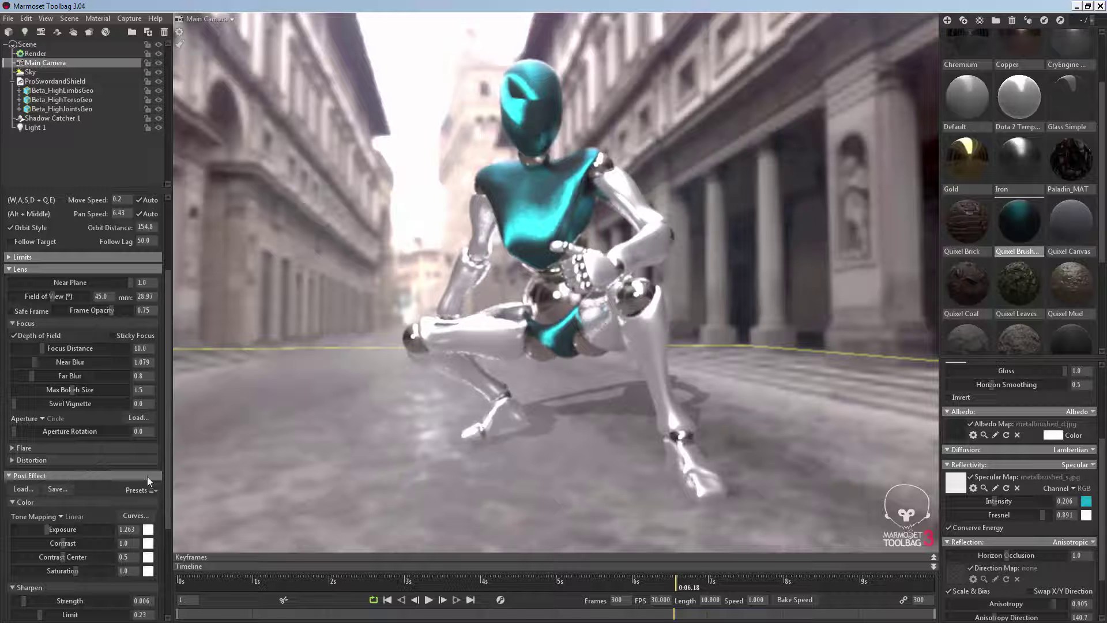
Try a stronger vignette in the main camera's post effects.
scroll(143, 479, "down", 4)
scroll(139, 513, "down", 1)
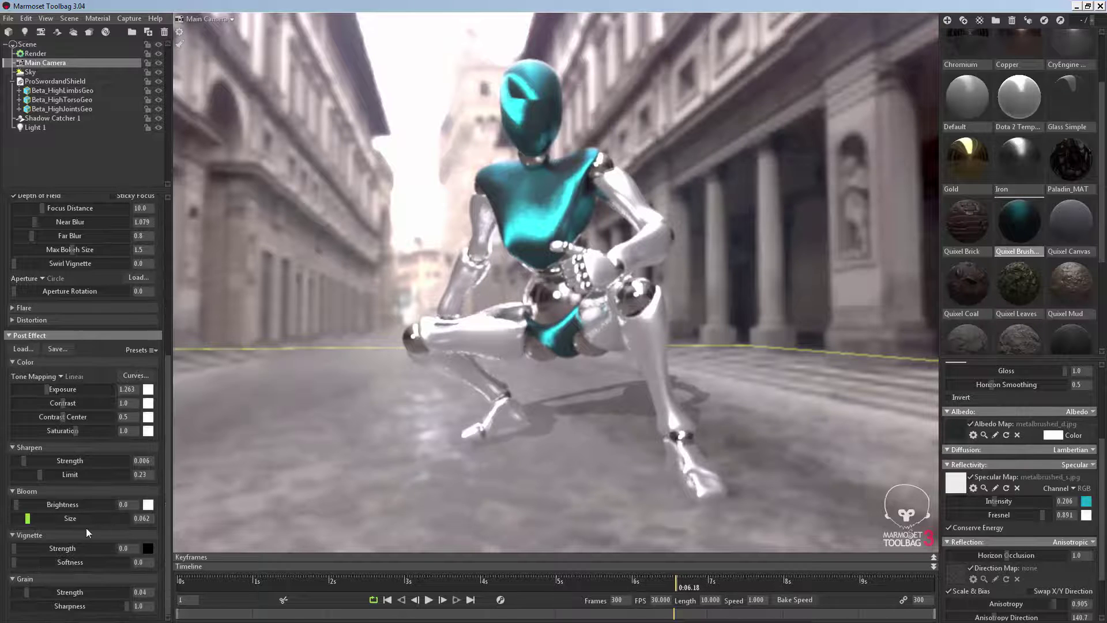
left_click_drag(30, 548, 45, 542)
Browse the material library and expand the main camera's limit settings.
scroll(89, 528, "up", 9)
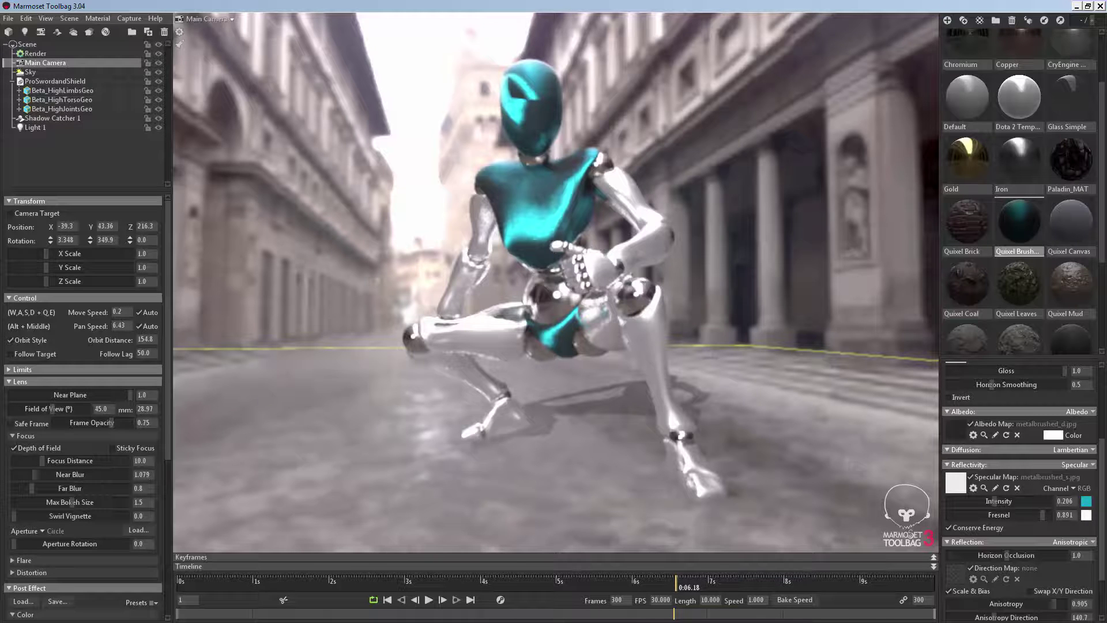
scroll(963, 84, "down", 1)
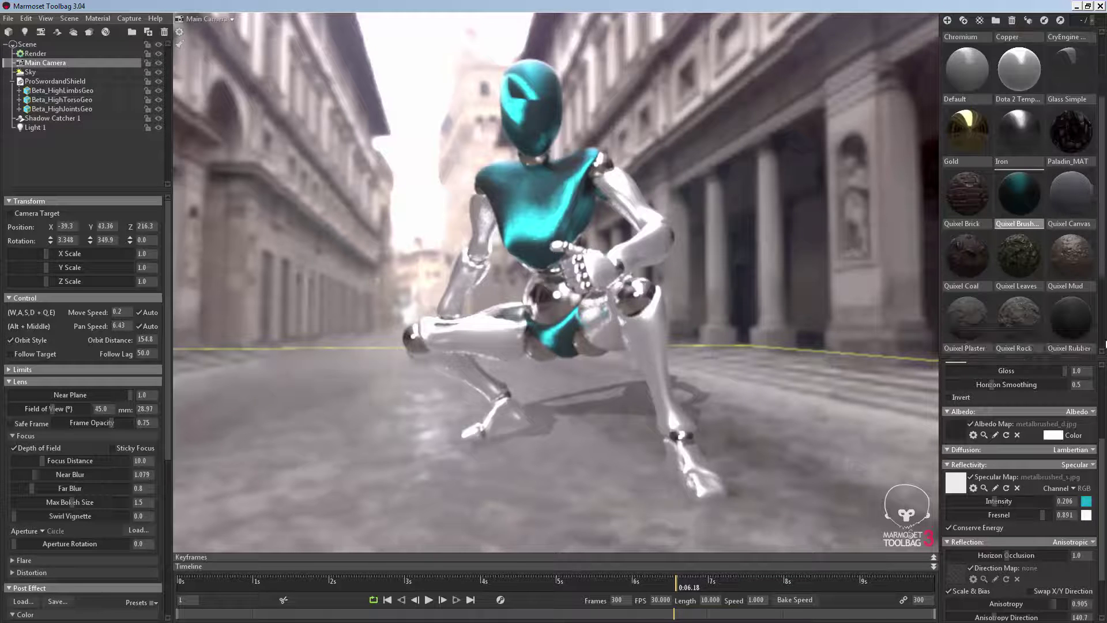
scroll(1025, 346, "down", 4)
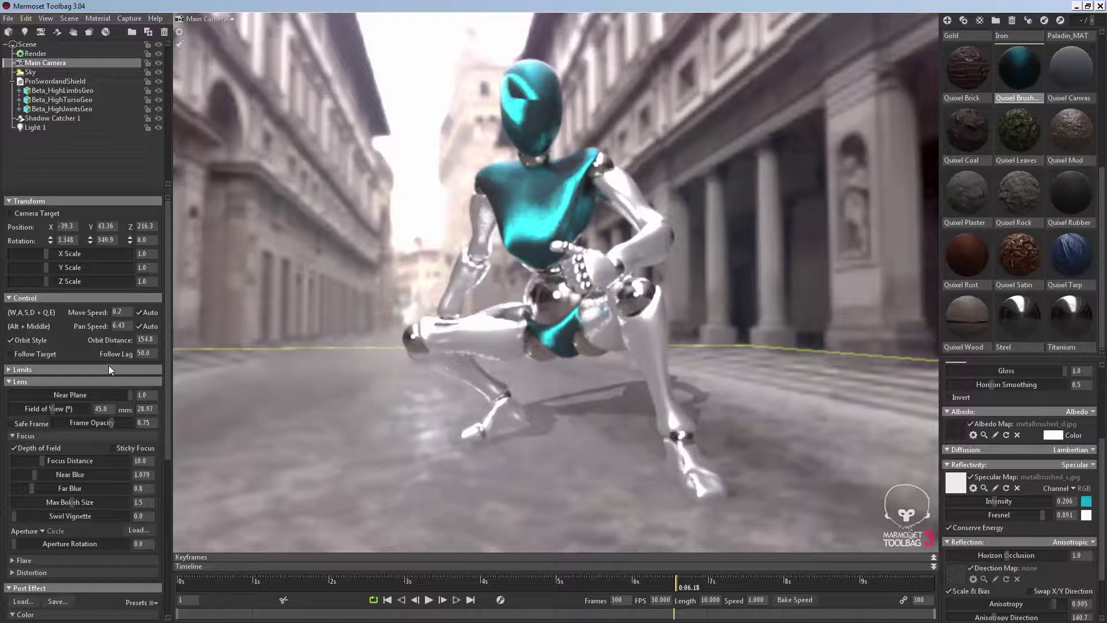
left_click(14, 370)
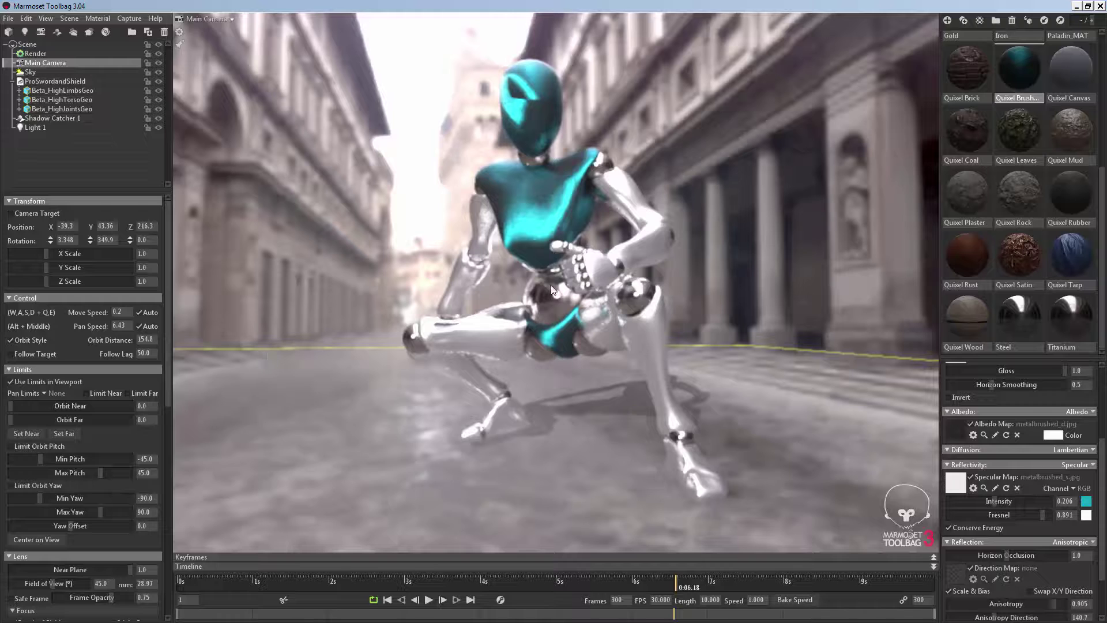
Open the Marmoset Viewer export settings and launch a preview of the scene.
left_click(10, 18)
mouse_move(103, 114)
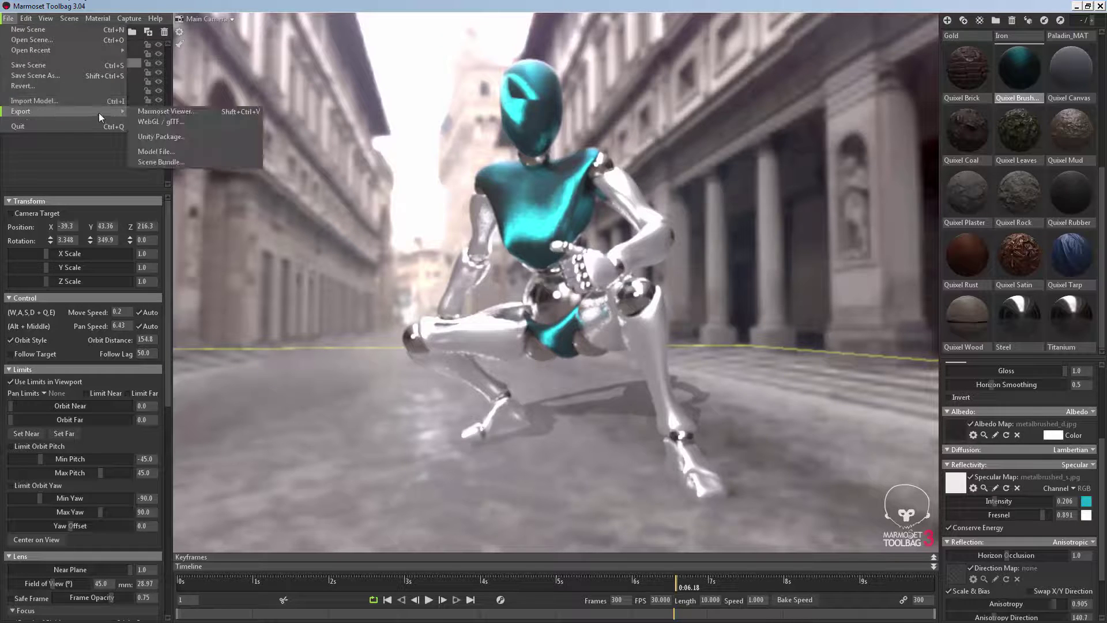
left_click(213, 114)
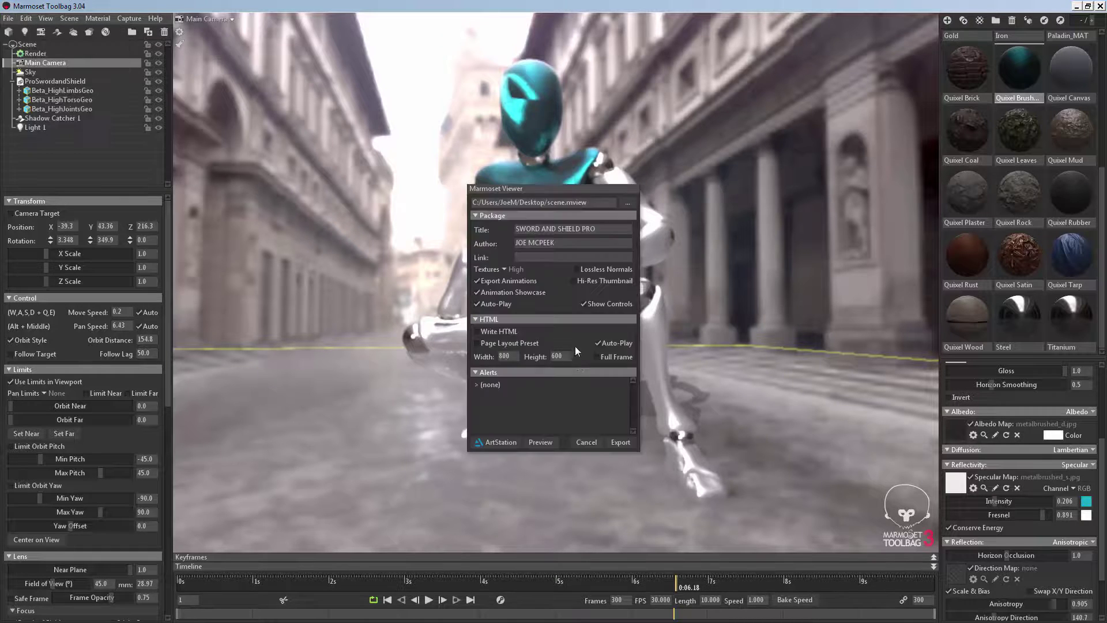
left_click(541, 443)
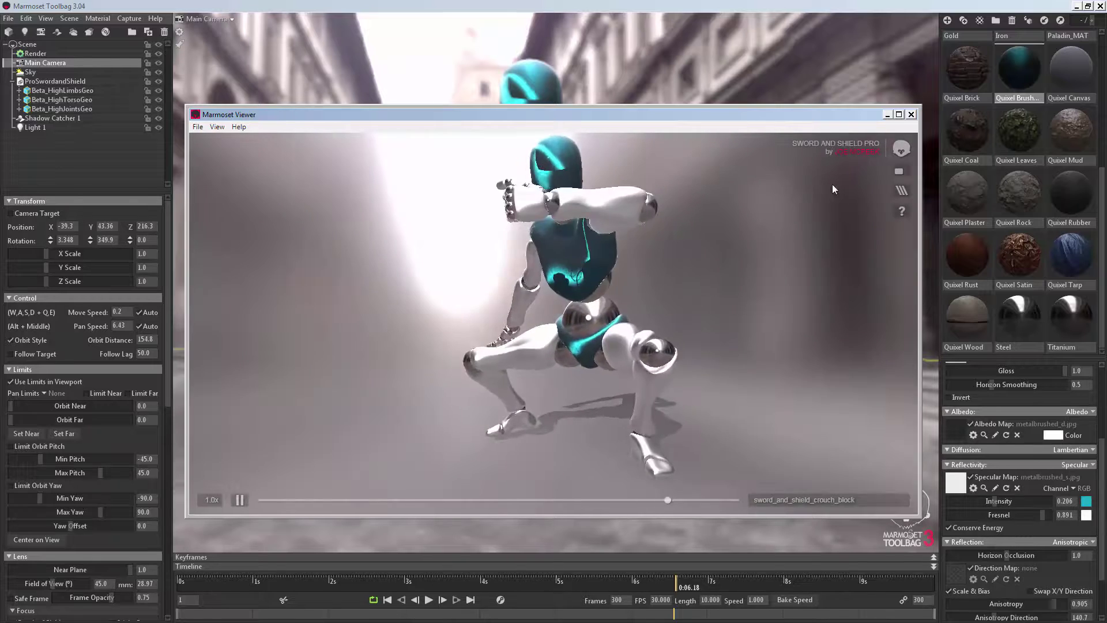
Maximize the viewer preview and inspect the sword_and_shield_crouching_2 and sword_and_shield_attack animations from different angles.
left_click(899, 114)
scroll(748, 272, "down", 5)
left_click_drag(711, 305, 807, 340)
left_click(1017, 608)
left_click(1013, 276)
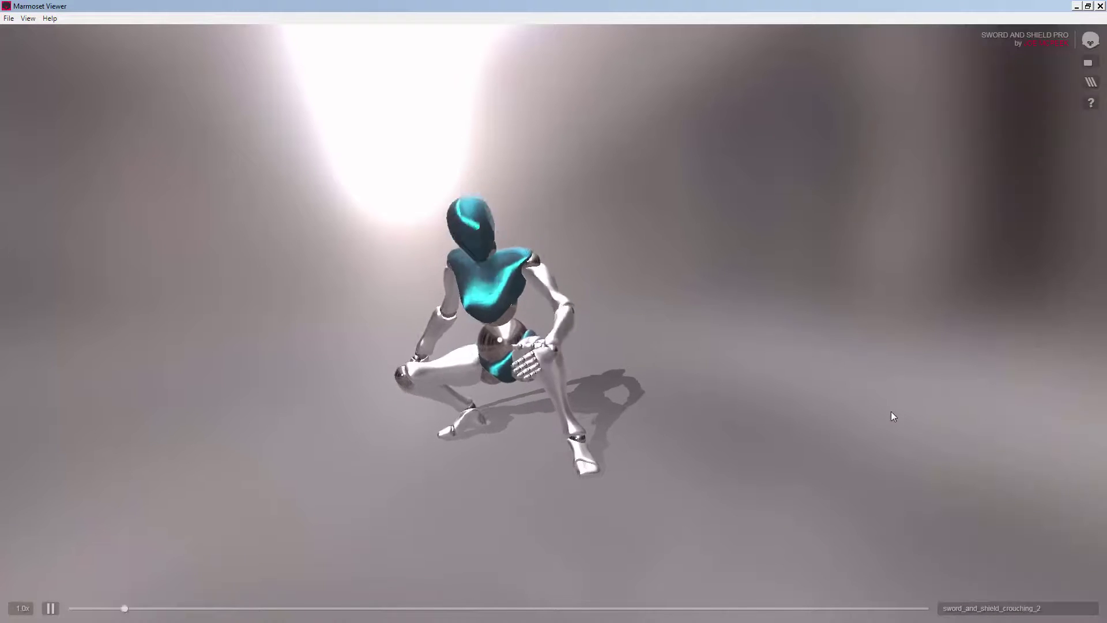
left_click(1007, 607)
left_click(970, 499)
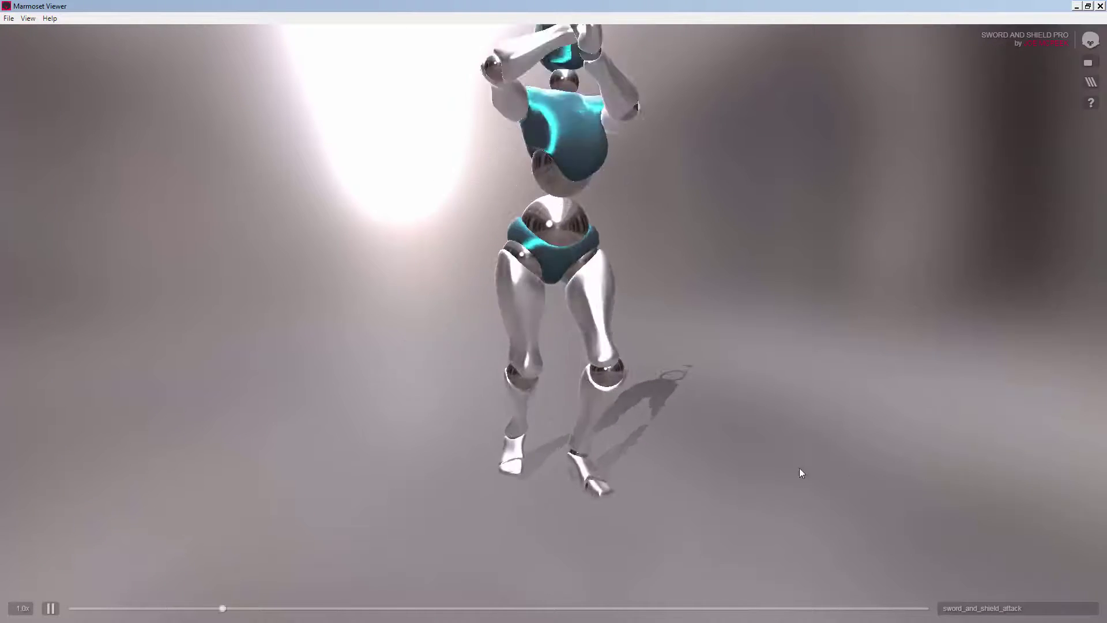
left_click_drag(851, 437, 806, 423)
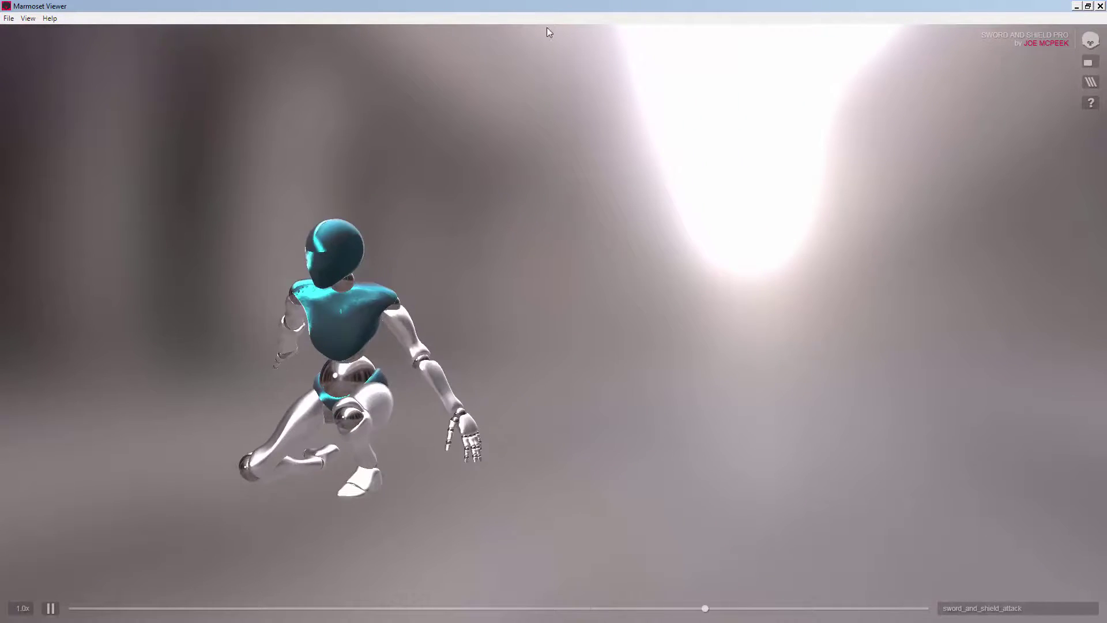
Close the viewer preview, cancel the export and move the main camera slightly farther from the character.
double_click(526, 10)
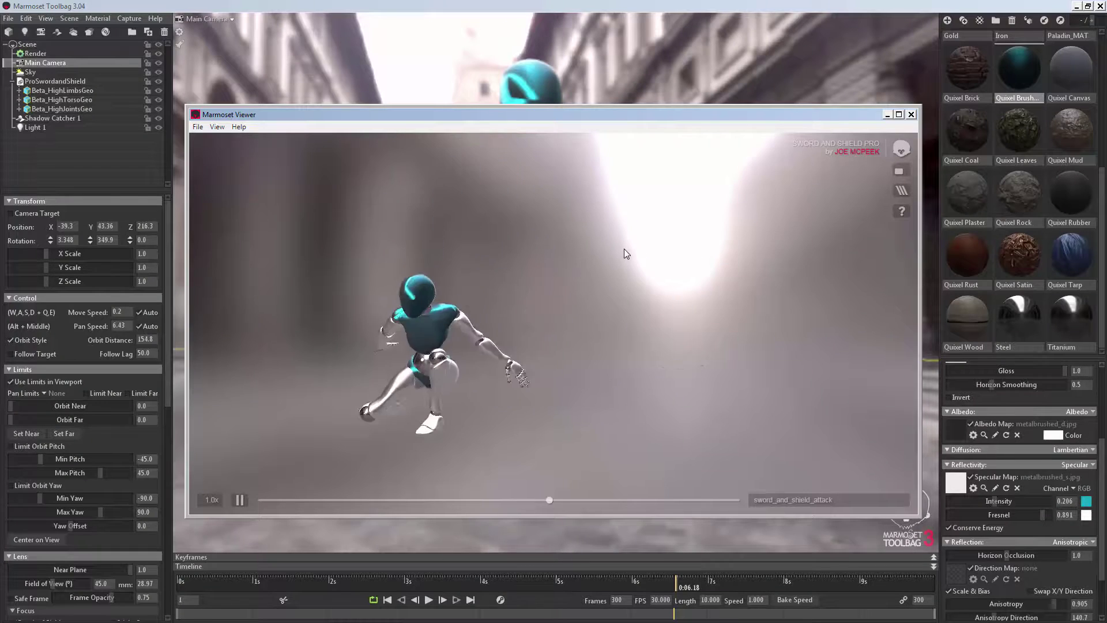
left_click(912, 114)
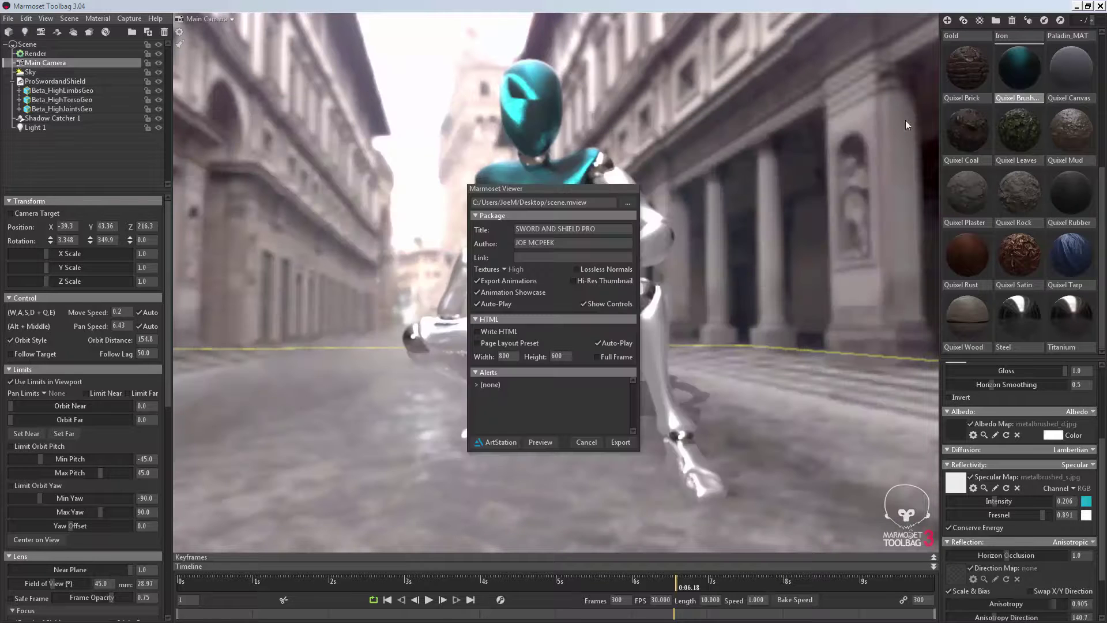
left_click(586, 443)
scroll(446, 236, "down", 3)
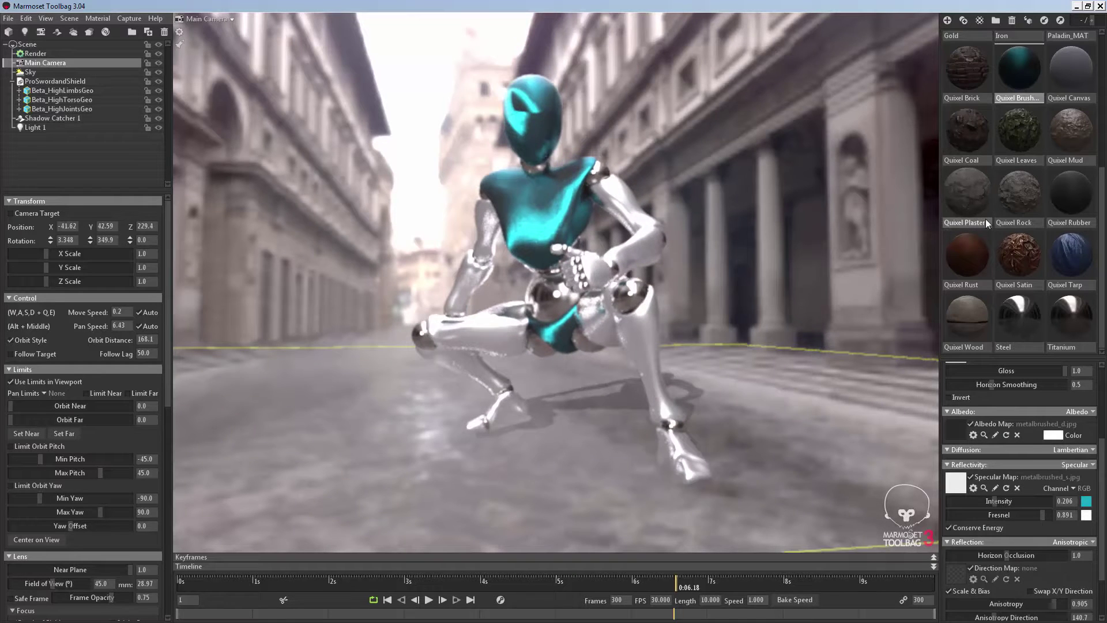